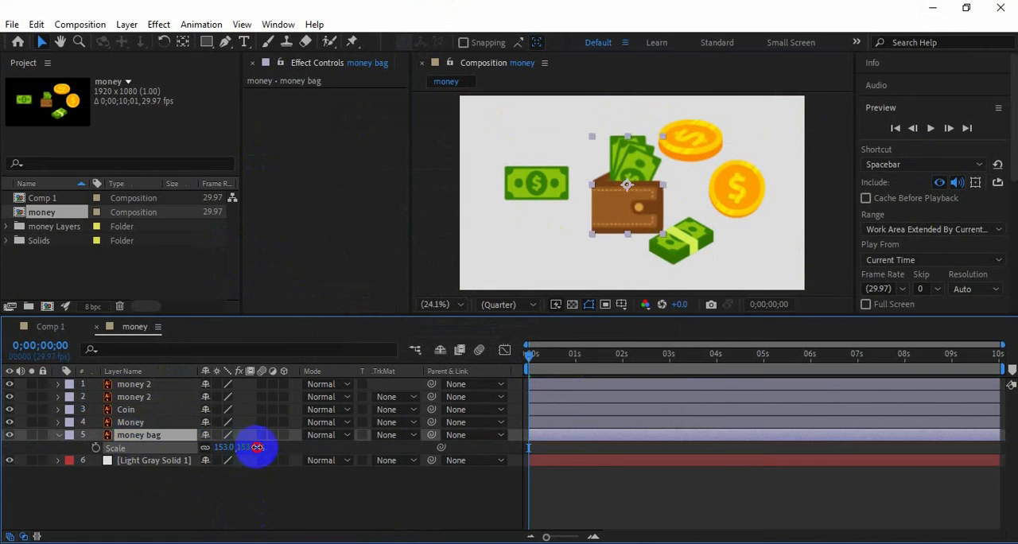
Move the banknote, round coin, cash bundle and flat coin onto the wallet so that they stack over its body
{"action": "left_click", "coordinate": [191, 505]}
{"action": "left_click", "coordinate": [58, 436]}
{"action": "left_click", "coordinate": [127, 437]}
{"action": "left_click", "coordinate": [529, 182]}
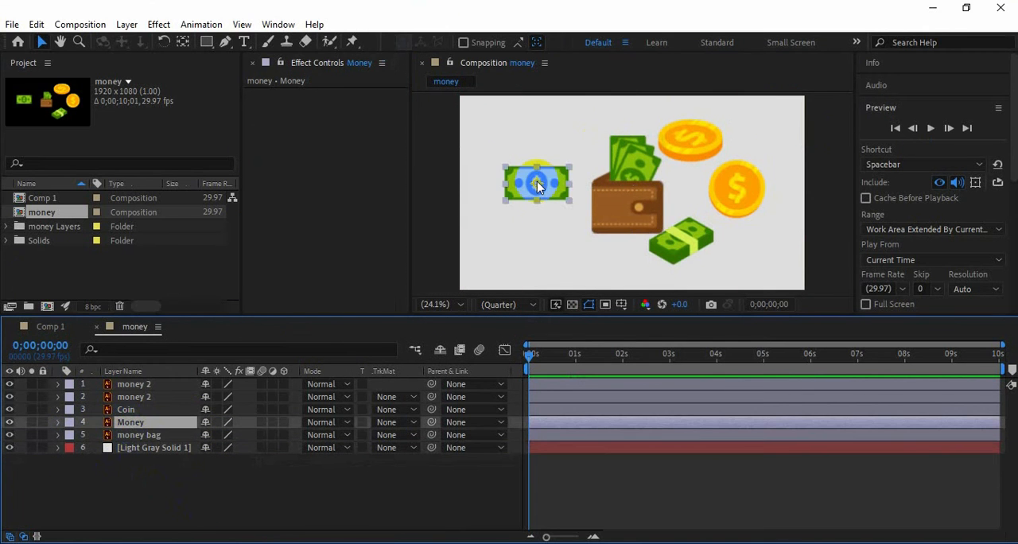
{"action": "left_click_drag", "start_coordinate": [529, 182], "coordinate": [625, 199]}
{"action": "left_click", "coordinate": [734, 201]}
{"action": "left_click_drag", "start_coordinate": [735, 194], "coordinate": [629, 201]}
{"action": "left_click_drag", "start_coordinate": [682, 241], "coordinate": [629, 200]}
{"action": "left_click", "coordinate": [689, 147]}
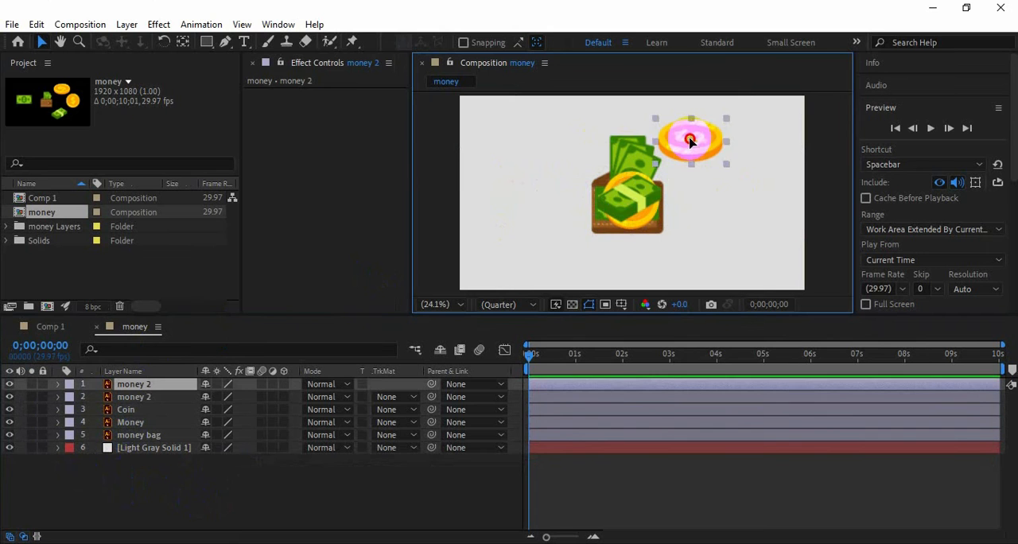
{"action": "left_click_drag", "start_coordinate": [689, 148], "coordinate": [627, 205]}
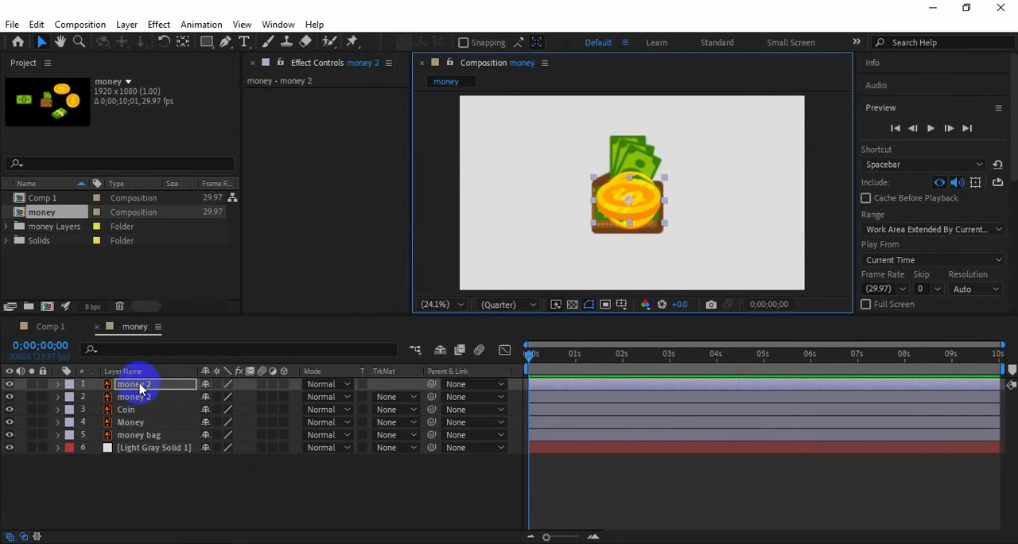
Bring the money bag layer to the top of the stack and parent the four other money layers to it
{"action": "left_click_drag", "start_coordinate": [138, 436], "coordinate": [139, 380]}
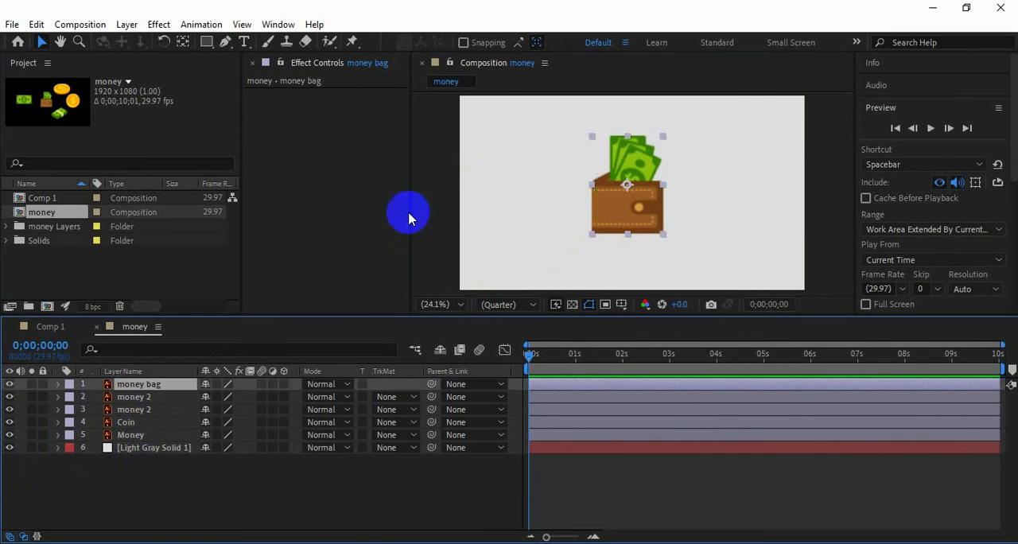
{"action": "left_click", "coordinate": [143, 435]}
{"action": "left_click", "coordinate": [127, 385], "text": "shift"}
{"action": "left_click_drag", "start_coordinate": [432, 397], "coordinate": [139, 385]}
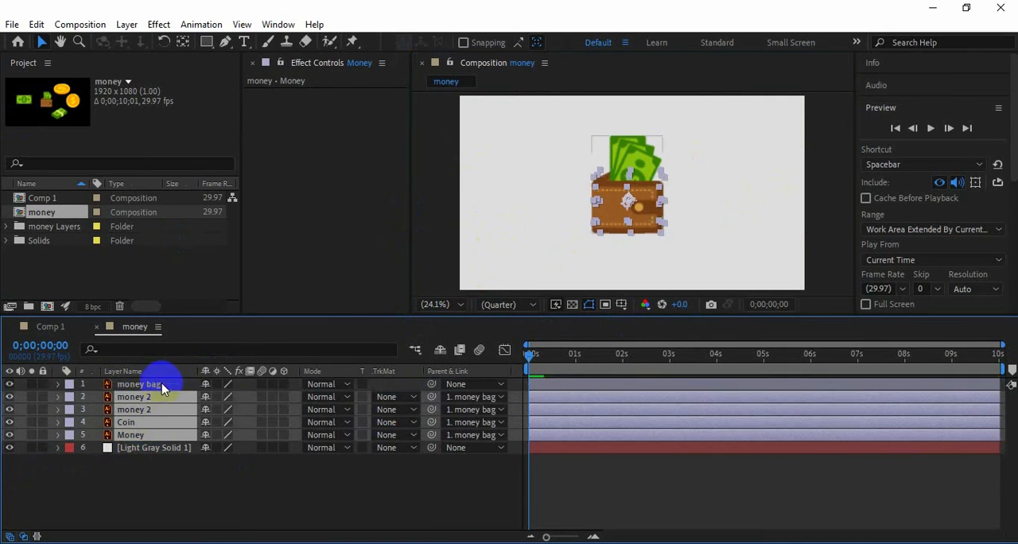
Move the wallet group below the frame to about 920.5, 1377.6 and keyframe its Position at 0;00;00;00
{"action": "left_click", "coordinate": [159, 473]}
{"action": "left_click", "coordinate": [146, 385]}
{"action": "left_click_drag", "start_coordinate": [629, 196], "coordinate": [628, 270]}
{"action": "scroll", "coordinate": [677, 220], "scroll_direction": "down", "scroll_amount": 1}
{"action": "left_click_drag", "start_coordinate": [602, 321], "coordinate": [600, 383]}
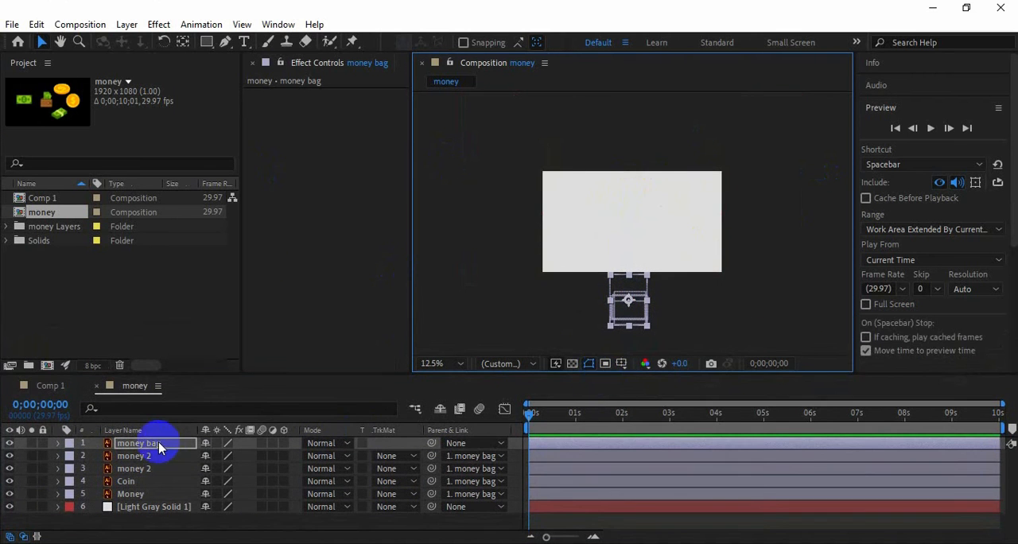
{"action": "key", "text": "p"}
{"action": "left_click", "coordinate": [95, 458]}
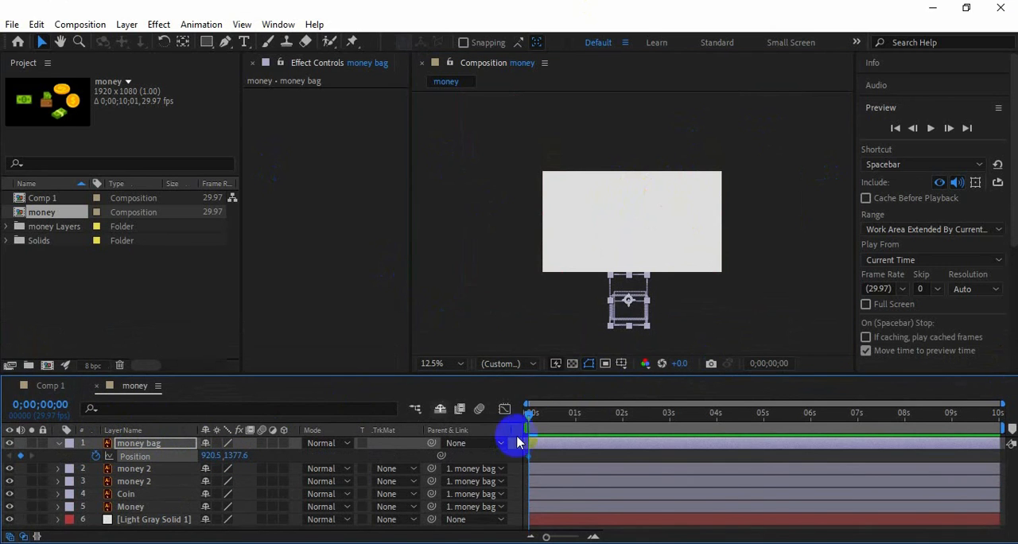
Keyframe the wallet's rise into the frame by moving it to about 920.5, 417.6 at 0;00;01;00
{"action": "left_click_drag", "start_coordinate": [540, 419], "coordinate": [574, 414]}
{"action": "left_click_drag", "start_coordinate": [629, 300], "coordinate": [626, 210]}
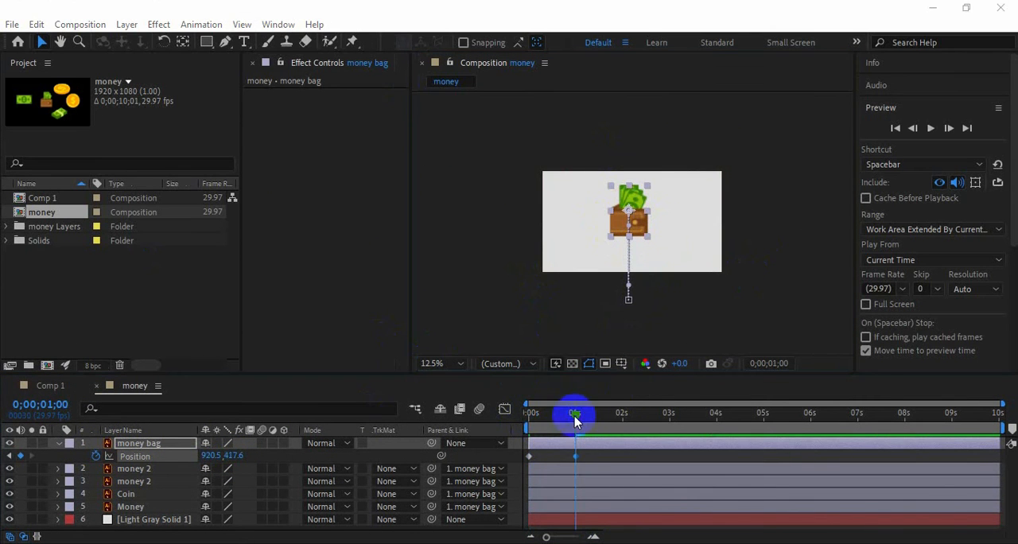
{"action": "mouse_move", "coordinate": [574, 416]}
{"action": "left_mouse_down"}
{"action": "mouse_move", "coordinate": [523, 419]}
{"action": "mouse_move", "coordinate": [576, 422]}
{"action": "left_mouse_up"}
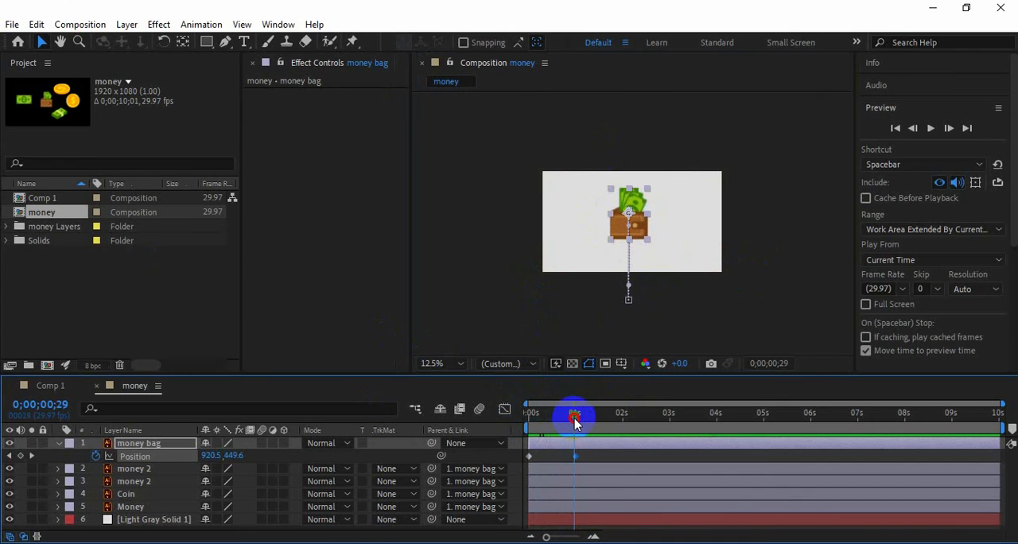
Keyframe the wallet's Scale at 153% at 0;00;01;00, 125% at 0;00;01;06 and 153% again at 0;00;01;14
{"action": "key", "text": "shift+s"}
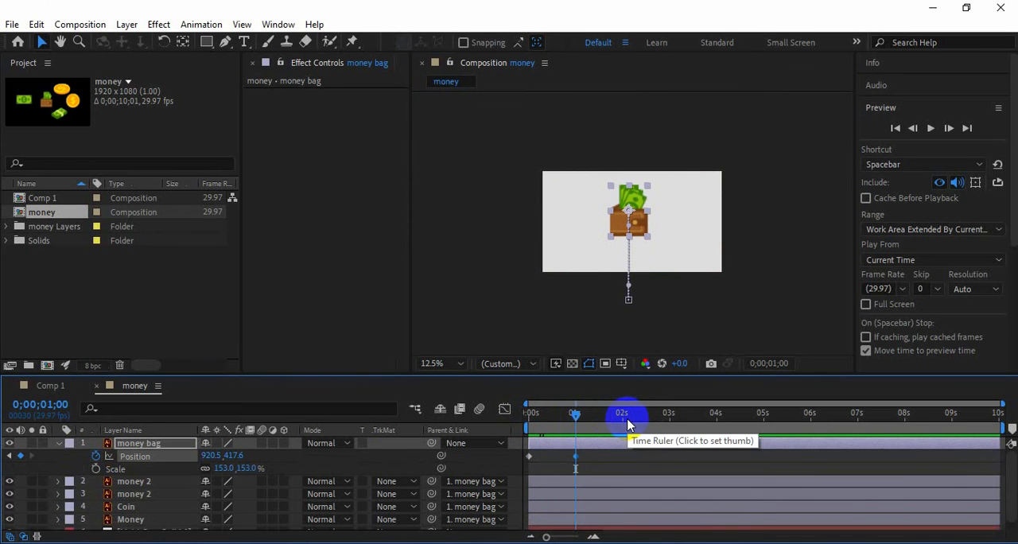
{"action": "key", "text": "Page_Down"}
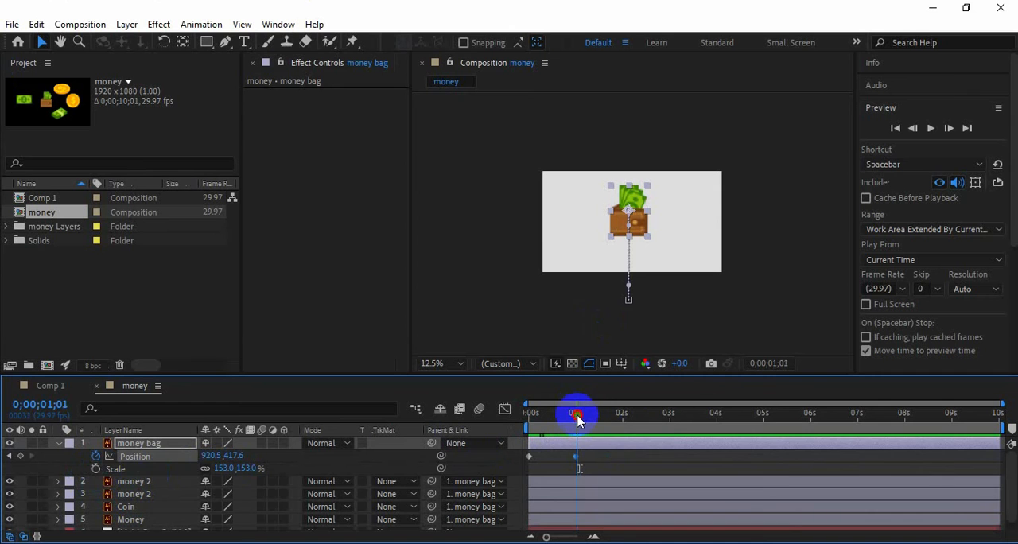
{"action": "left_click", "coordinate": [95, 469]}
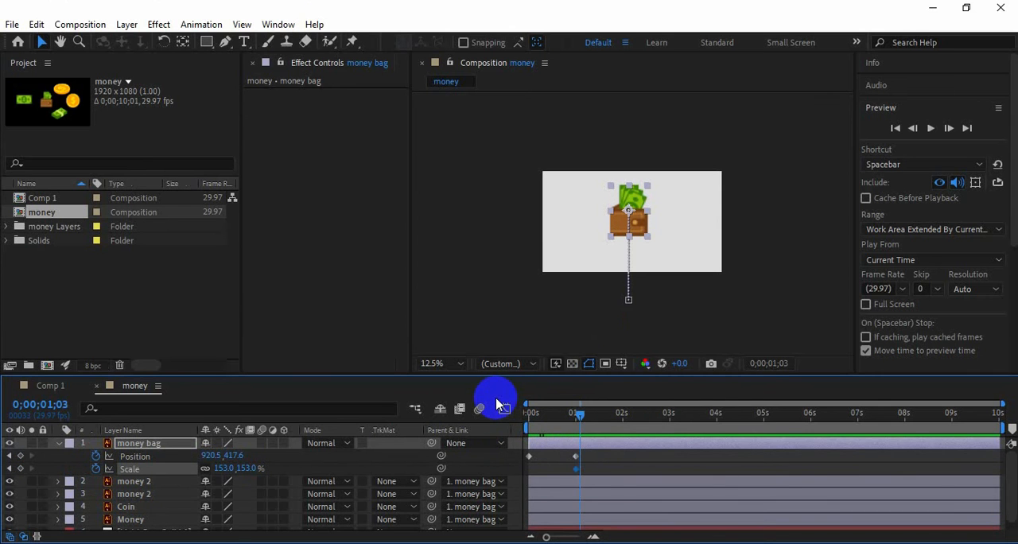
{"action": "left_click_drag", "start_coordinate": [220, 467], "coordinate": [208, 469]}
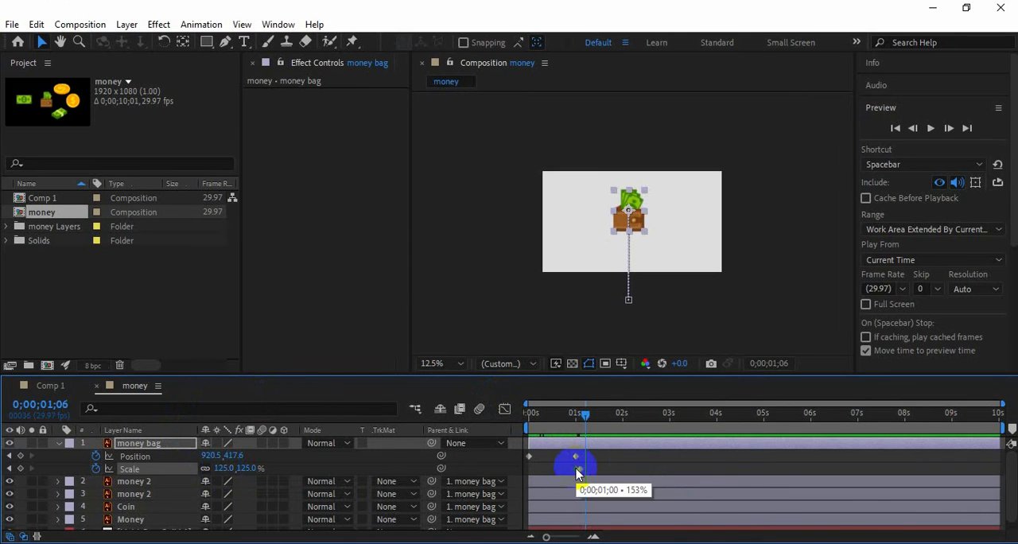
{"action": "left_click_drag", "start_coordinate": [602, 461], "coordinate": [588, 476]}
{"action": "left_click_drag", "start_coordinate": [591, 469], "coordinate": [598, 469]}
{"action": "mouse_move", "coordinate": [585, 418]}
{"action": "left_mouse_down"}
{"action": "mouse_move", "coordinate": [570, 413]}
{"action": "mouse_move", "coordinate": [596, 412]}
{"action": "mouse_move", "coordinate": [525, 413]}
{"action": "mouse_move", "coordinate": [605, 417]}
{"action": "mouse_move", "coordinate": [561, 412]}
{"action": "mouse_move", "coordinate": [597, 414]}
{"action": "left_mouse_up"}
Apply Easy Ease to all of the wallet's Position and Scale keyframes and preview the animation from the start
{"action": "left_click_drag", "start_coordinate": [518, 375], "coordinate": [524, 330]}
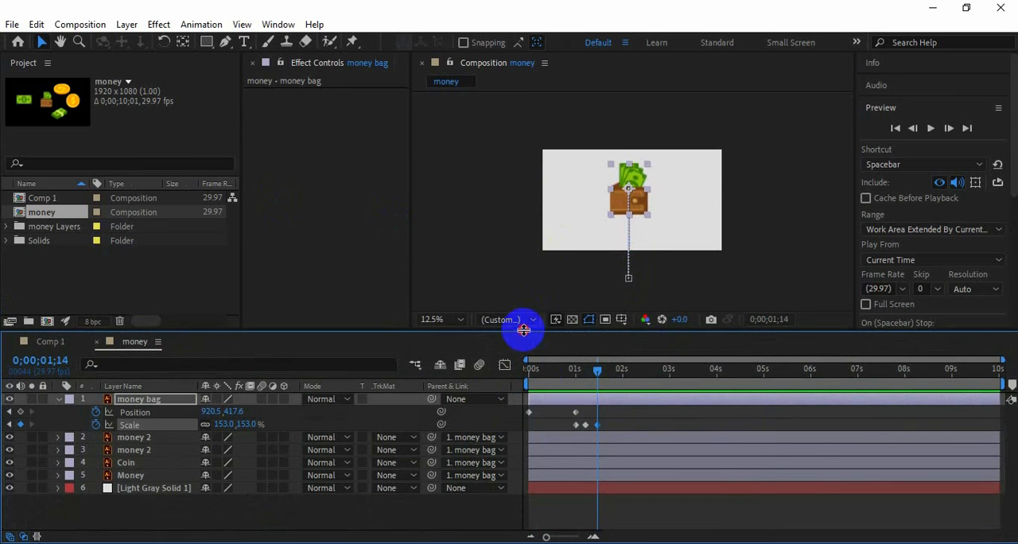
{"action": "left_click_drag", "start_coordinate": [615, 415], "coordinate": [517, 436]}
{"action": "right_click", "coordinate": [586, 427]}
{"action": "left_click", "coordinate": [808, 458]}
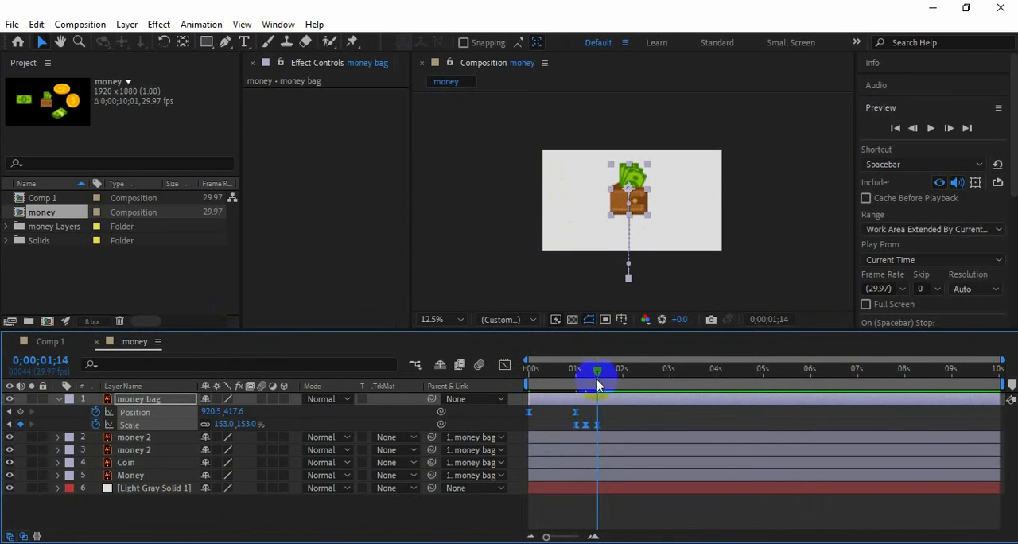
{"action": "key", "text": "Home"}
{"action": "left_click", "coordinate": [931, 127]}
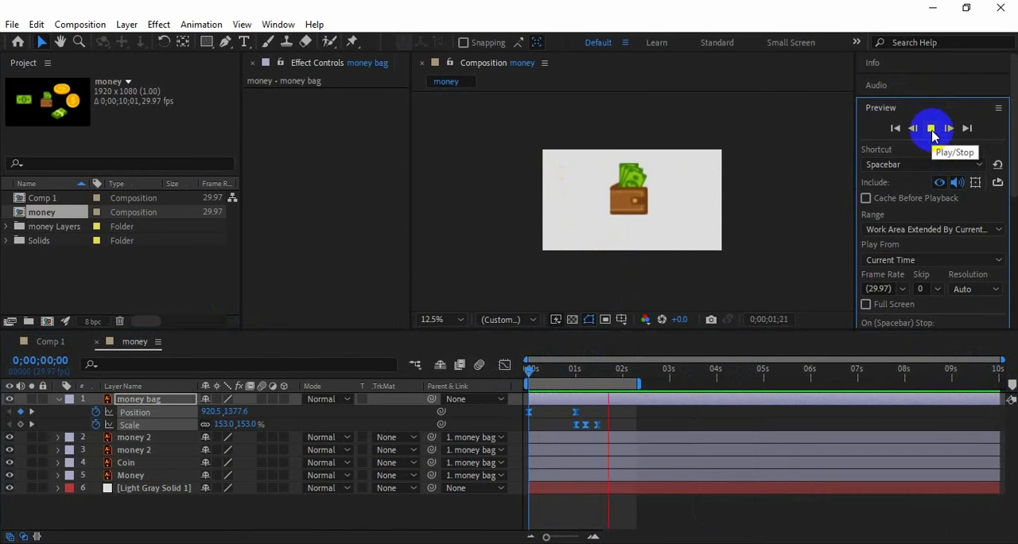
Keyframe the wallet's Rotation at 0° at 0;00;01;00 and -17° at 0;00;01;06
{"action": "left_click", "coordinate": [627, 372]}
{"action": "left_click_drag", "start_coordinate": [626, 375], "coordinate": [591, 381]}
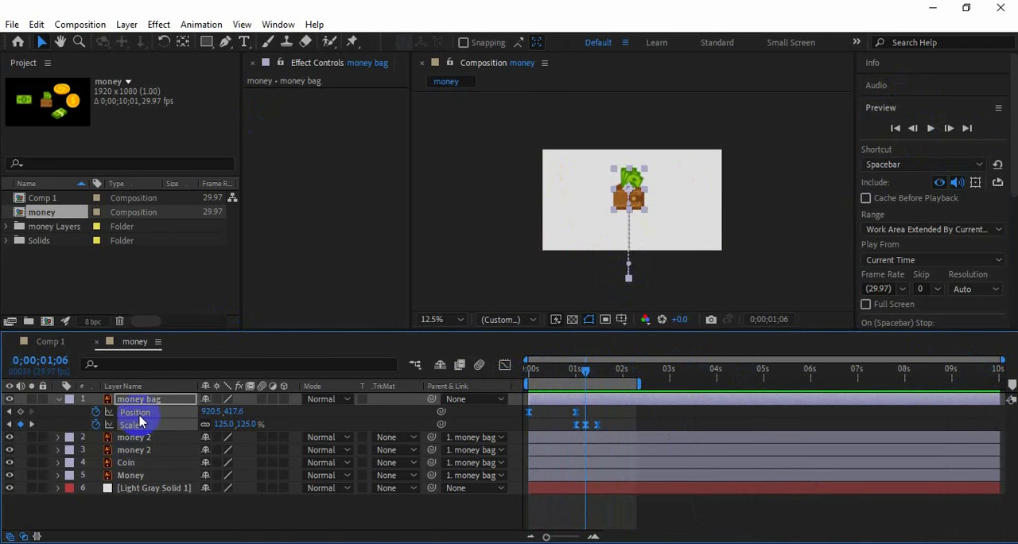
{"action": "key", "text": "shift+r"}
{"action": "left_click", "coordinate": [95, 437]}
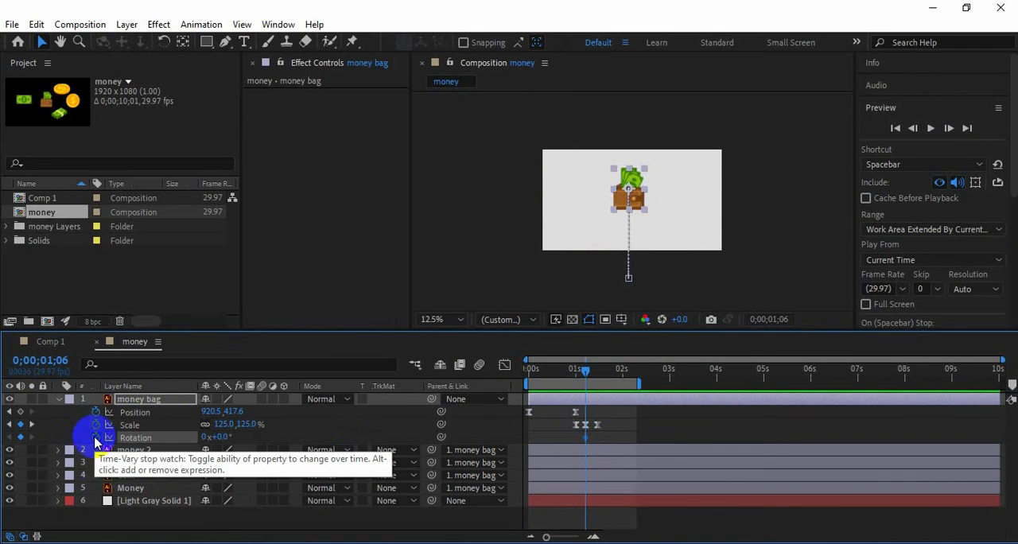
{"action": "left_click", "coordinate": [586, 438]}
{"action": "left_click", "coordinate": [212, 440]}
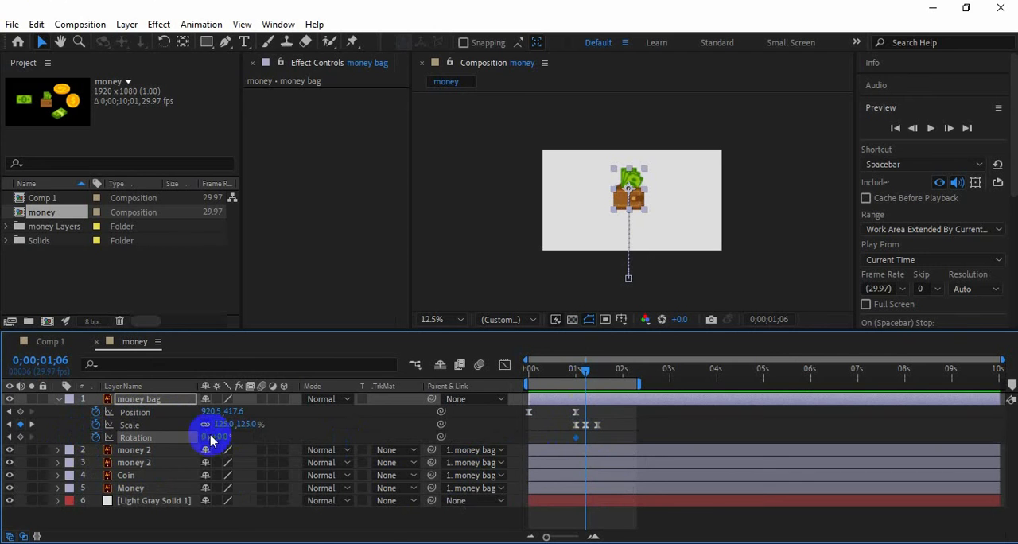
{"action": "left_click_drag", "start_coordinate": [221, 436], "coordinate": [215, 437]}
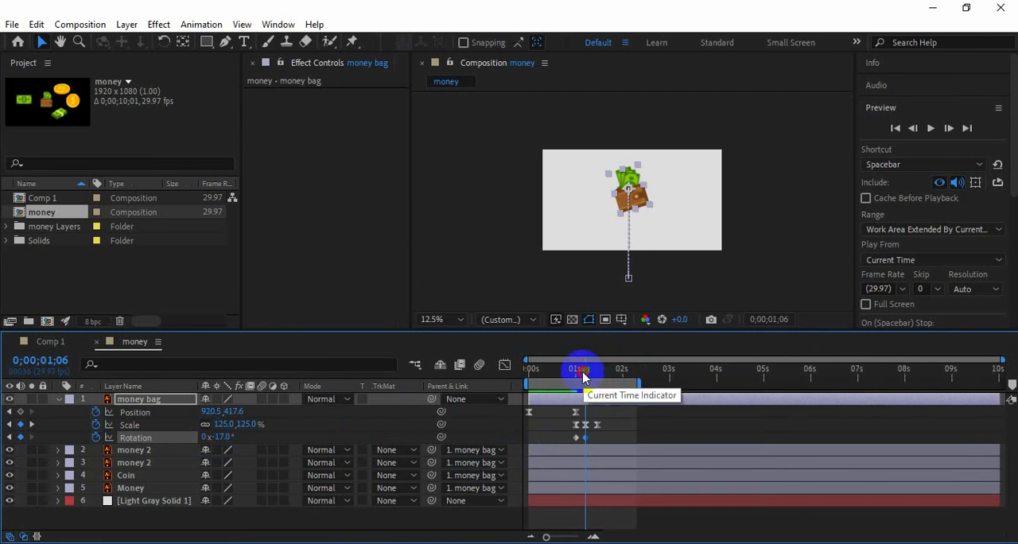
Return the wallet's Rotation to 0° at 0;00;01;14 and preview the animation from the start
{"action": "left_click_drag", "start_coordinate": [583, 376], "coordinate": [488, 380]}
{"action": "left_click", "coordinate": [557, 440]}
{"action": "left_click", "coordinate": [931, 129]}
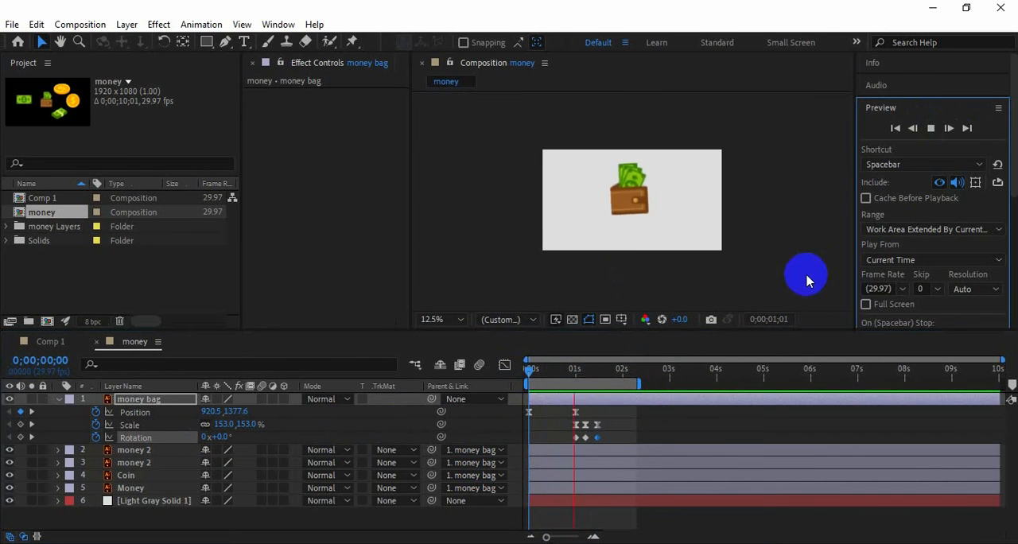
{"action": "left_click", "coordinate": [930, 128]}
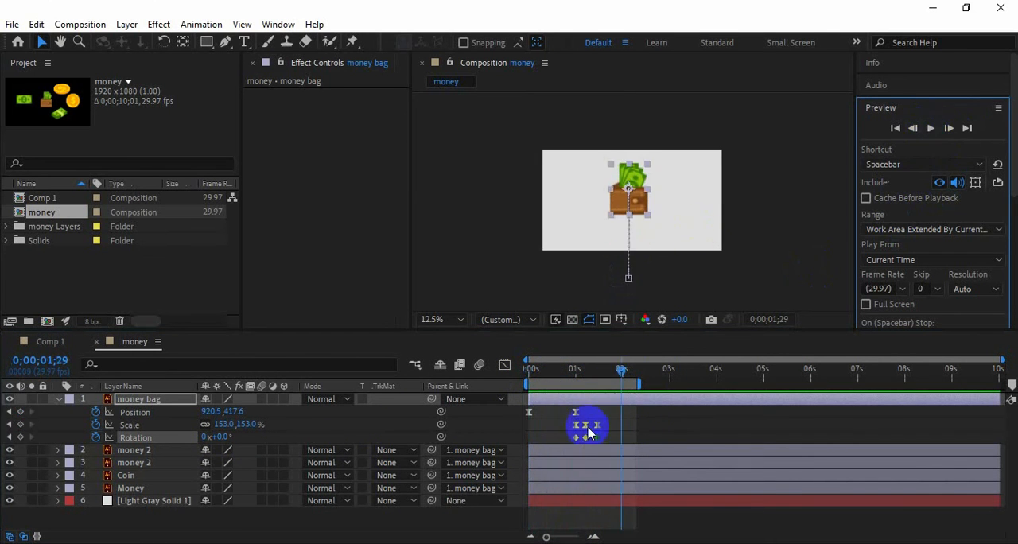
Apply Easy Ease to the wallet's three Rotation keyframes
{"action": "left_click", "coordinate": [575, 372]}
{"action": "left_click_drag", "start_coordinate": [575, 372], "coordinate": [600, 374]}
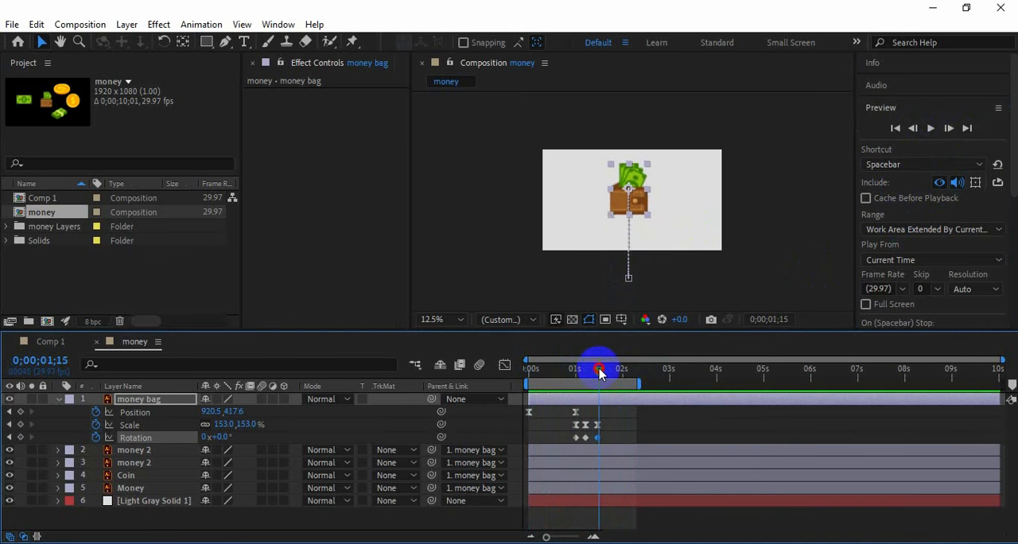
{"action": "right_click", "coordinate": [586, 440]}
{"action": "mouse_move", "coordinate": [660, 427]}
{"action": "left_click", "coordinate": [789, 330]}
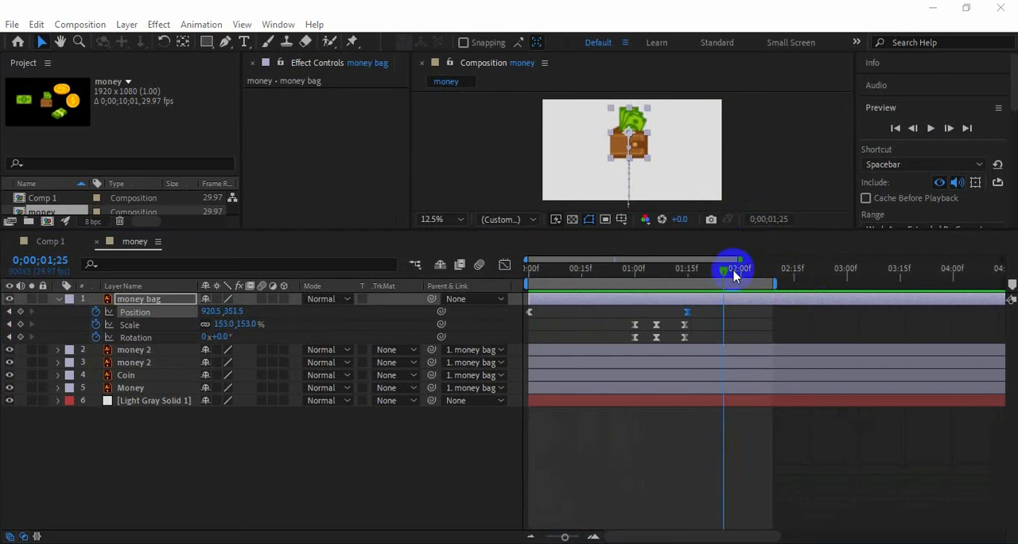
Preview the wallet's combined position, scale and rotation animation from the start
{"action": "left_click_drag", "start_coordinate": [732, 272], "coordinate": [478, 281]}
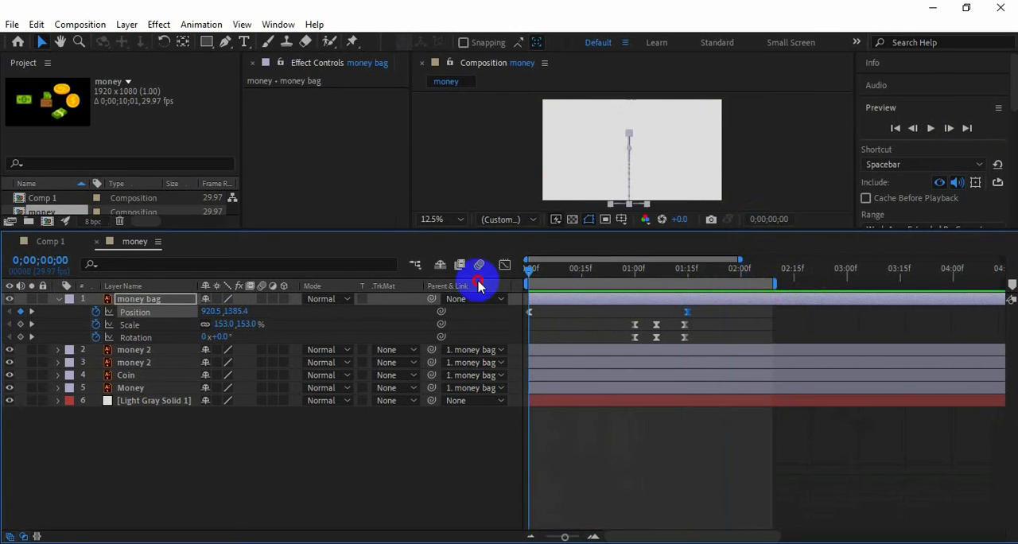
{"action": "left_click", "coordinate": [930, 128]}
{"action": "left_click", "coordinate": [680, 274]}
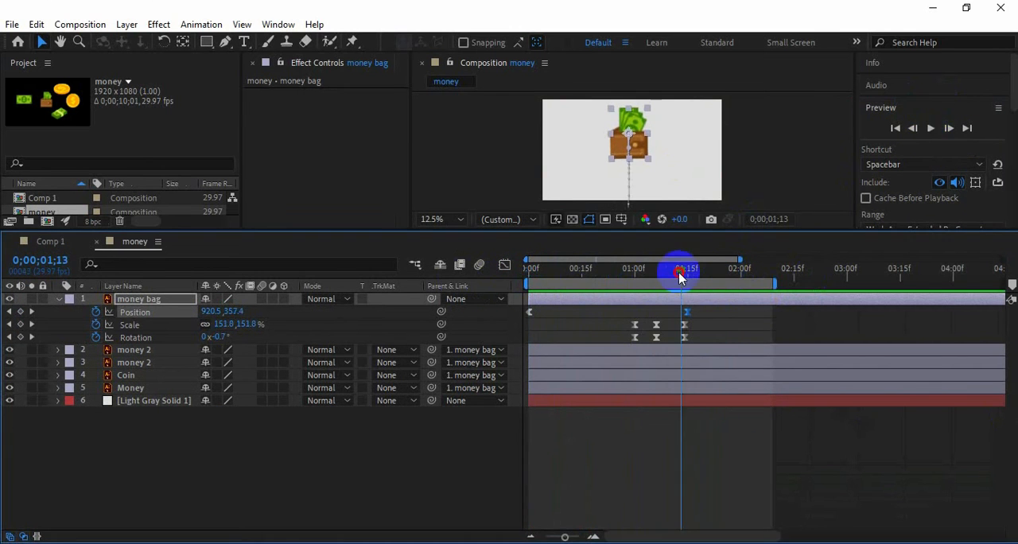
Hide the money bag layer and trim the start of the four other money layers to 0;00;01;06
{"action": "left_click_drag", "start_coordinate": [687, 277], "coordinate": [657, 280]}
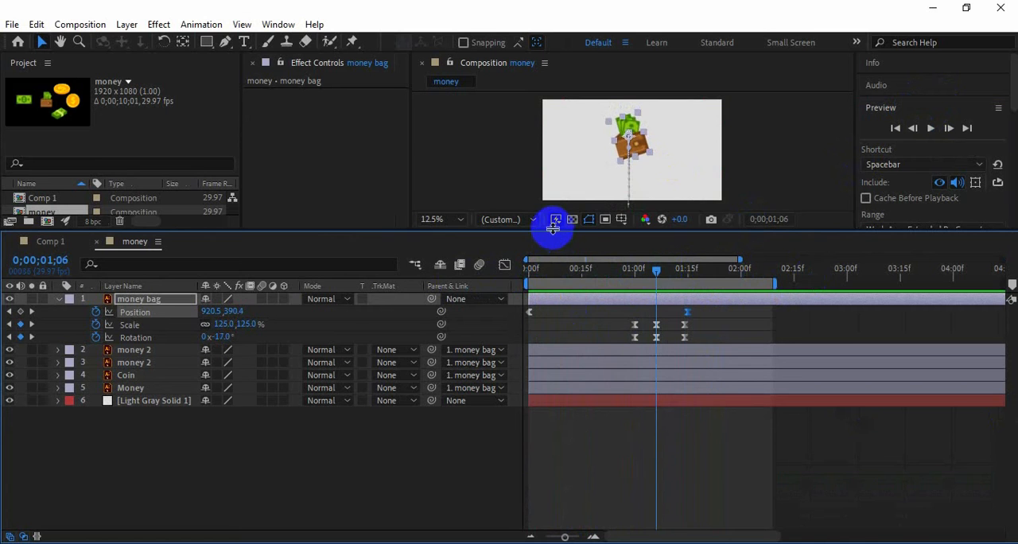
{"action": "left_click_drag", "start_coordinate": [553, 228], "coordinate": [553, 333]}
{"action": "left_click", "coordinate": [58, 399]}
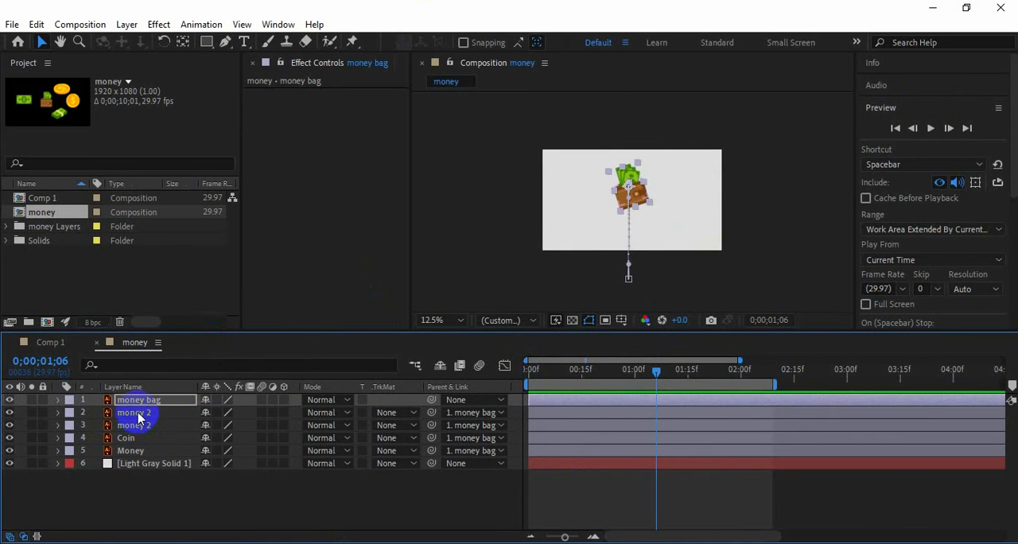
{"action": "left_click", "coordinate": [9, 400]}
{"action": "left_click", "coordinate": [125, 413]}
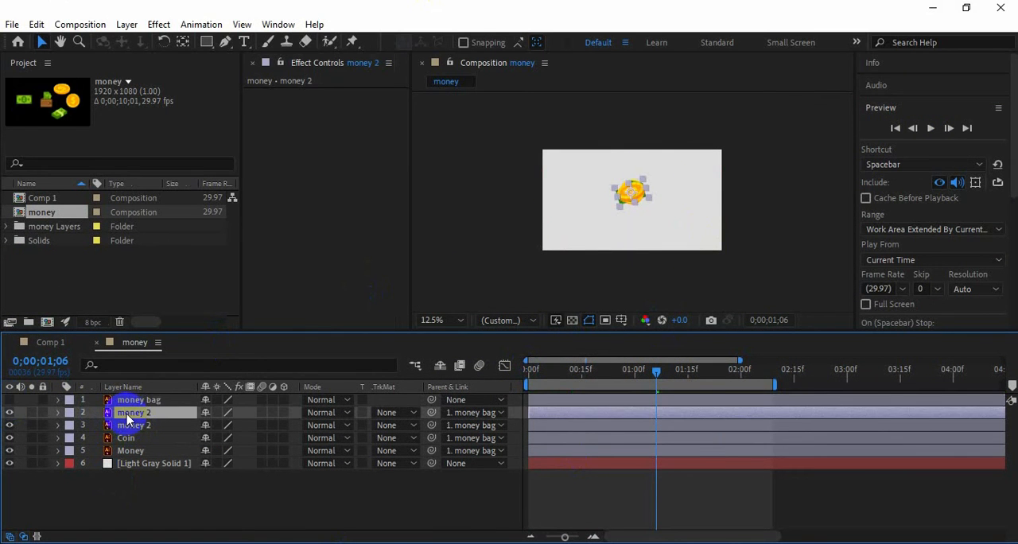
{"action": "left_click", "coordinate": [131, 451], "text": "shift"}
Keyframe the Position of the four child money layers at 0;00;01;06 and nudge the flat coin slightly
{"action": "key", "text": "p"}
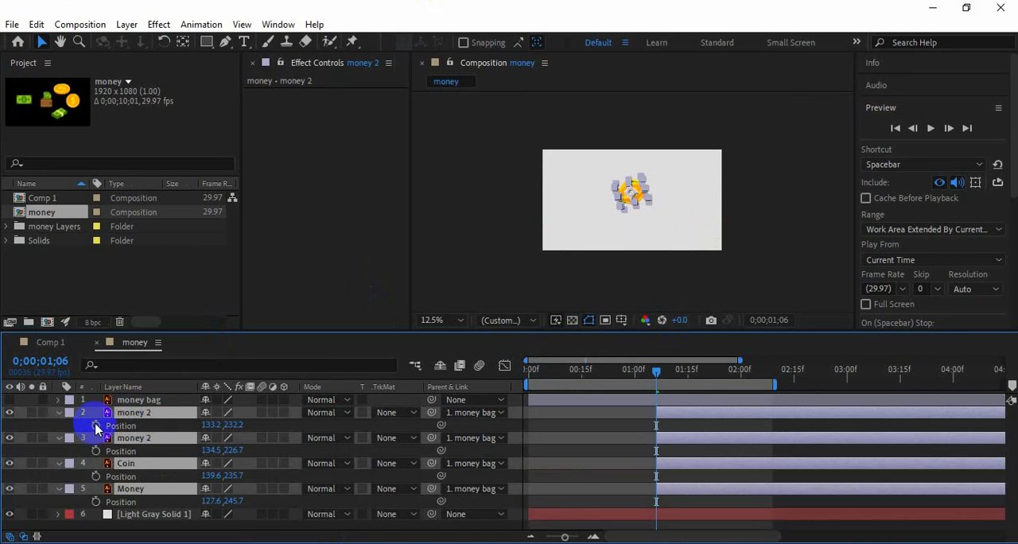
{"action": "left_click", "coordinate": [95, 427]}
{"action": "left_click", "coordinate": [20, 414]}
{"action": "left_click", "coordinate": [133, 413]}
{"action": "left_click_drag", "start_coordinate": [632, 191], "coordinate": [637, 190]}
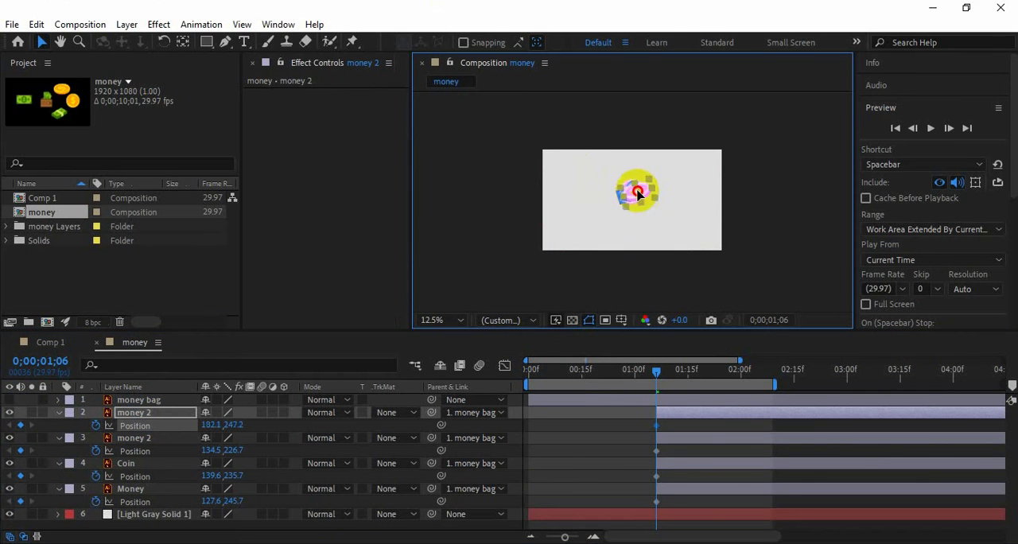
At 0;00;01;15, move the flat coin to the frame's upper left, cash bundle lower left, round coin lower right and banknote upper right
{"action": "left_click_drag", "start_coordinate": [657, 377], "coordinate": [689, 370]}
{"action": "left_click_drag", "start_coordinate": [629, 191], "coordinate": [562, 167]}
{"action": "left_click", "coordinate": [133, 437]}
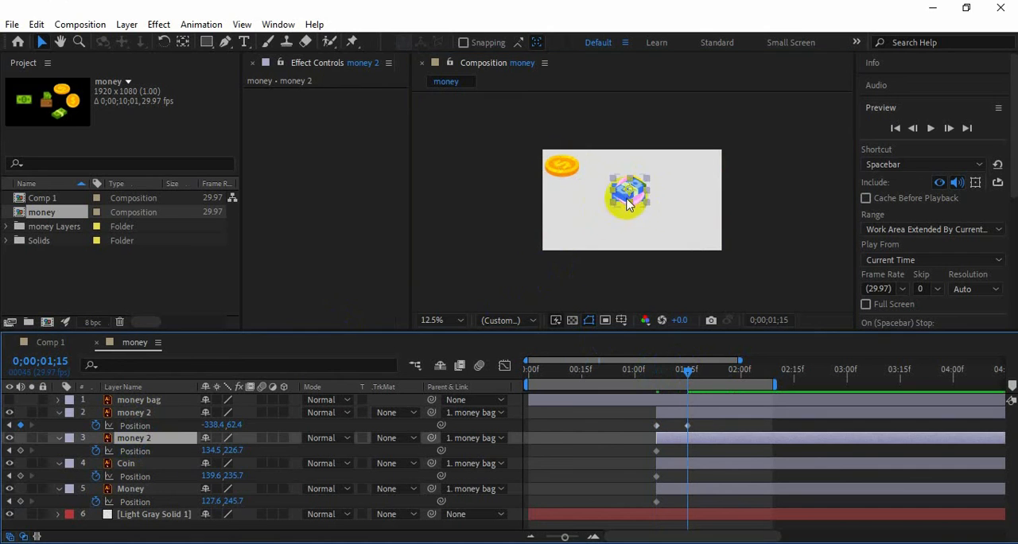
{"action": "left_click_drag", "start_coordinate": [629, 191], "coordinate": [566, 227]}
{"action": "left_click", "coordinate": [126, 463]}
{"action": "left_click_drag", "start_coordinate": [628, 191], "coordinate": [692, 229]}
{"action": "left_click", "coordinate": [131, 488]}
{"action": "left_click_drag", "start_coordinate": [629, 195], "coordinate": [700, 159]}
Preview the spreading coins and banknotes from the start of the composition
{"action": "left_click_drag", "start_coordinate": [689, 372], "coordinate": [529, 372]}
{"action": "left_click_drag", "start_coordinate": [580, 329], "coordinate": [581, 268]}
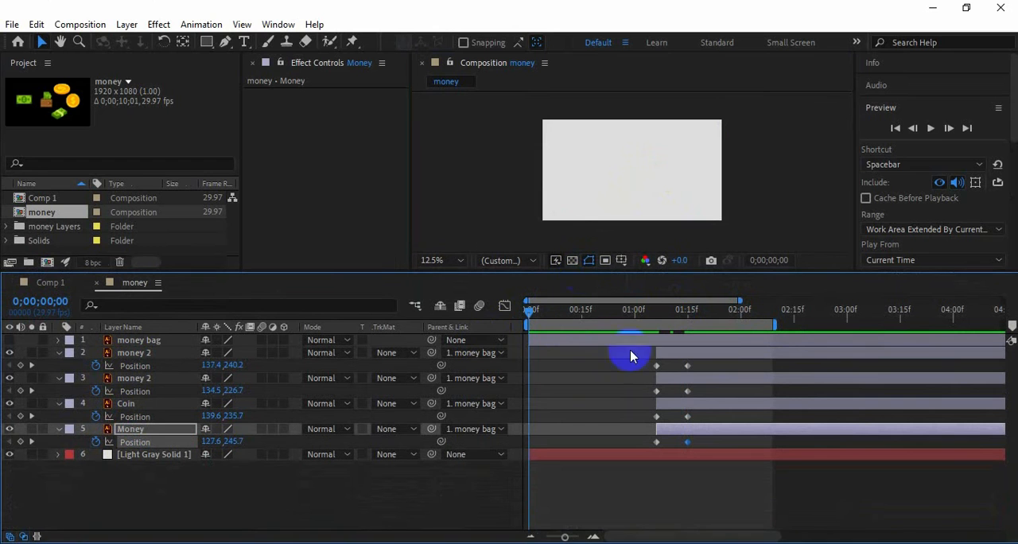
{"action": "left_click", "coordinate": [931, 128]}
{"action": "left_click", "coordinate": [931, 129]}
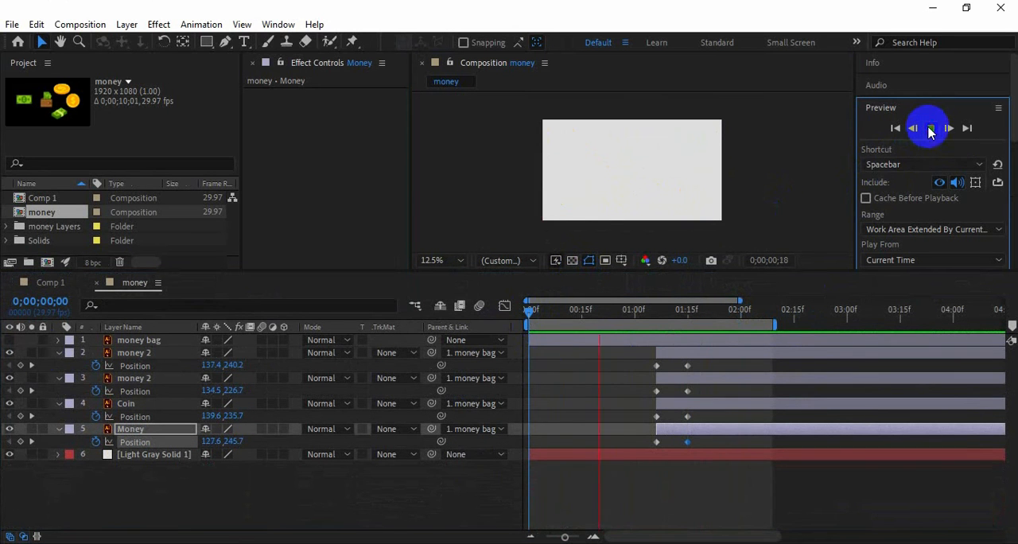
Show the money bag layer again, preview the whole animation and go to 0;00;01;15
{"action": "left_click", "coordinate": [9, 341]}
{"action": "left_click_drag", "start_coordinate": [600, 315], "coordinate": [503, 311]}
{"action": "left_click", "coordinate": [931, 127]}
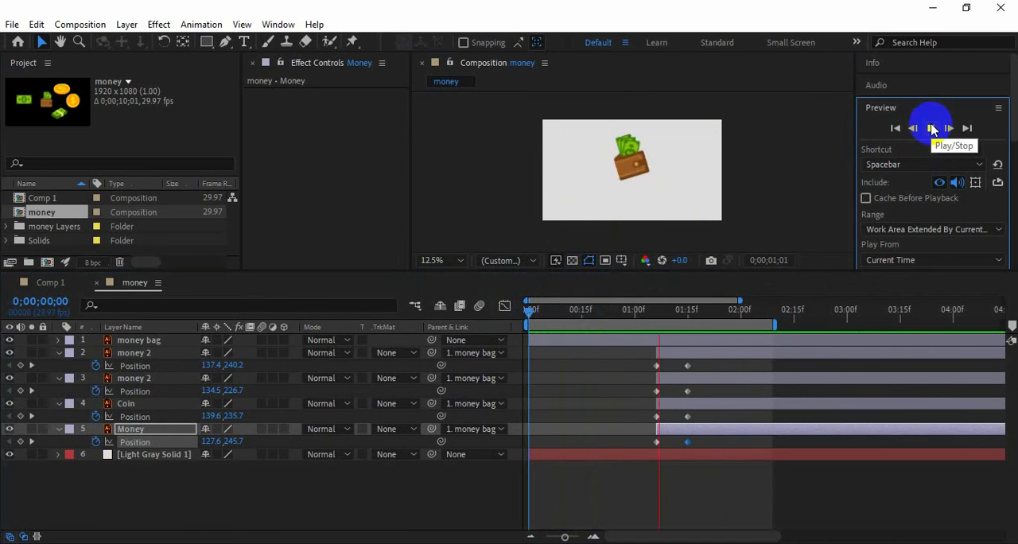
{"action": "left_click", "coordinate": [660, 314]}
{"action": "left_click_drag", "start_coordinate": [660, 314], "coordinate": [689, 316]}
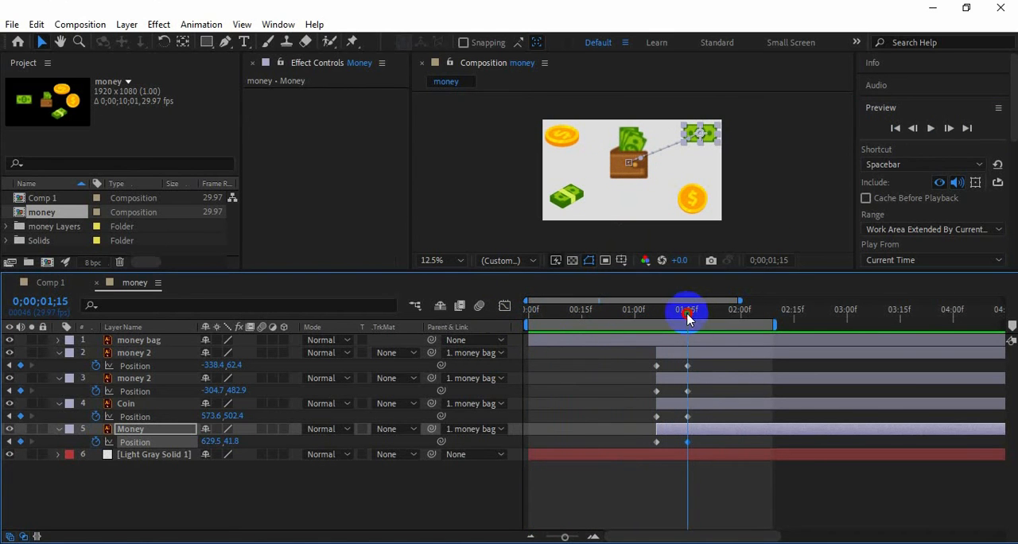
Copy the starting Position keyframes of the flat coin and the cash bundle to 0;00;01;18
{"action": "key", "text": "Page_Down"}
{"action": "key", "text": "Page_Down"}
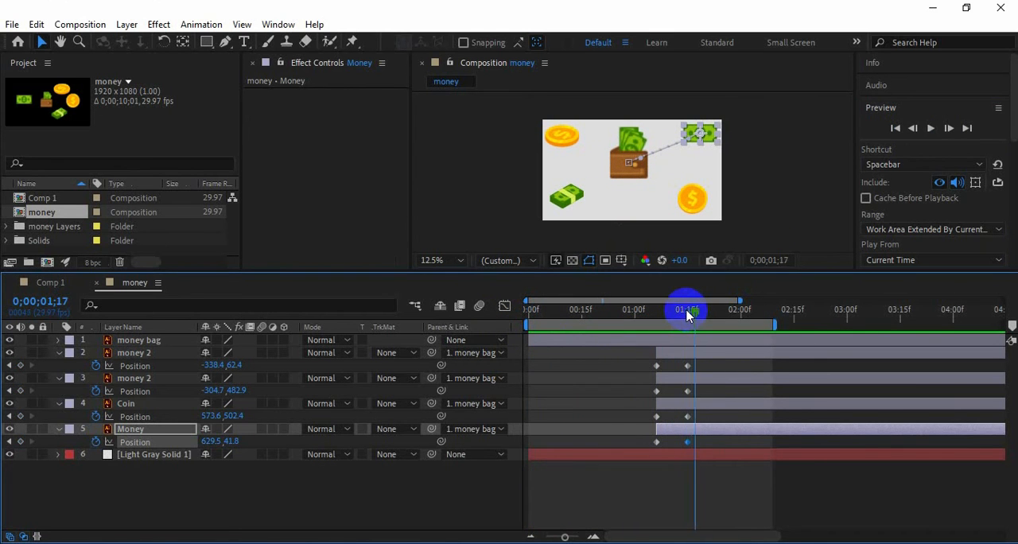
{"action": "left_click", "coordinate": [657, 366]}
{"action": "key", "text": "ctrl+c"}
{"action": "key", "text": "ctrl+v"}
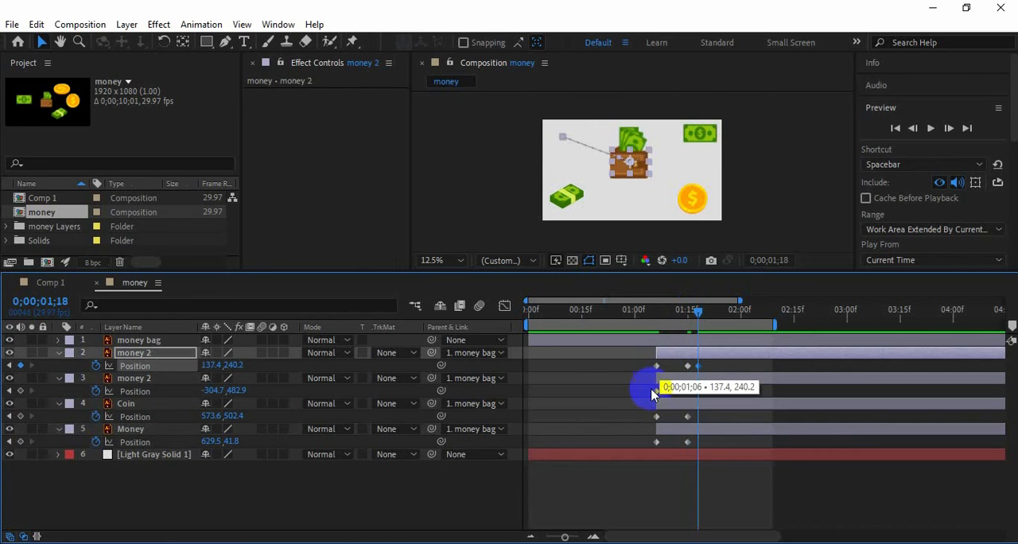
{"action": "left_click", "coordinate": [658, 392]}
{"action": "key", "text": "ctrl+c"}
{"action": "key", "text": "ctrl+v"}
Copy the starting Position keyframes of the round coin and the banknote to 0;00;01;18
{"action": "left_click", "coordinate": [657, 416]}
{"action": "key", "text": "ctrl+c"}
{"action": "key", "text": "ctrl+v"}
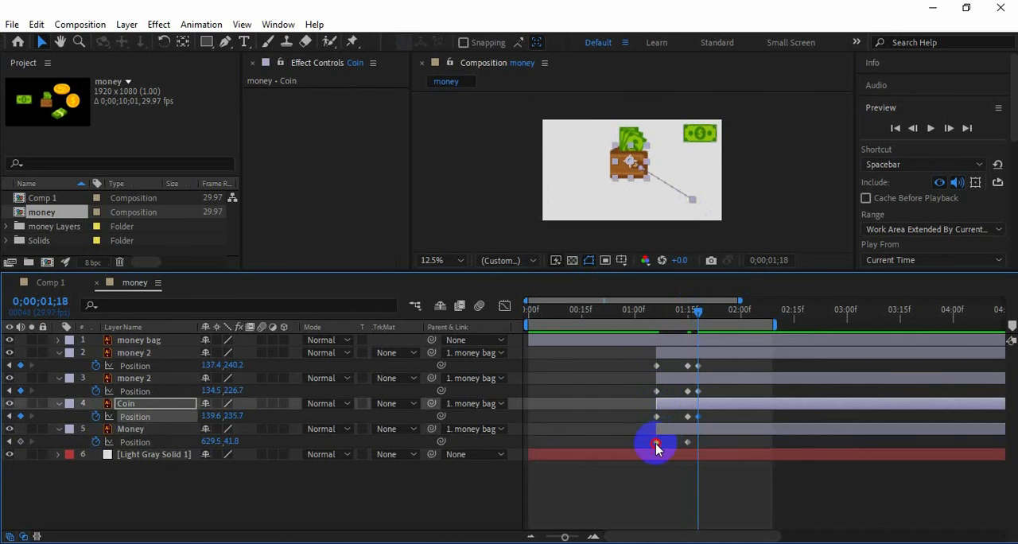
{"action": "left_click", "coordinate": [656, 442]}
{"action": "key", "text": "ctrl+c"}
{"action": "key", "text": "ctrl+v"}
Preview the coins and banknotes returning into the wallet
{"action": "mouse_move", "coordinate": [700, 317]}
{"action": "left_mouse_down"}
{"action": "mouse_move", "coordinate": [669, 314]}
{"action": "mouse_move", "coordinate": [705, 317]}
{"action": "mouse_move", "coordinate": [688, 313]}
{"action": "left_mouse_up"}
{"action": "left_click", "coordinate": [930, 128]}
{"action": "left_click", "coordinate": [931, 128]}
{"action": "left_click", "coordinate": [931, 129]}
Move the final Position keyframes of the four money layers a few frames later and preview the slower return
{"action": "left_click_drag", "start_coordinate": [712, 362], "coordinate": [693, 450]}
{"action": "left_click_drag", "start_coordinate": [698, 442], "coordinate": [716, 442]}
{"action": "left_click_drag", "start_coordinate": [688, 313], "coordinate": [661, 311]}
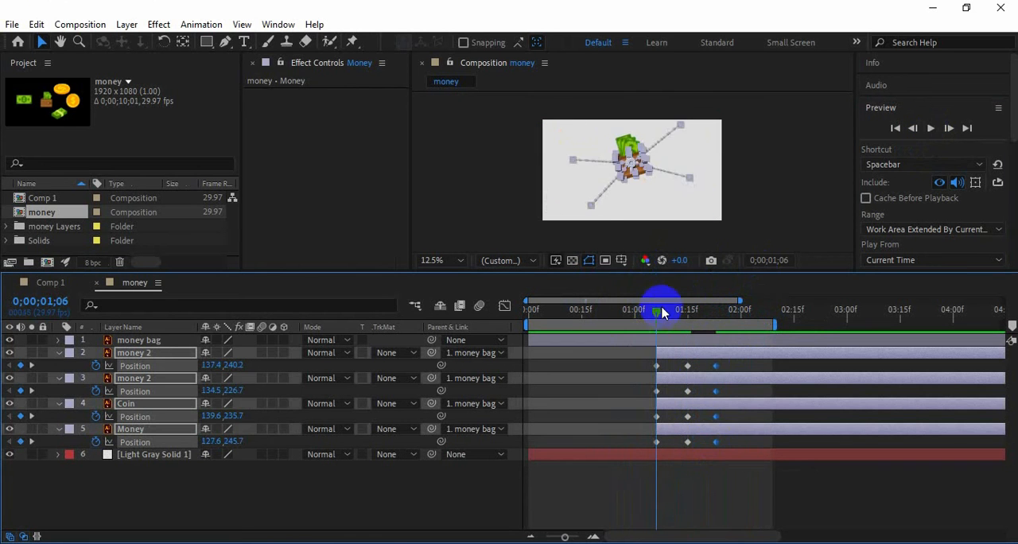
{"action": "left_click", "coordinate": [930, 128]}
{"action": "left_click", "coordinate": [930, 128]}
{"action": "left_click_drag", "start_coordinate": [570, 325], "coordinate": [689, 315]}
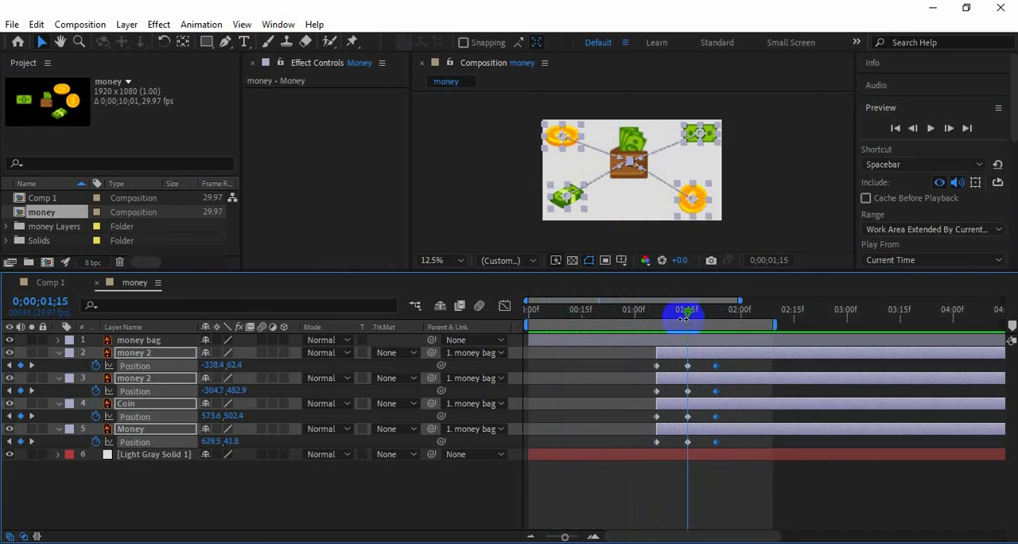
Delay the four final Position keyframes further, to just before 0;00;02;00, and preview from 0;00;00;29
{"action": "left_click_drag", "start_coordinate": [717, 365], "coordinate": [736, 370]}
{"action": "left_click", "coordinate": [632, 310]}
{"action": "left_click", "coordinate": [931, 128]}
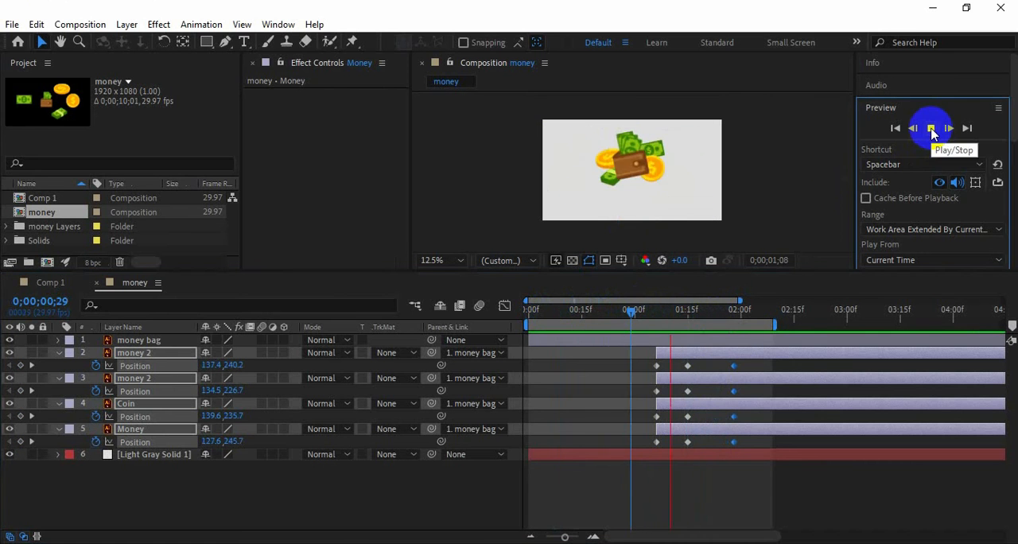
Reveal Rotation on the four money layers and set Rotation keyframes at 0;00;01;15
{"action": "left_click", "coordinate": [689, 314]}
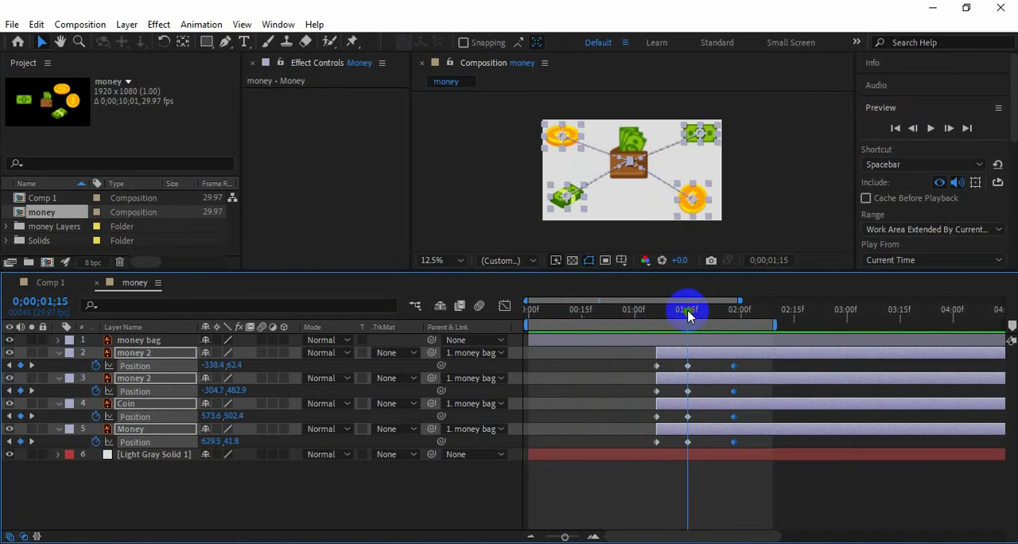
{"action": "key", "text": "shift+r"}
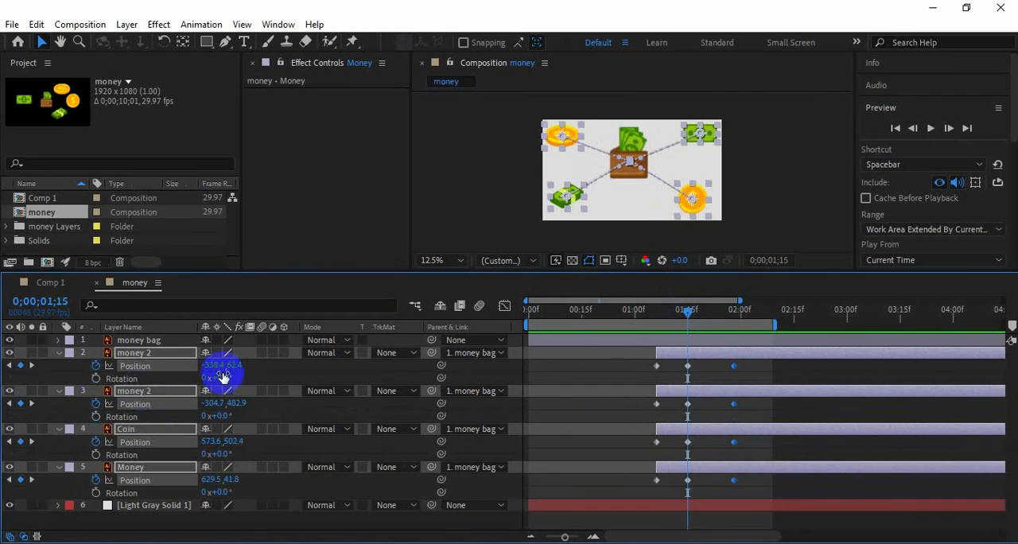
{"action": "left_click", "coordinate": [95, 378]}
At 0;00;01;17, set Rotation to -26° for the flat coin, 27° for the cash bundle, -68° for the round coin and 37° for the banknote
{"action": "mouse_move", "coordinate": [689, 315]}
{"action": "left_mouse_down"}
{"action": "mouse_move", "coordinate": [677, 314]}
{"action": "mouse_move", "coordinate": [695, 315]}
{"action": "left_mouse_up"}
{"action": "left_click", "coordinate": [48, 364]}
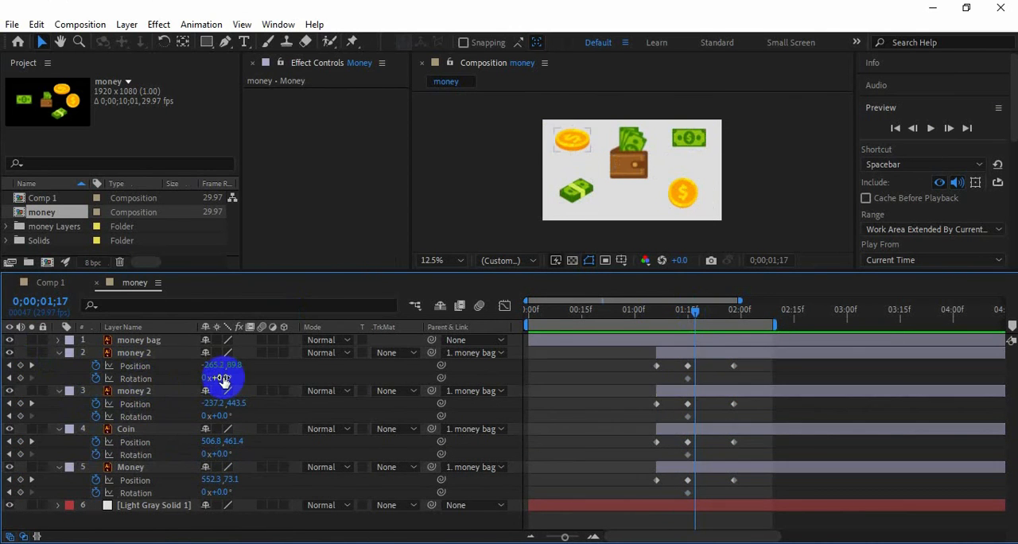
{"action": "left_click_drag", "start_coordinate": [219, 378], "coordinate": [203, 378]}
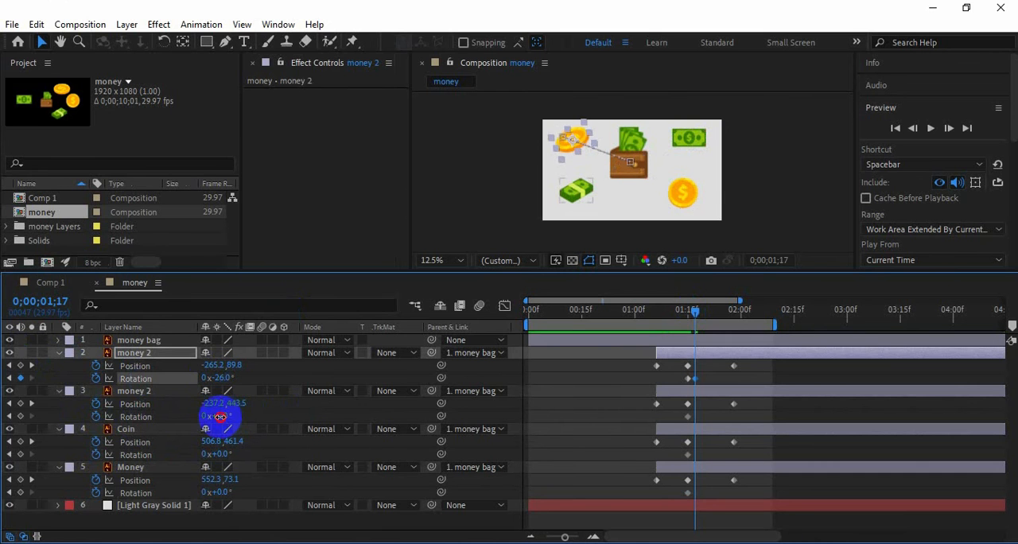
{"action": "left_click_drag", "start_coordinate": [220, 416], "coordinate": [239, 417]}
{"action": "left_click_drag", "start_coordinate": [225, 455], "coordinate": [248, 491]}
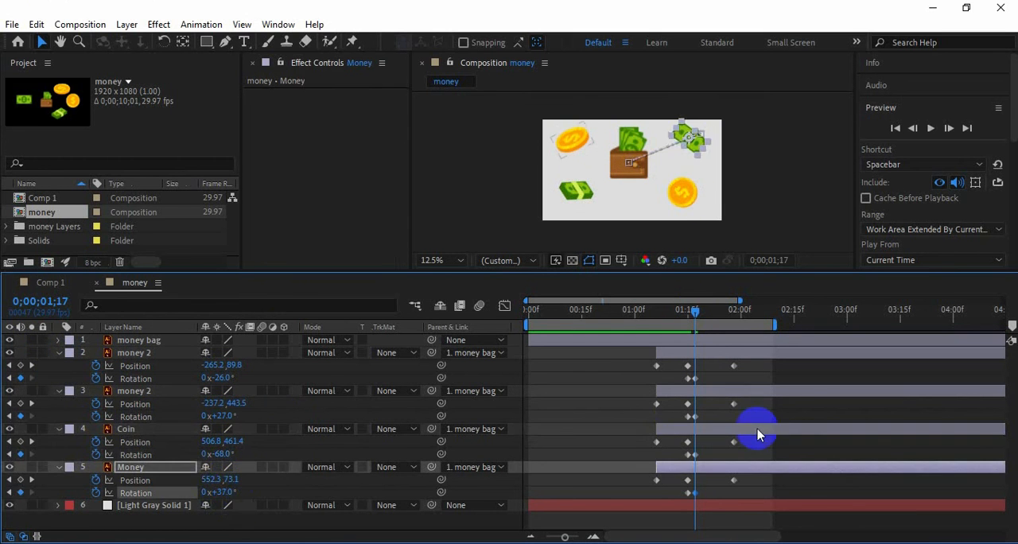
Move the second Rotation keyframes of the cash bundle, round coin and banknote a few frames later
{"action": "left_click_drag", "start_coordinate": [674, 412], "coordinate": [693, 501]}
{"action": "left_click", "coordinate": [685, 421]}
{"action": "left_click", "coordinate": [688, 419]}
{"action": "left_click", "coordinate": [689, 454]}
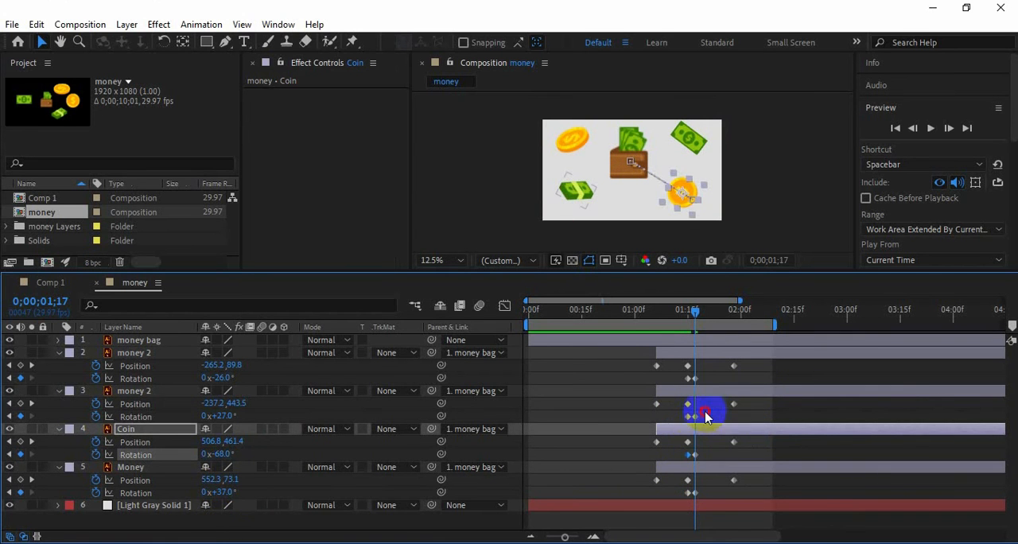
{"action": "left_click_drag", "start_coordinate": [706, 413], "coordinate": [694, 497]}
{"action": "left_click_drag", "start_coordinate": [696, 454], "coordinate": [710, 459]}
Preview the rotating coins and banknotes from 0;00;00;27 and return to the start of the composition
{"action": "mouse_move", "coordinate": [637, 312]}
{"action": "left_mouse_down"}
{"action": "mouse_move", "coordinate": [714, 325]}
{"action": "mouse_move", "coordinate": [624, 326]}
{"action": "left_mouse_up"}
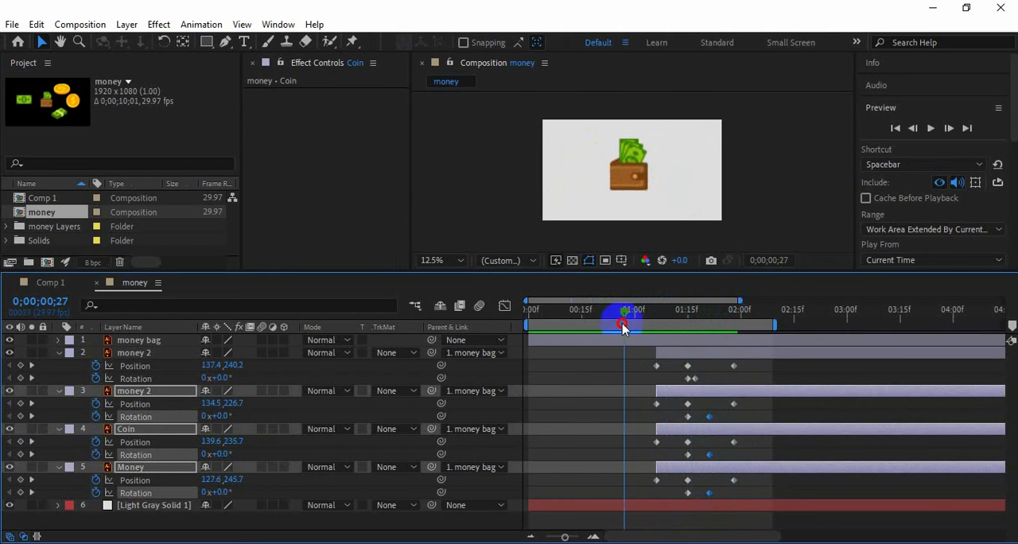
{"action": "left_click", "coordinate": [930, 129]}
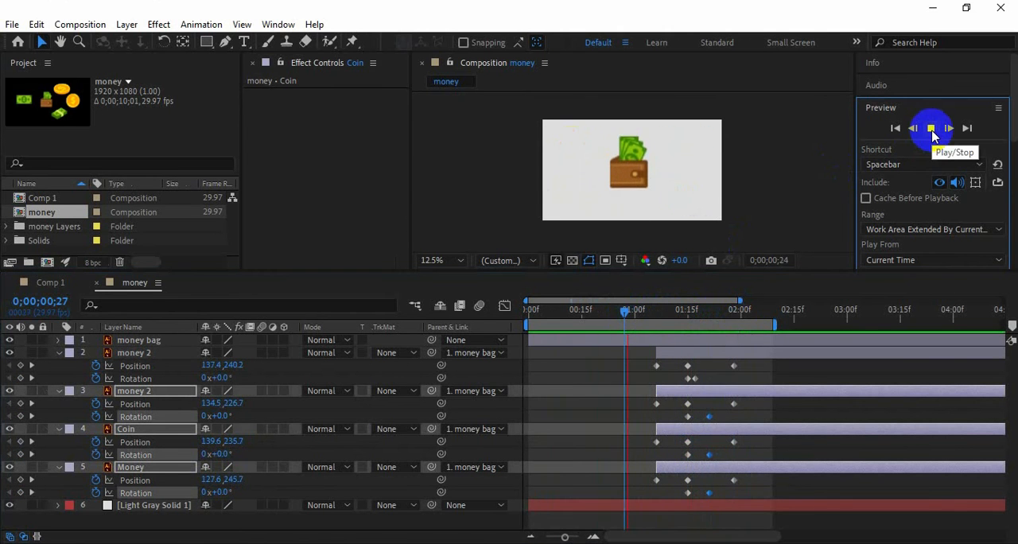
{"action": "key", "text": "Home"}
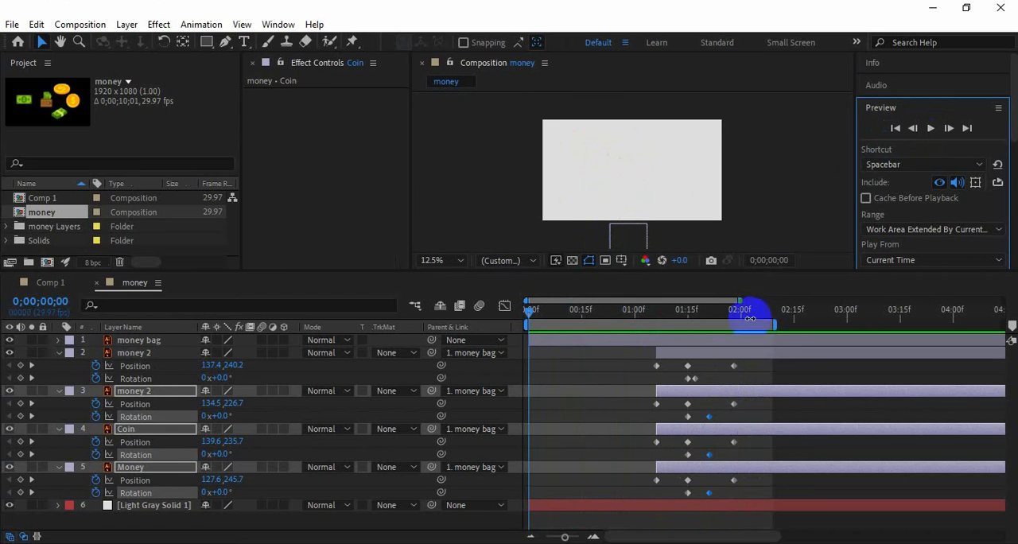
Apply Easy Ease to all Position and Rotation keyframes of the four money layers and preview the animation
{"action": "left_click", "coordinate": [60, 355]}
{"action": "left_click_drag", "start_coordinate": [796, 363], "coordinate": [577, 517]}
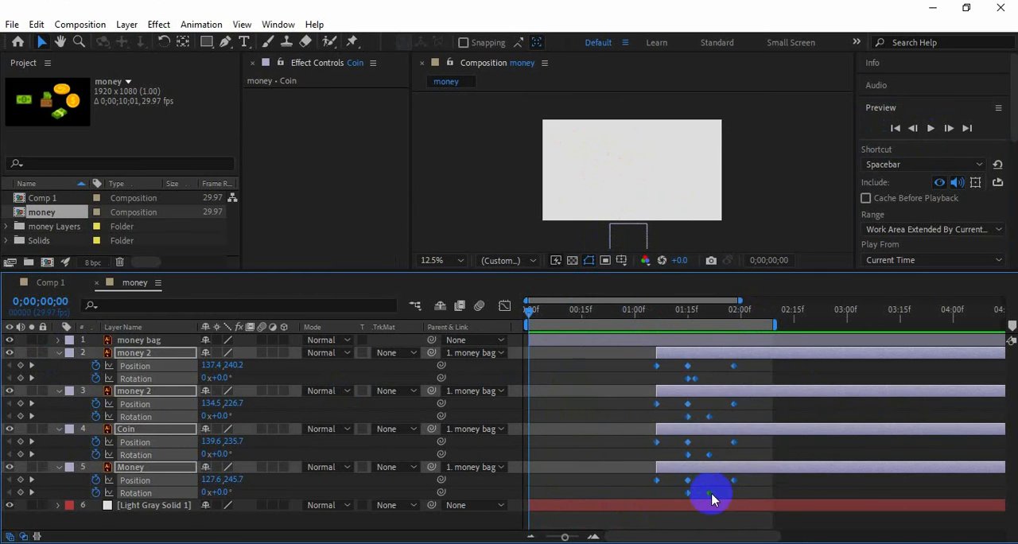
{"action": "right_click", "coordinate": [712, 499]}
{"action": "key", "text": "F9"}
{"action": "left_click", "coordinate": [930, 128]}
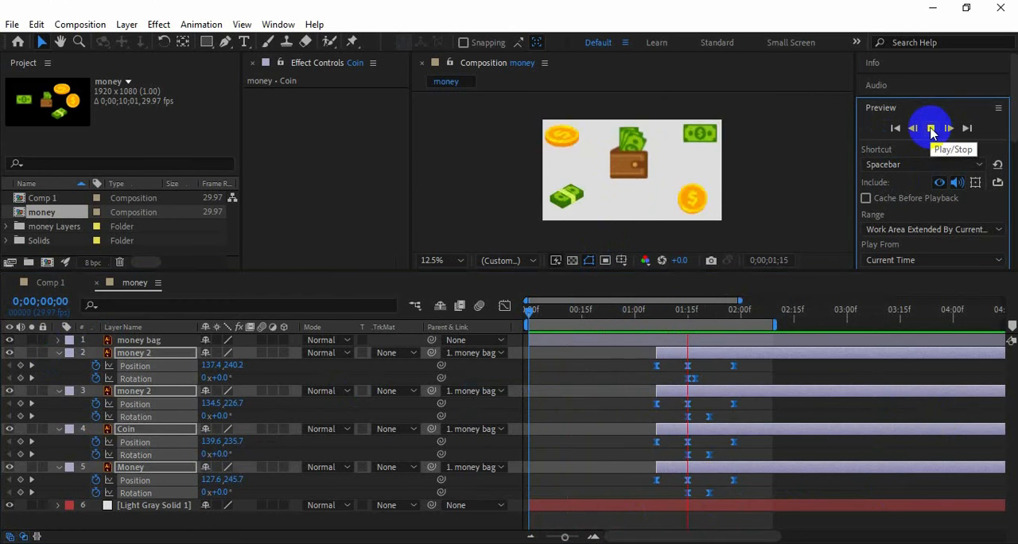
{"action": "left_click", "coordinate": [931, 129]}
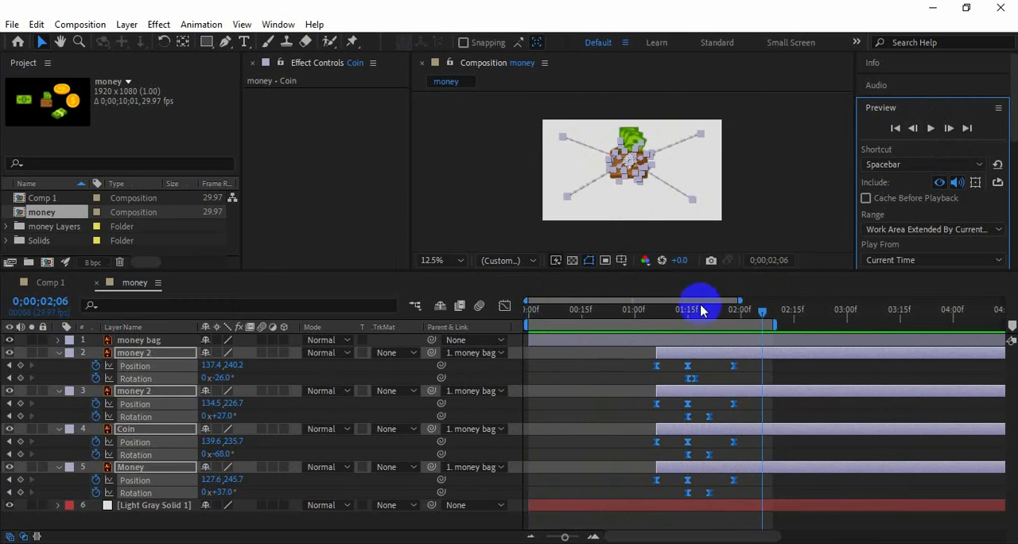
Collapse the properties of the four money layers and go to 0;00;02;00
{"action": "left_click", "coordinate": [60, 355]}
{"action": "left_click", "coordinate": [167, 459]}
{"action": "left_click_drag", "start_coordinate": [761, 314], "coordinate": [742, 329]}
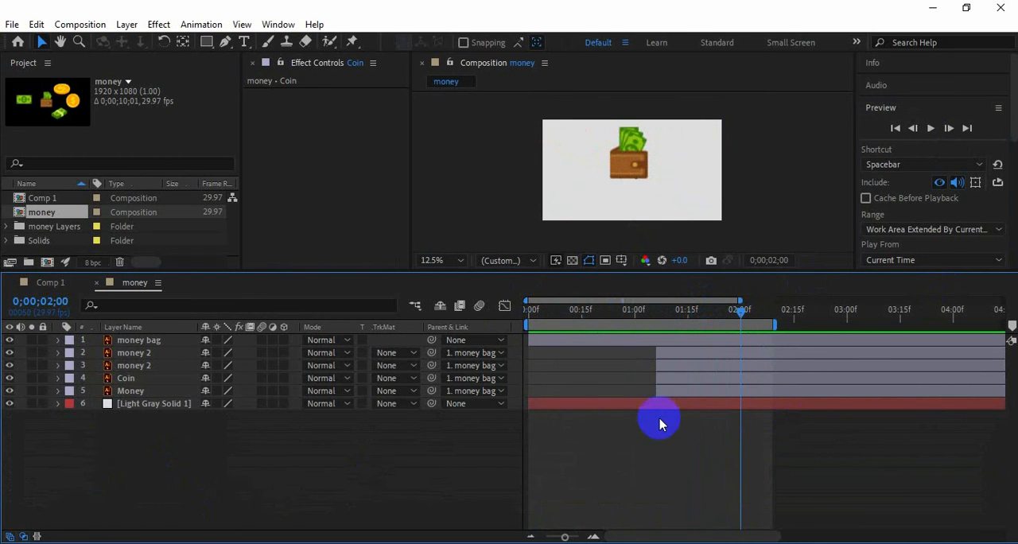
Add a null object above the money bag layer and name it Fake camera
{"action": "left_click", "coordinate": [119, 340]}
{"action": "right_click", "coordinate": [252, 462]}
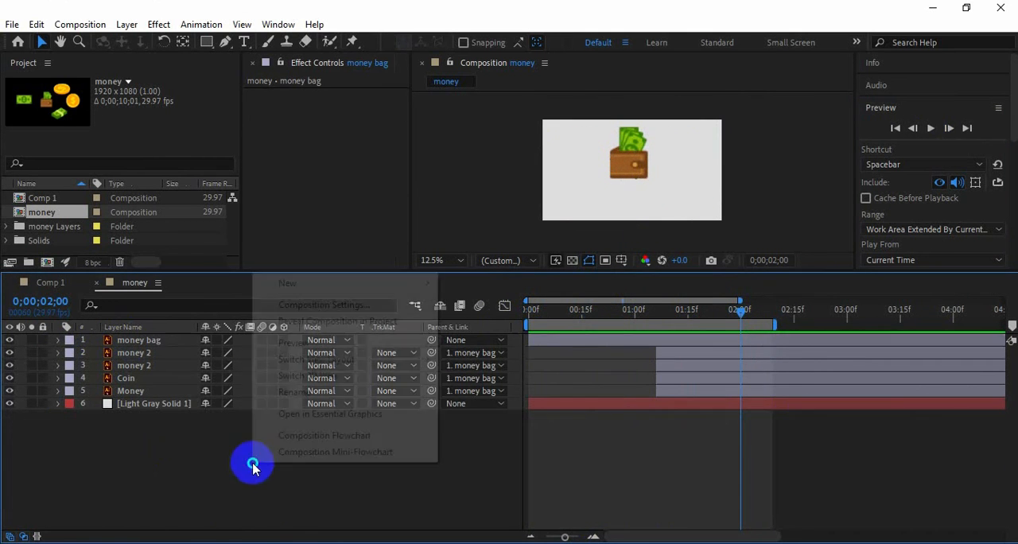
{"action": "mouse_move", "coordinate": [366, 283]}
{"action": "left_click", "coordinate": [487, 371]}
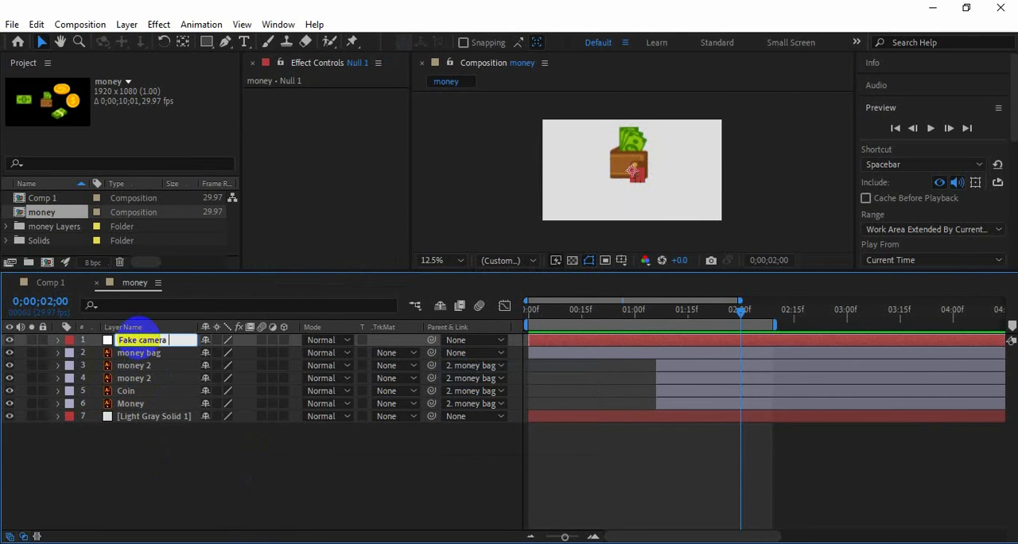
{"action": "key", "text": "Return"}
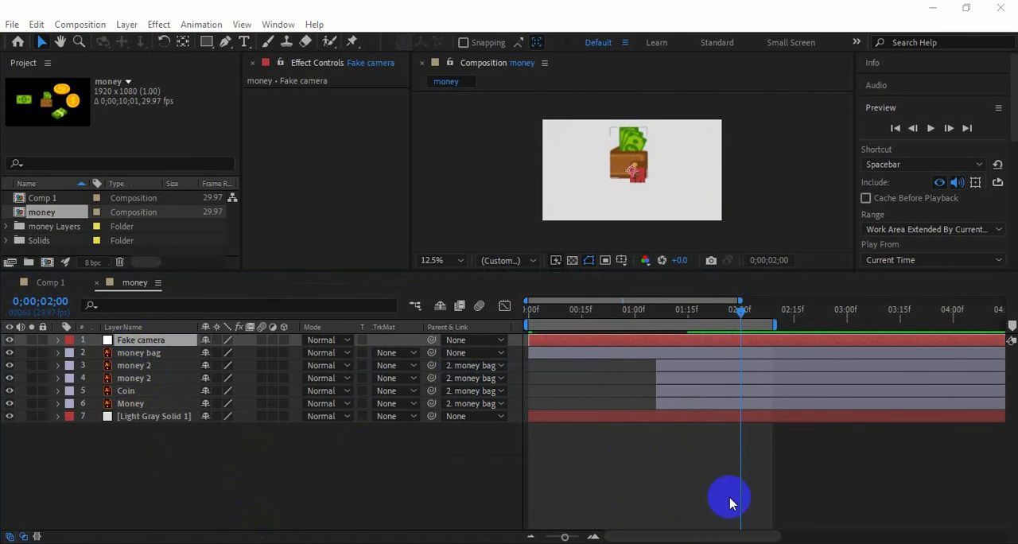
Import the Man Illustrator file as a layered composition
{"action": "left_click_drag", "start_coordinate": [200, 272], "coordinate": [178, 350]}
{"action": "double_click", "coordinate": [61, 267]}
{"action": "left_click", "coordinate": [162, 172]}
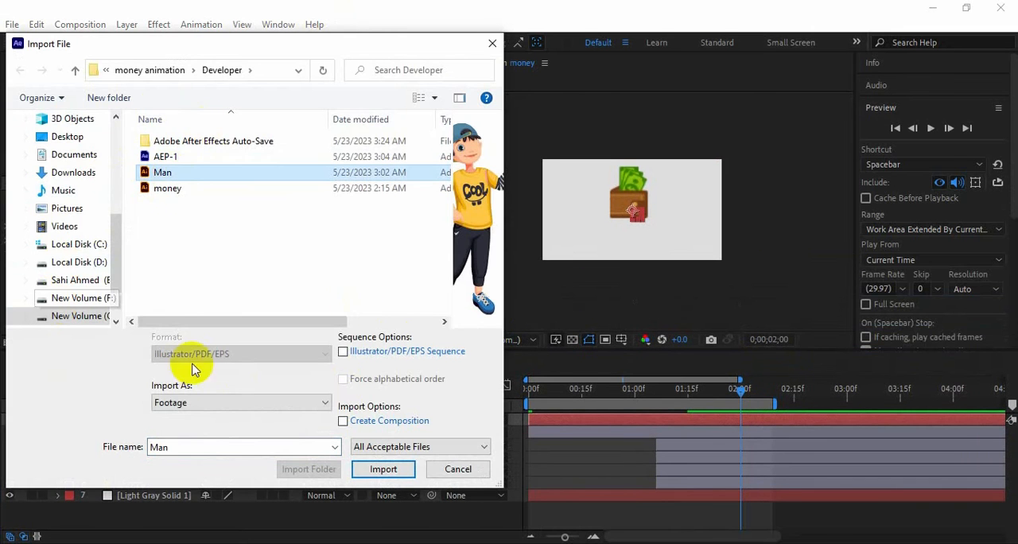
{"action": "left_click", "coordinate": [325, 403]}
{"action": "left_click", "coordinate": [239, 426]}
{"action": "left_click", "coordinate": [386, 471]}
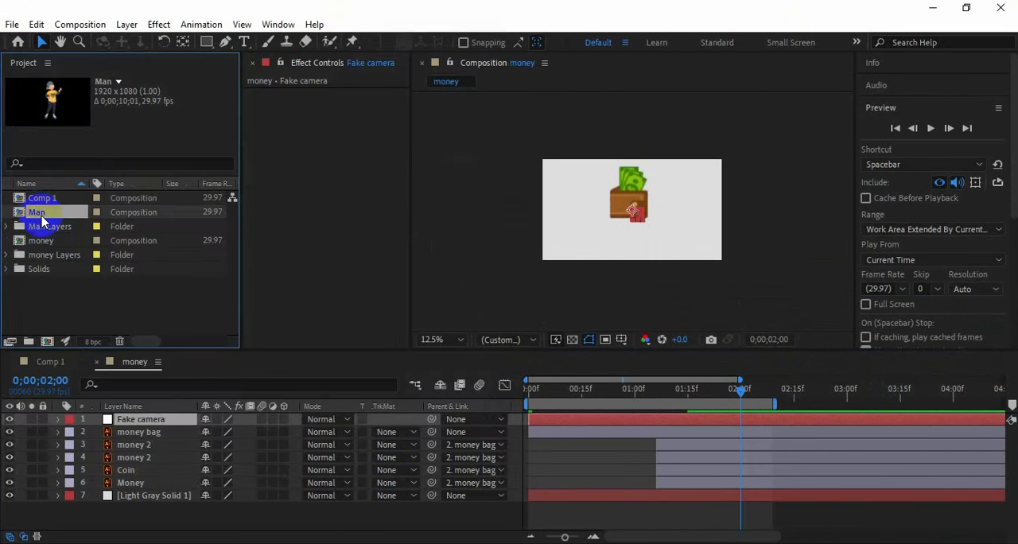
Copy all nine layers of the Man composition into the money composition
{"action": "double_click", "coordinate": [41, 215]}
{"action": "left_click_drag", "start_coordinate": [335, 351], "coordinate": [339, 308]}
{"action": "left_click_drag", "start_coordinate": [163, 501], "coordinate": [151, 391]}
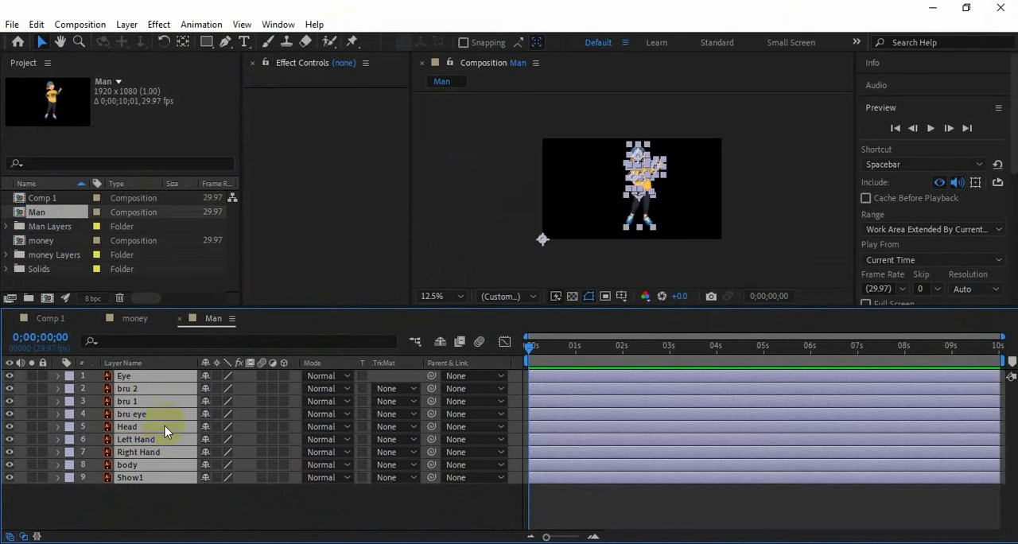
{"action": "left_click", "coordinate": [23, 315]}
{"action": "left_click", "coordinate": [137, 319]}
{"action": "left_click", "coordinate": [182, 488]}
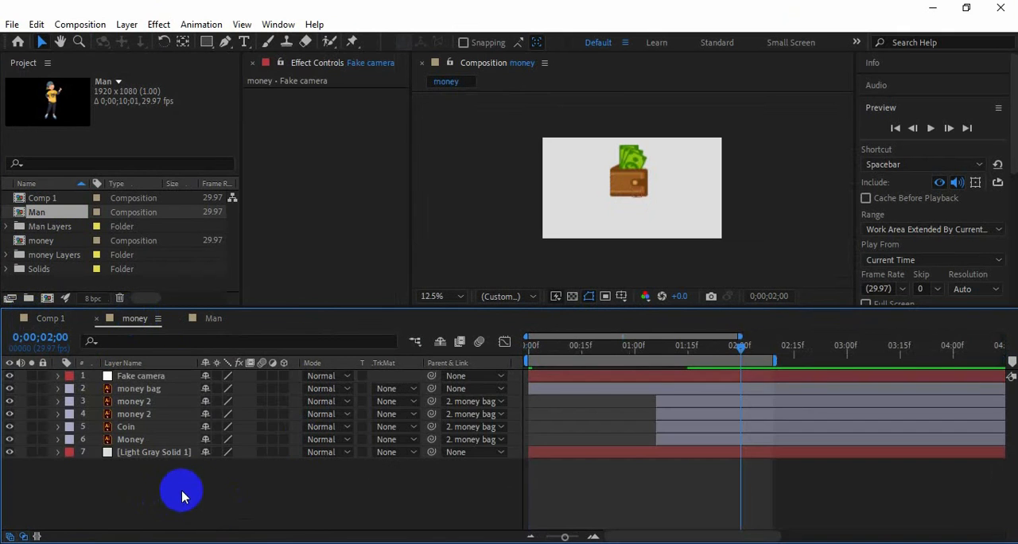
{"action": "key", "text": "ctrl+v"}
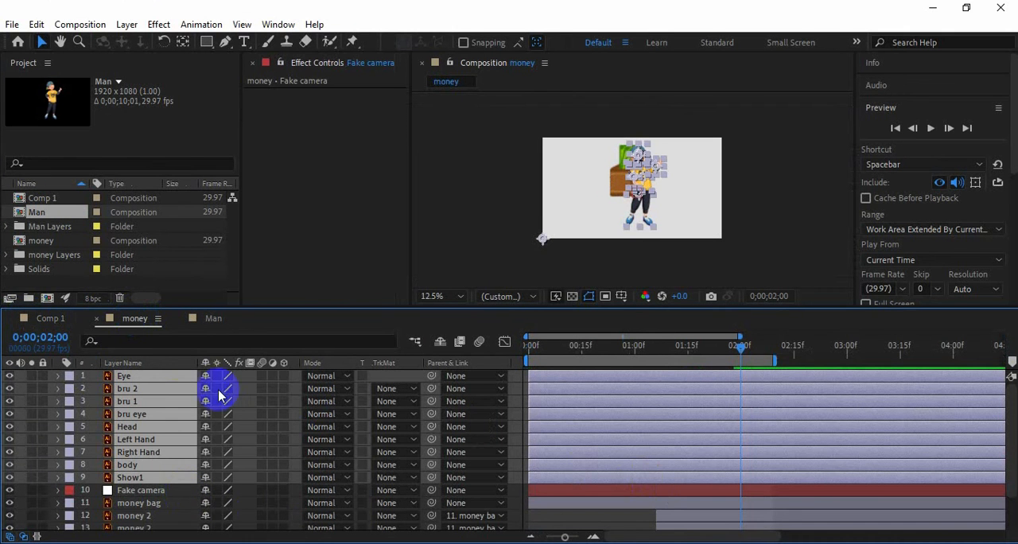
{"action": "left_click", "coordinate": [20, 377]}
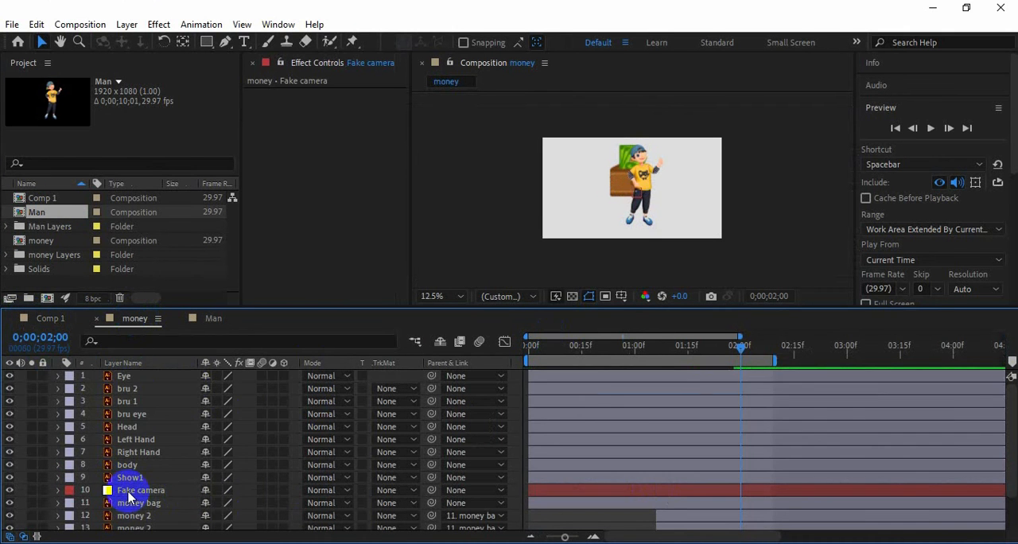
Move the Fake camera null to the top of the layer stack and parent the money bag layer to it
{"action": "left_click_drag", "start_coordinate": [128, 493], "coordinate": [135, 373]}
{"action": "left_click_drag", "start_coordinate": [352, 308], "coordinate": [390, 233]}
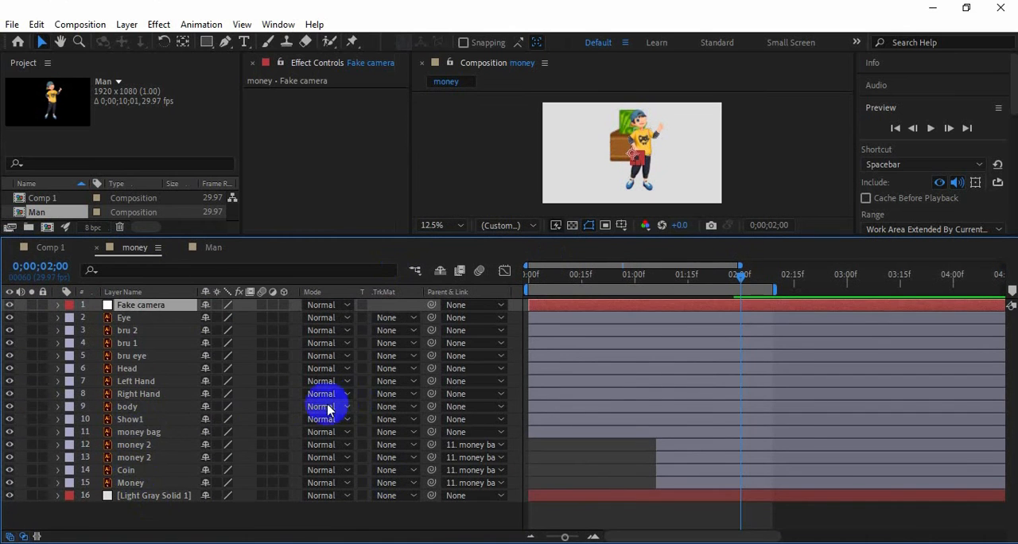
{"action": "left_click", "coordinate": [150, 438]}
{"action": "left_click_drag", "start_coordinate": [431, 432], "coordinate": [131, 304]}
Pre-compose the man's layers from Eye through Show1 and parent the resulting pre-comp to Fake camera
{"action": "left_click", "coordinate": [130, 419]}
{"action": "left_click", "coordinate": [120, 318], "text": "shift"}
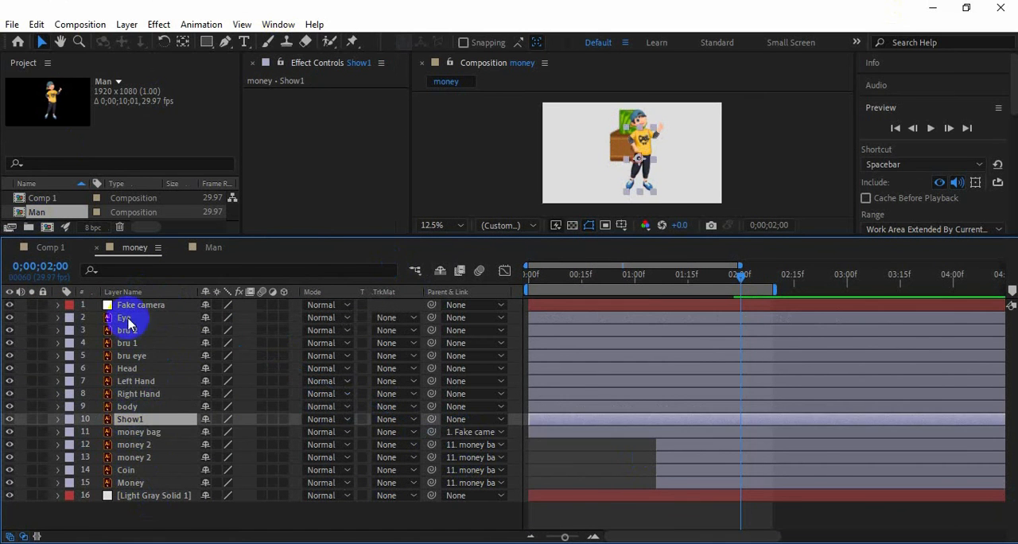
{"action": "right_click", "coordinate": [132, 327]}
{"action": "left_click", "coordinate": [189, 479]}
{"action": "key", "text": "Return"}
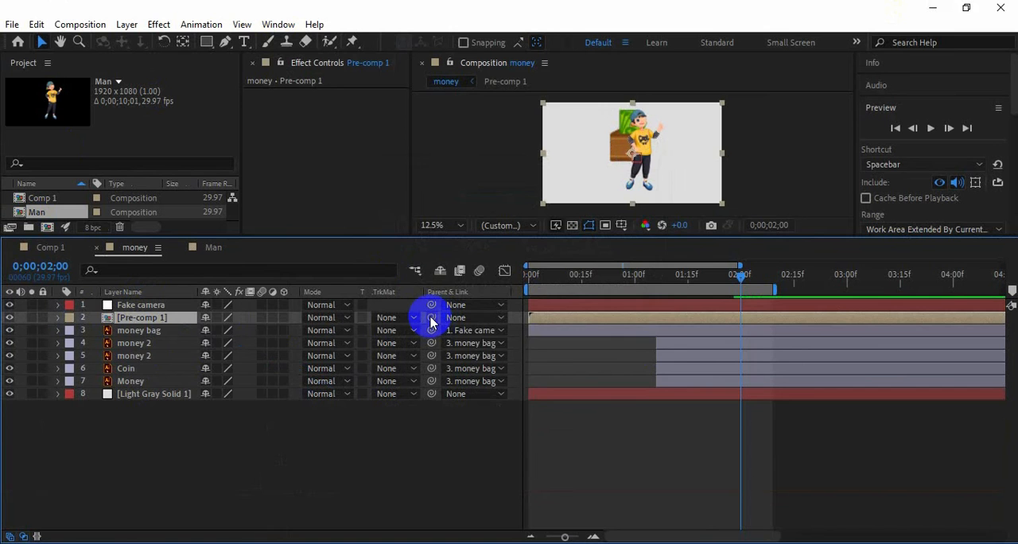
{"action": "left_click_drag", "start_coordinate": [431, 318], "coordinate": [147, 305]}
Open the man's pre-comp and delete the bru 2 eyebrow layer
{"action": "double_click", "coordinate": [148, 321]}
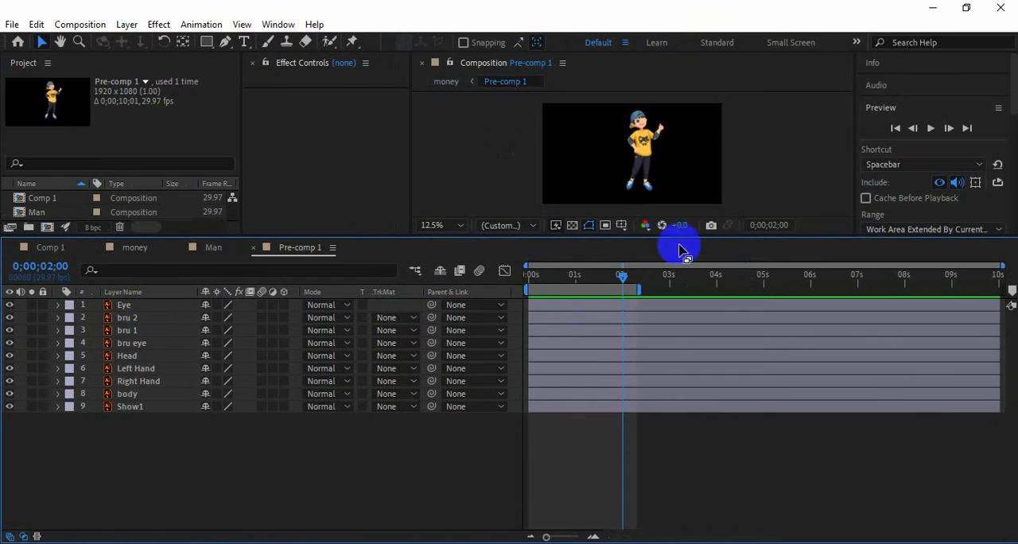
{"action": "left_click_drag", "start_coordinate": [681, 239], "coordinate": [648, 325]}
{"action": "scroll", "coordinate": [714, 189], "scroll_direction": "up", "scroll_amount": 4}
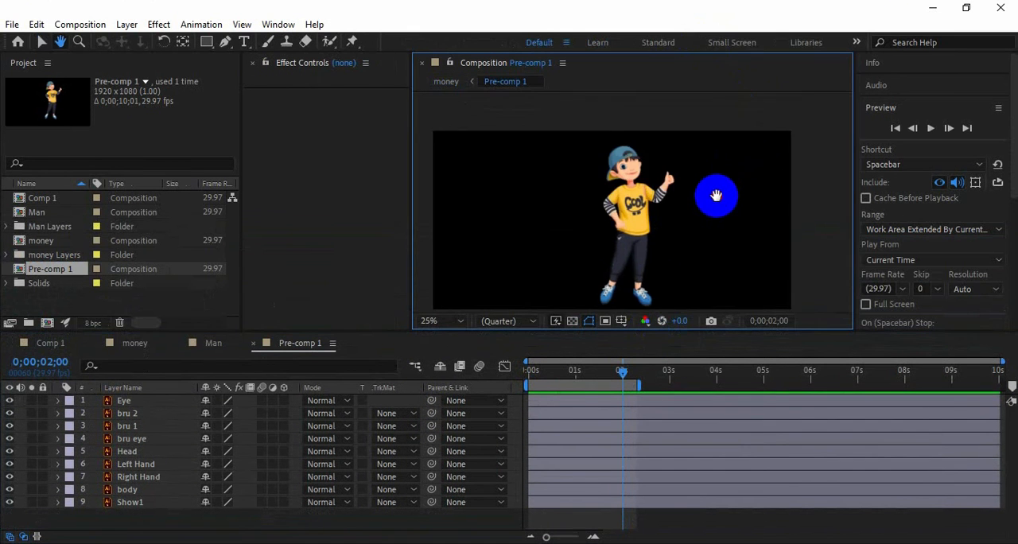
{"action": "left_click", "coordinate": [131, 439]}
{"action": "left_click", "coordinate": [123, 401]}
{"action": "left_click", "coordinate": [124, 417]}
{"action": "key", "text": "Delete"}
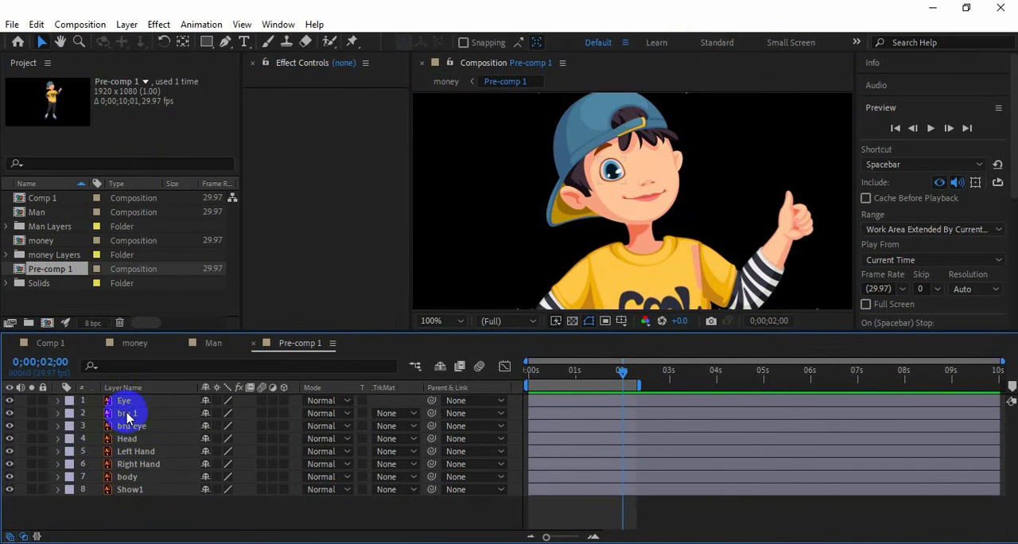
Duplicate the bru eye, bru 1 and Eye layers and place the copies over the face's empty eye position to build the second eye
{"action": "left_click", "coordinate": [136, 427]}
{"action": "key", "text": "ctrl+d"}
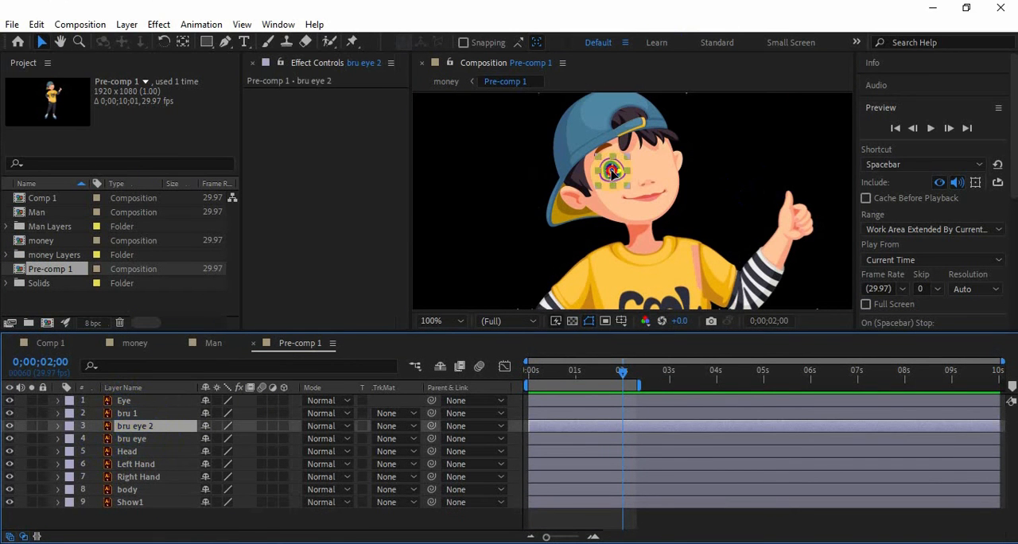
{"action": "left_click", "coordinate": [130, 416]}
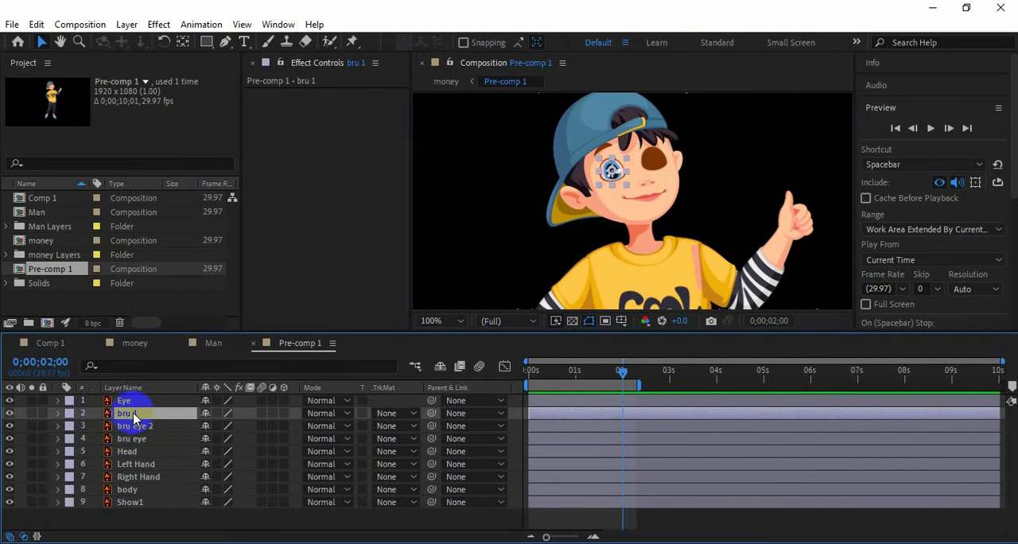
{"action": "key", "text": "ctrl+d"}
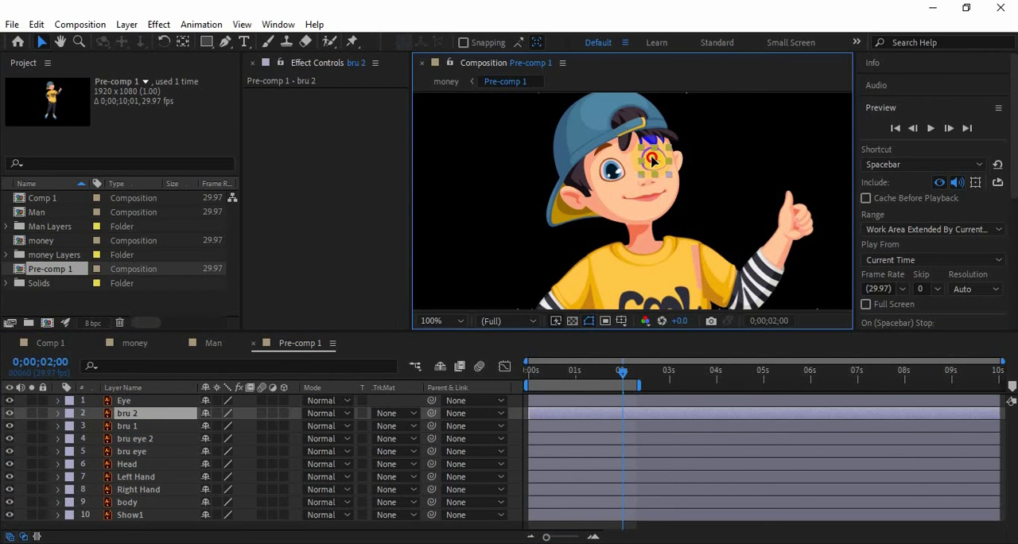
{"action": "left_click", "coordinate": [127, 400]}
{"action": "key", "text": "ctrl+d"}
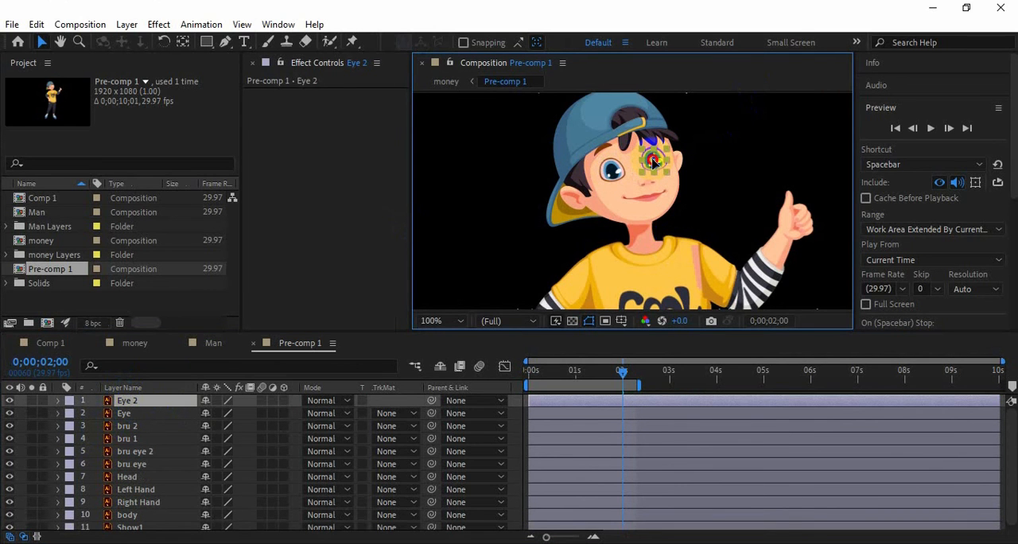
{"action": "left_click_drag", "start_coordinate": [653, 161], "coordinate": [654, 160]}
{"action": "left_click", "coordinate": [25, 405]}
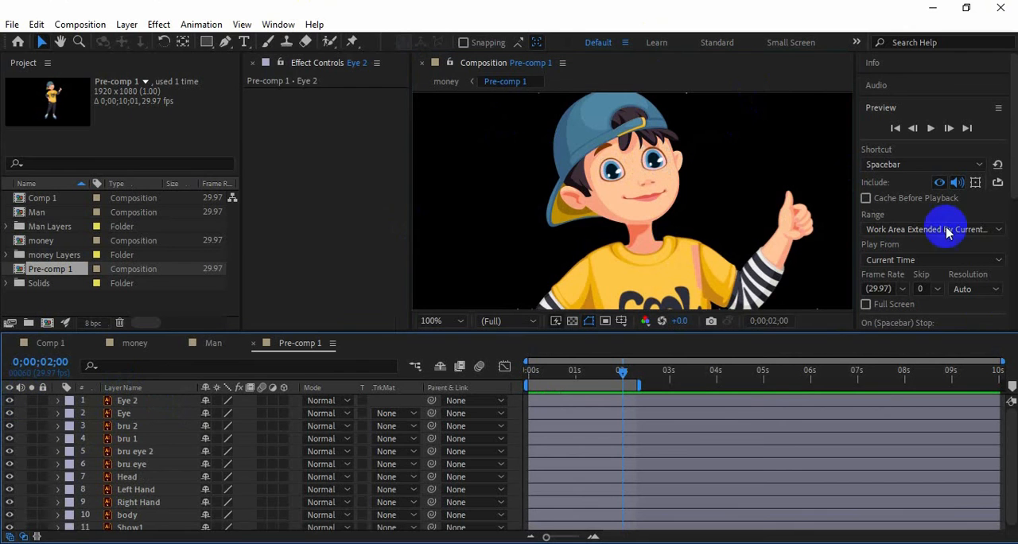
Reorder the eye layers so Eye 2, bru 2 and bru eye 2 sit together above Eye, bru 1 and bru eye
{"action": "left_click", "coordinate": [139, 464]}
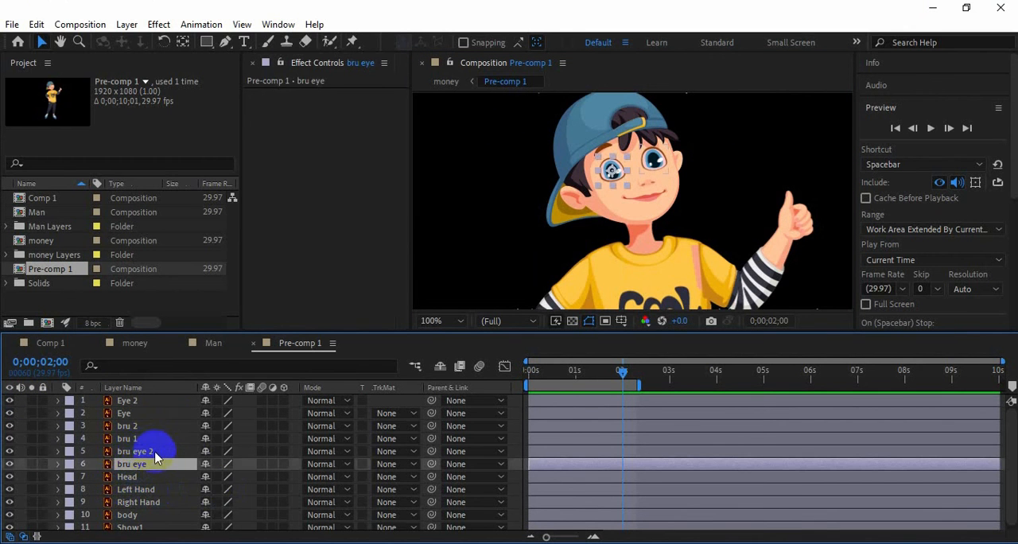
{"action": "left_click", "coordinate": [137, 451]}
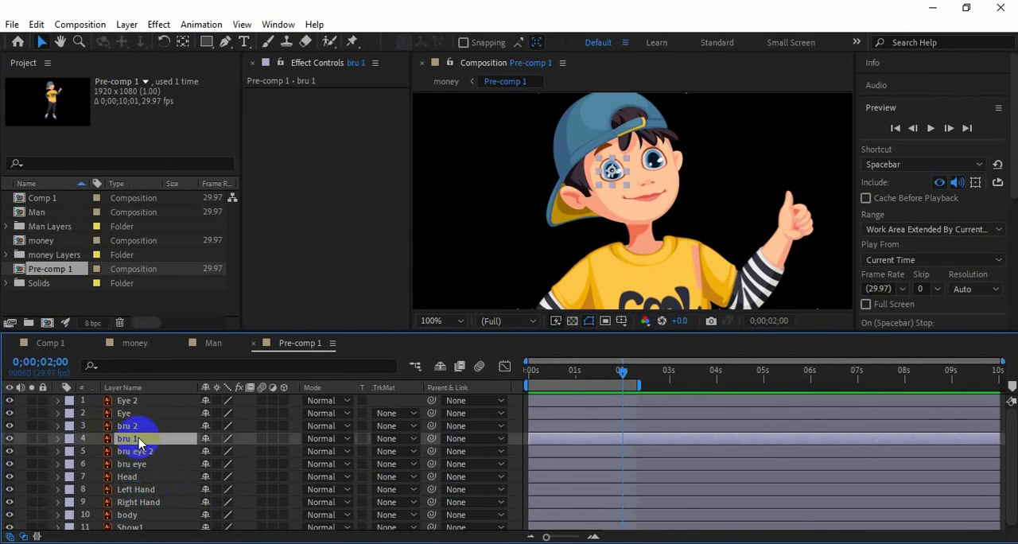
{"action": "left_click_drag", "start_coordinate": [136, 451], "coordinate": [134, 413]}
{"action": "left_click", "coordinate": [125, 427]}
{"action": "left_click", "coordinate": [124, 440]}
{"action": "left_click", "coordinate": [130, 451]}
{"action": "left_click", "coordinate": [130, 427]}
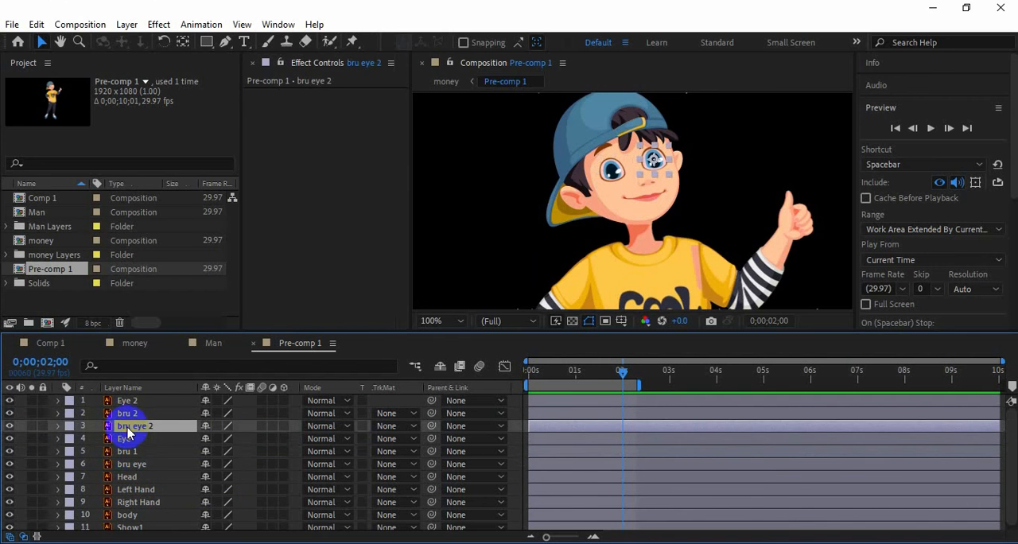
{"action": "left_click", "coordinate": [130, 414]}
{"action": "left_click", "coordinate": [129, 402]}
{"action": "left_click", "coordinate": [131, 466]}
{"action": "left_click", "coordinate": [130, 452]}
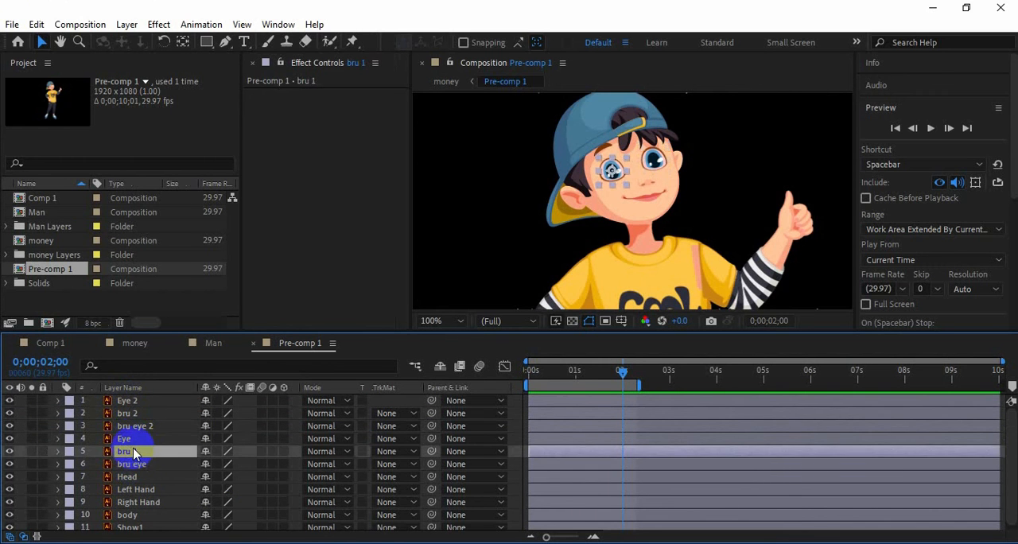
{"action": "left_click", "coordinate": [125, 439]}
Duplicate bru eye above the Eye layer, rename the copy "eye mask right" and use it as Eye's alpha matte
{"action": "left_click", "coordinate": [131, 465]}
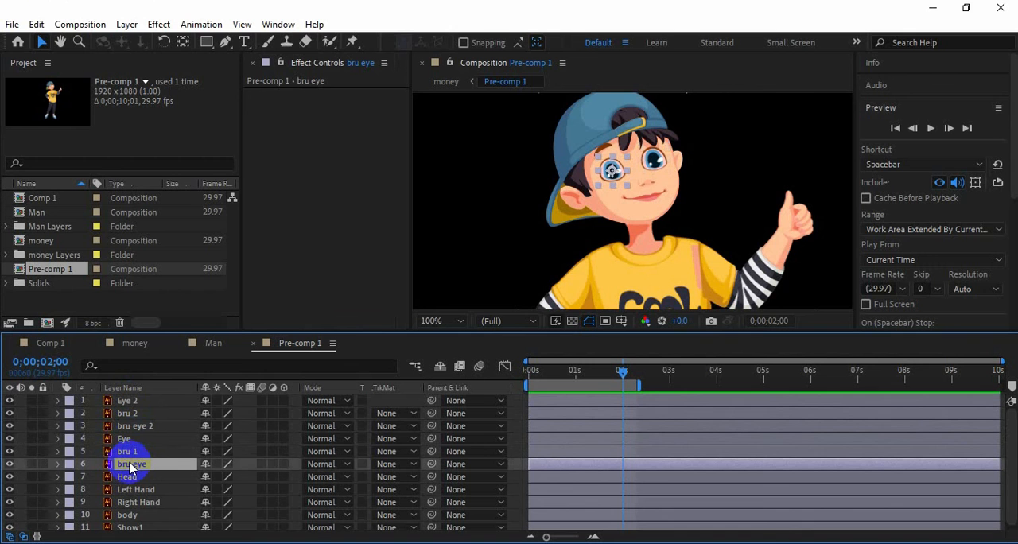
{"action": "left_click_drag", "start_coordinate": [139, 469], "coordinate": [138, 444]}
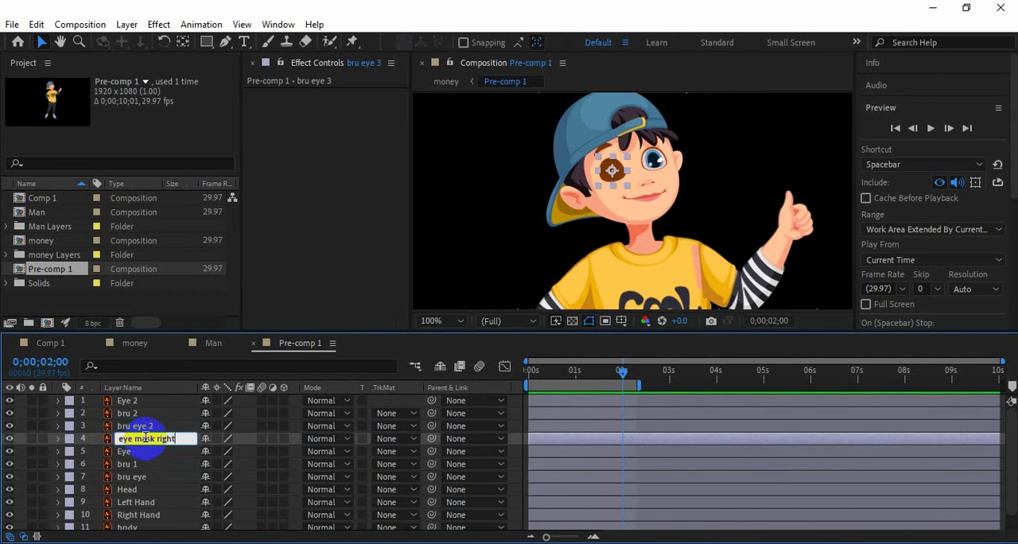
{"action": "left_click", "coordinate": [395, 452]}
{"action": "left_click", "coordinate": [445, 385]}
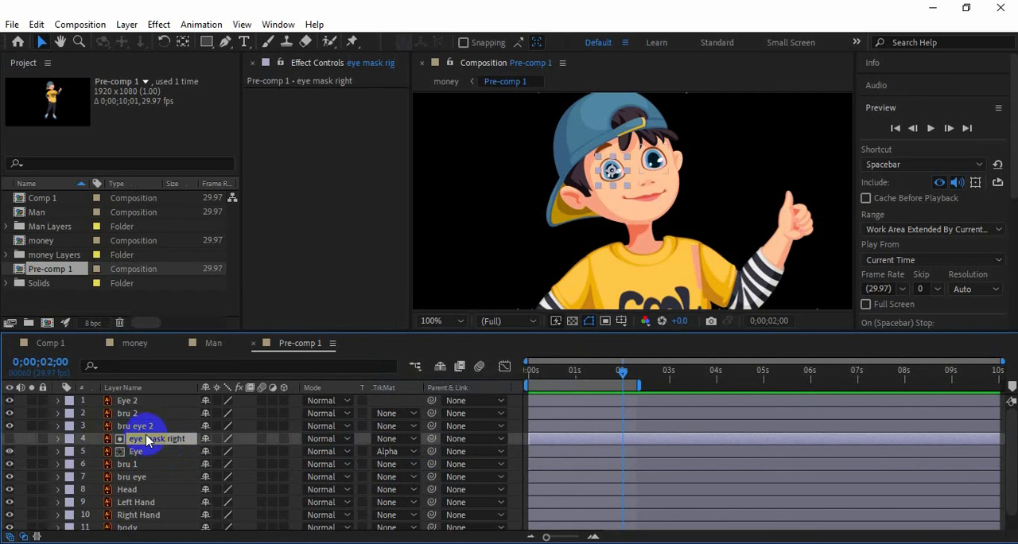
Parent the eye mask right, Eye and bru 1 layers to bru eye
{"action": "left_click", "coordinate": [148, 451], "text": "ctrl"}
{"action": "left_click", "coordinate": [154, 466], "text": "ctrl"}
{"action": "left_click_drag", "start_coordinate": [432, 464], "coordinate": [157, 485]}
{"action": "left_click", "coordinate": [119, 451]}
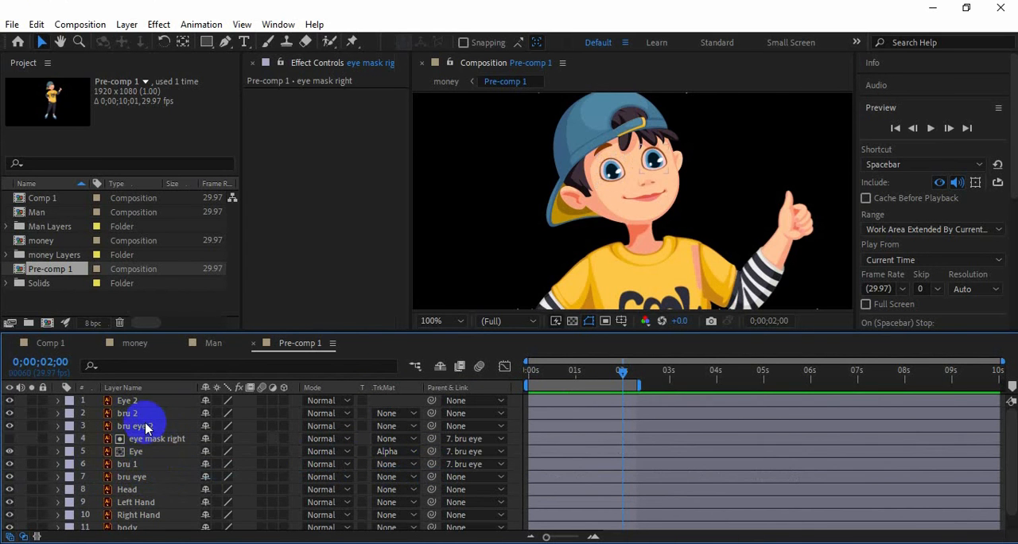
Duplicate bru eye 2, move the copy to the top of the stack and use it as Eye 2's alpha matte
{"action": "left_click", "coordinate": [137, 425]}
{"action": "key", "text": "ctrl+d"}
{"action": "left_click_drag", "start_coordinate": [140, 428], "coordinate": [149, 397]}
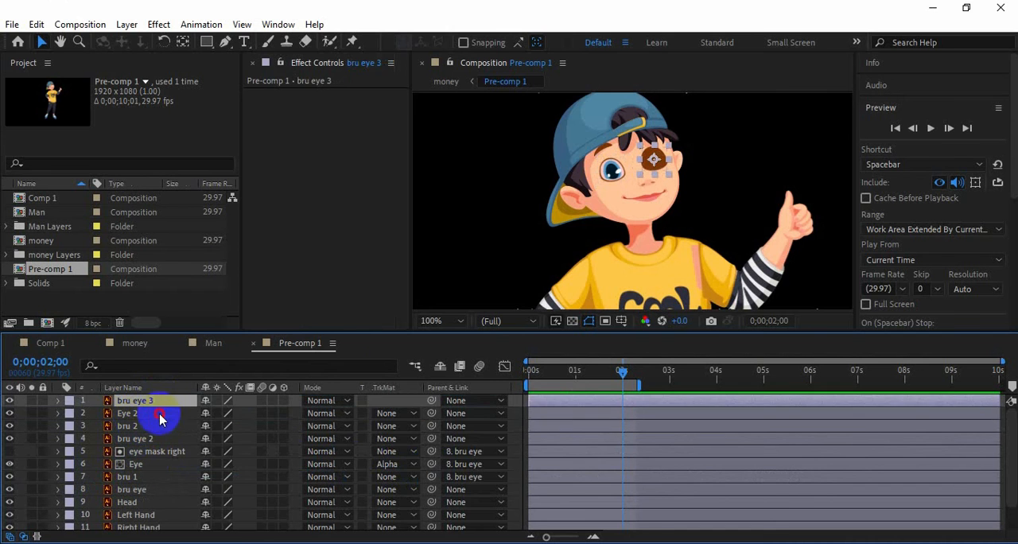
{"action": "left_click", "coordinate": [160, 414]}
{"action": "left_click", "coordinate": [398, 413]}
{"action": "left_click", "coordinate": [445, 452]}
Parent the bru eye 3, Eye 2 and bru 2 layers to bru eye 2
{"action": "left_click", "coordinate": [136, 400], "text": "ctrl"}
{"action": "left_click", "coordinate": [128, 425], "text": "ctrl"}
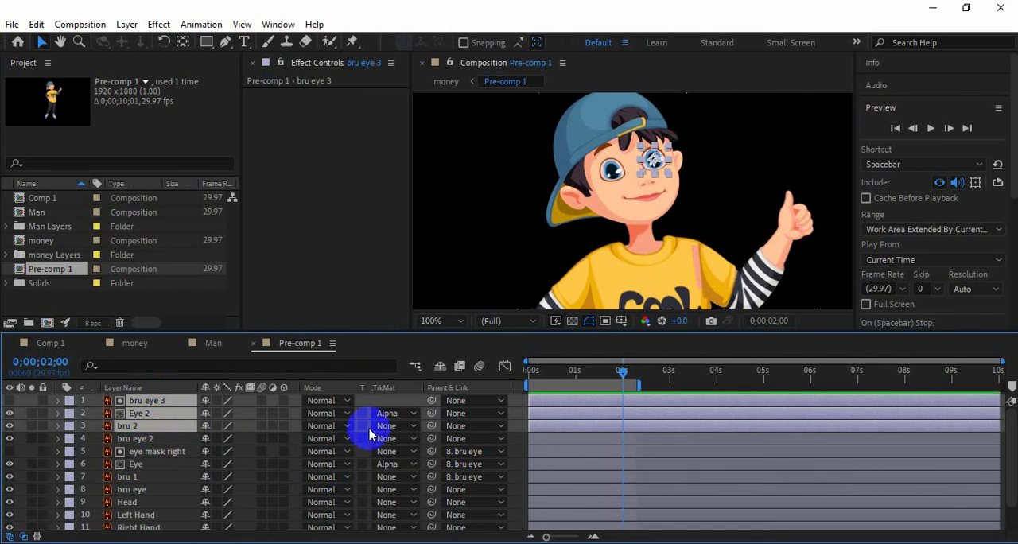
{"action": "left_click_drag", "start_coordinate": [432, 425], "coordinate": [157, 445]}
Display the pre-comp's layers by source name and extend its work area to about 3.5 seconds
{"action": "key", "text": "Home"}
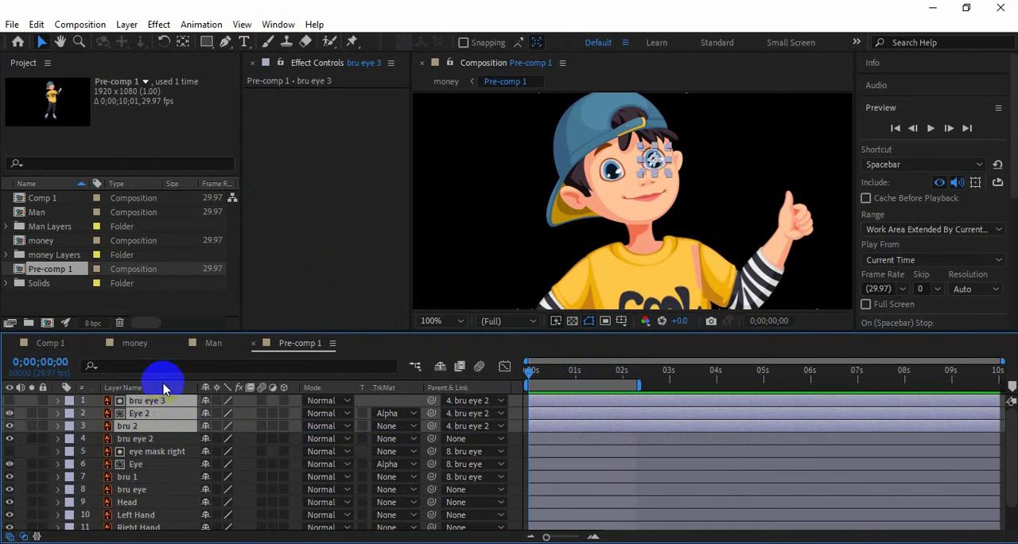
{"action": "left_click", "coordinate": [163, 388]}
{"action": "left_click", "coordinate": [25, 426]}
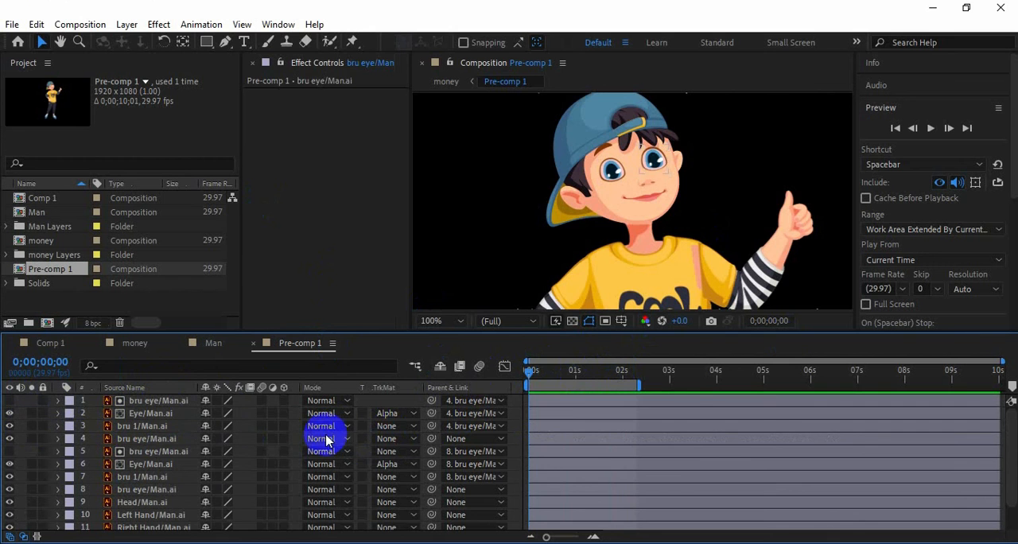
{"action": "left_click_drag", "start_coordinate": [639, 386], "coordinate": [699, 385]}
Mirror the man's pre-comp horizontally in the money composition using its Scale property
{"action": "left_click", "coordinate": [210, 344]}
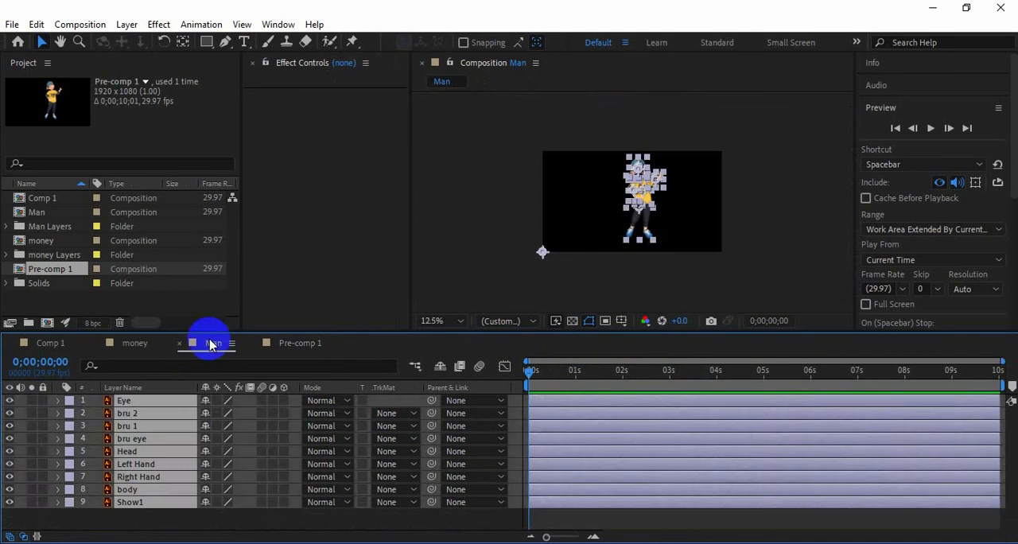
{"action": "left_click", "coordinate": [131, 344]}
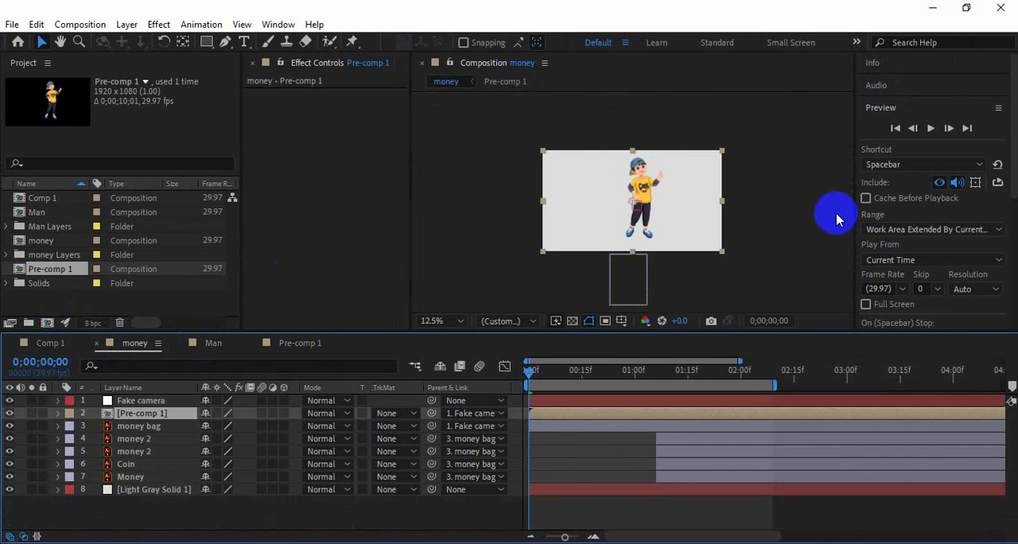
{"action": "key", "text": "s"}
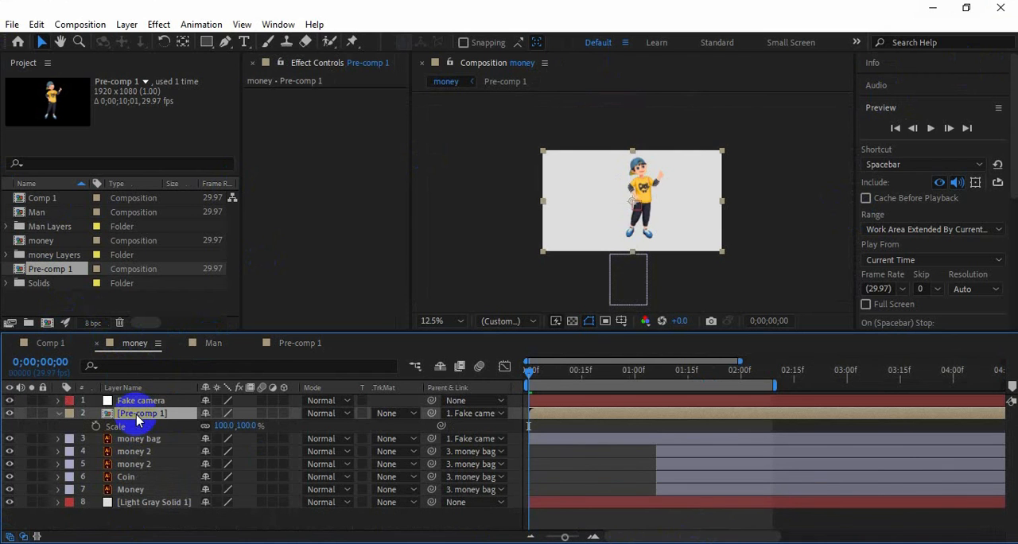
{"action": "left_click_drag", "start_coordinate": [223, 424], "coordinate": [95, 422]}
Close the Man composition, fit Pre-comp 1 in the viewer and widen the composition view
{"action": "left_click", "coordinate": [296, 344]}
{"action": "left_click", "coordinate": [211, 350]}
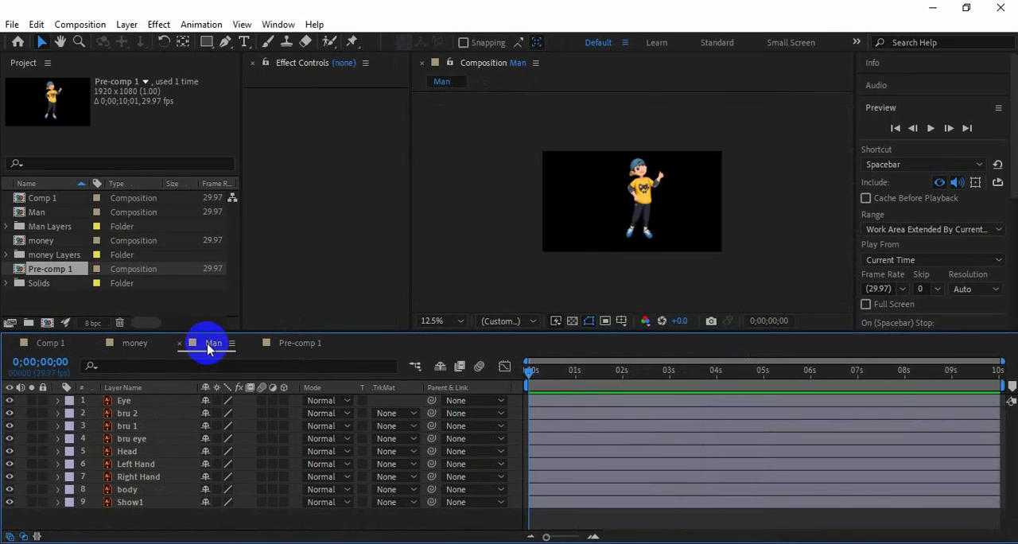
{"action": "left_click", "coordinate": [136, 344]}
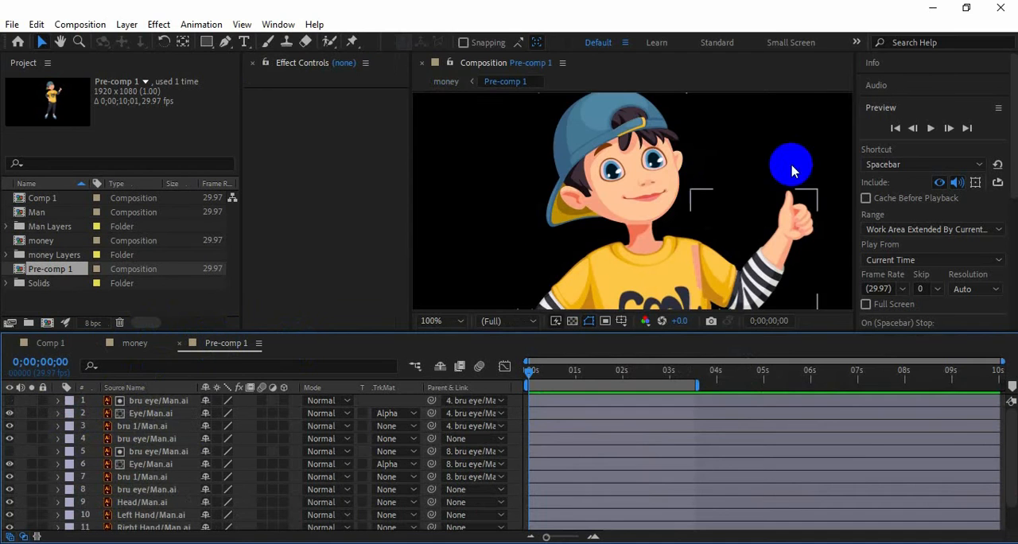
{"action": "left_click", "coordinate": [442, 322]}
{"action": "left_click", "coordinate": [454, 67]}
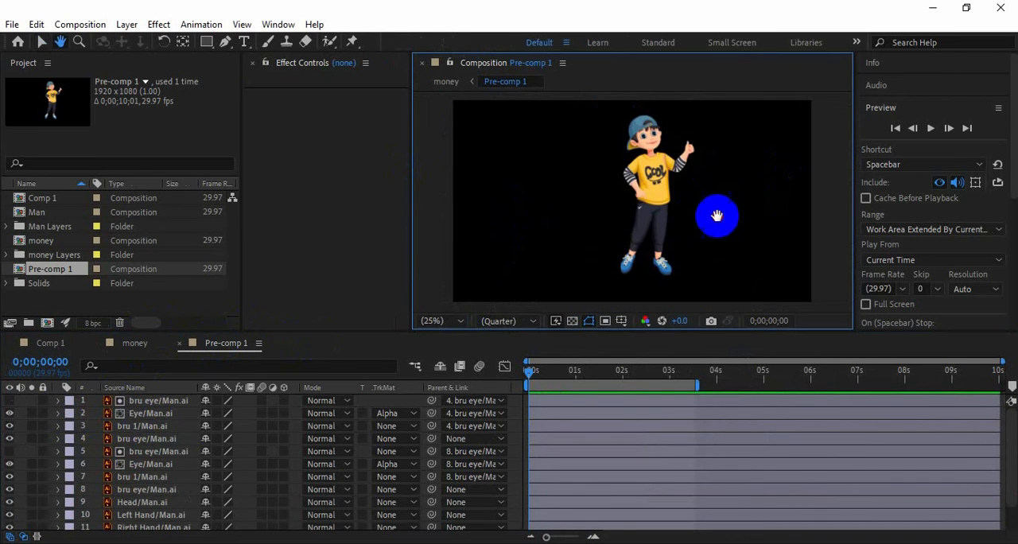
{"action": "left_click_drag", "start_coordinate": [412, 254], "coordinate": [270, 253]}
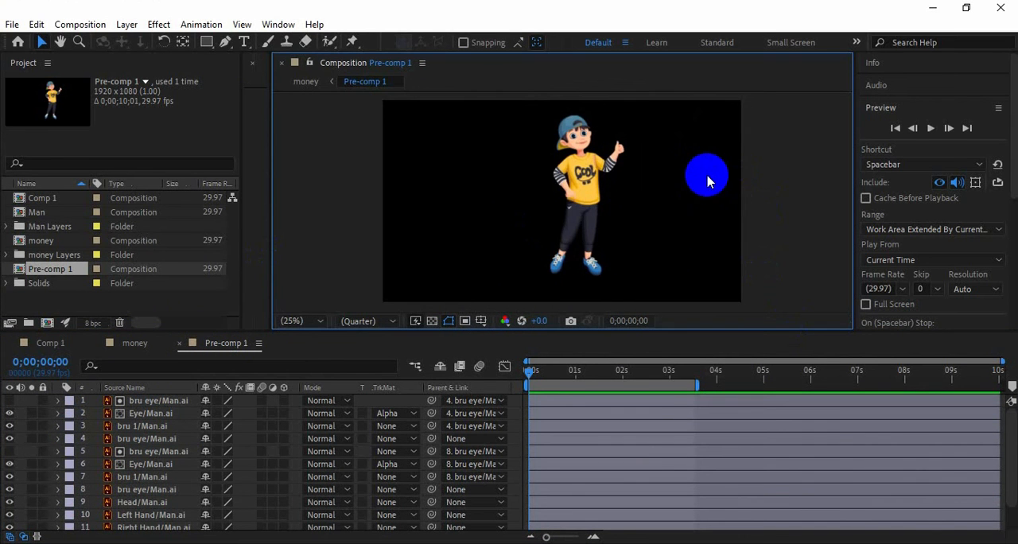
Reveal Fake camera's Position in the money composition and set the man's pre-comp parent to None
{"action": "left_click", "coordinate": [132, 343]}
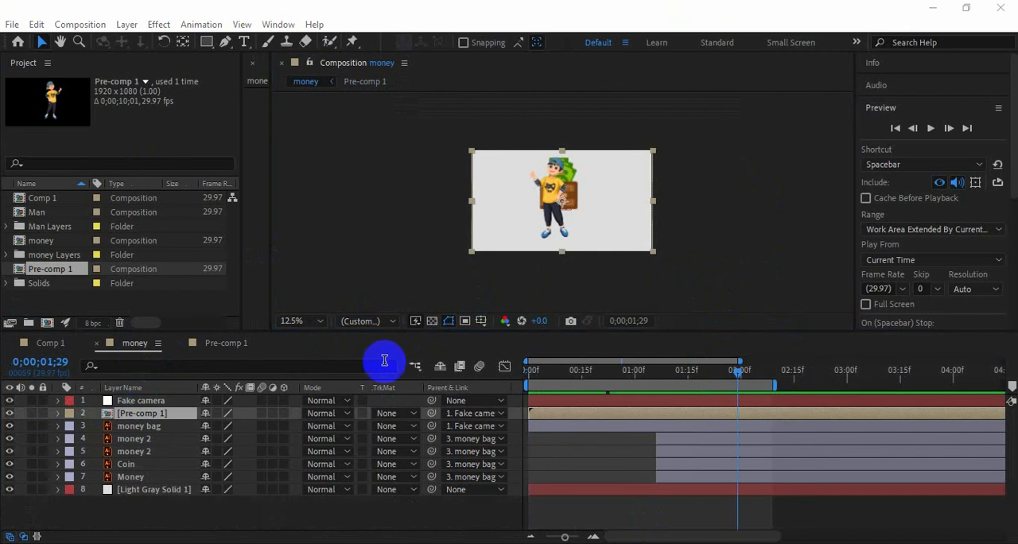
{"action": "left_click", "coordinate": [147, 402]}
{"action": "key", "text": "p"}
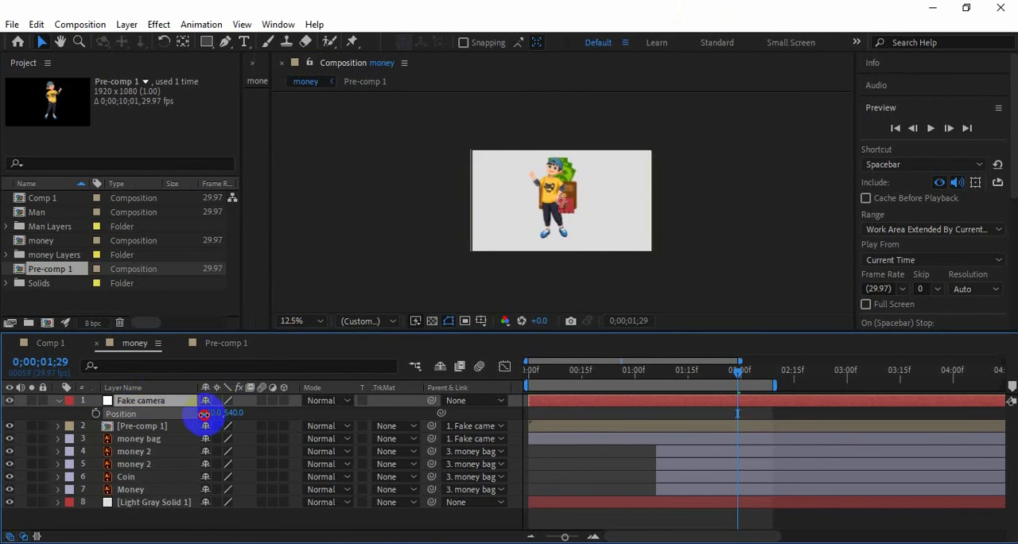
{"action": "left_click", "coordinate": [487, 427]}
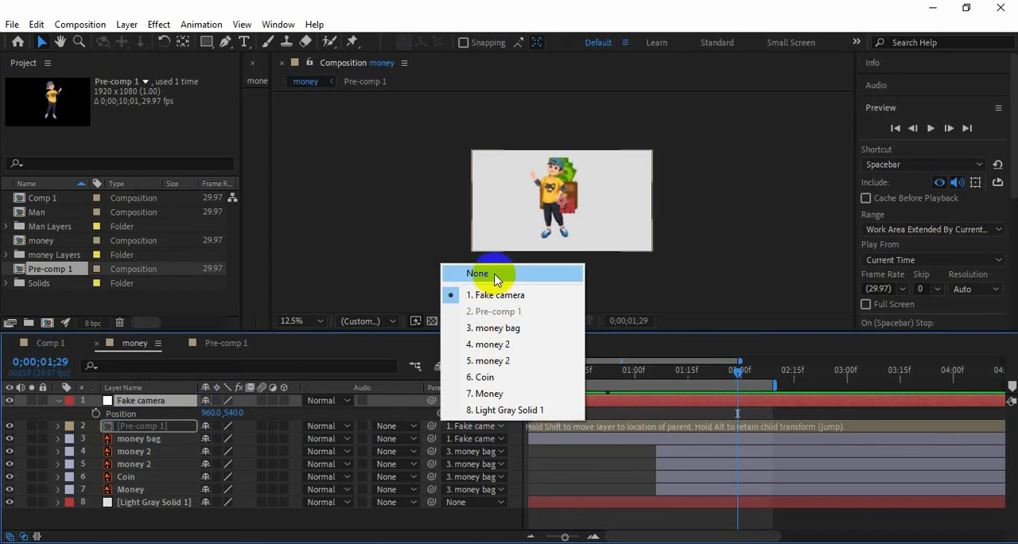
{"action": "left_click", "coordinate": [488, 272]}
{"action": "left_click", "coordinate": [554, 206]}
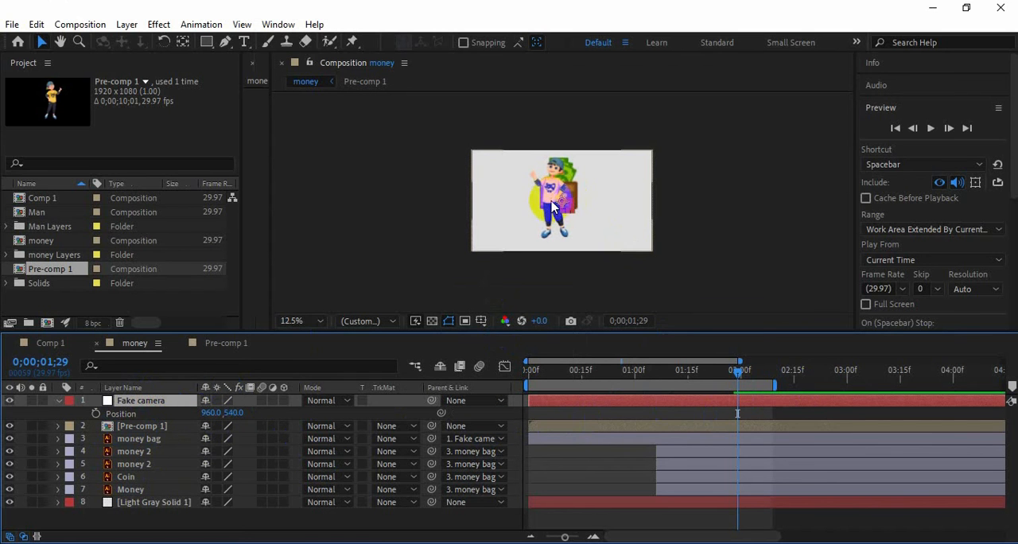
Shift the man's pre-comp horizontally to just beyond the frame's right edge and parent it to Fake camera
{"action": "left_click", "coordinate": [133, 426]}
{"action": "key", "text": "p"}
{"action": "left_click_drag", "start_coordinate": [209, 439], "coordinate": [148, 400]}
{"action": "left_click", "coordinate": [58, 425]}
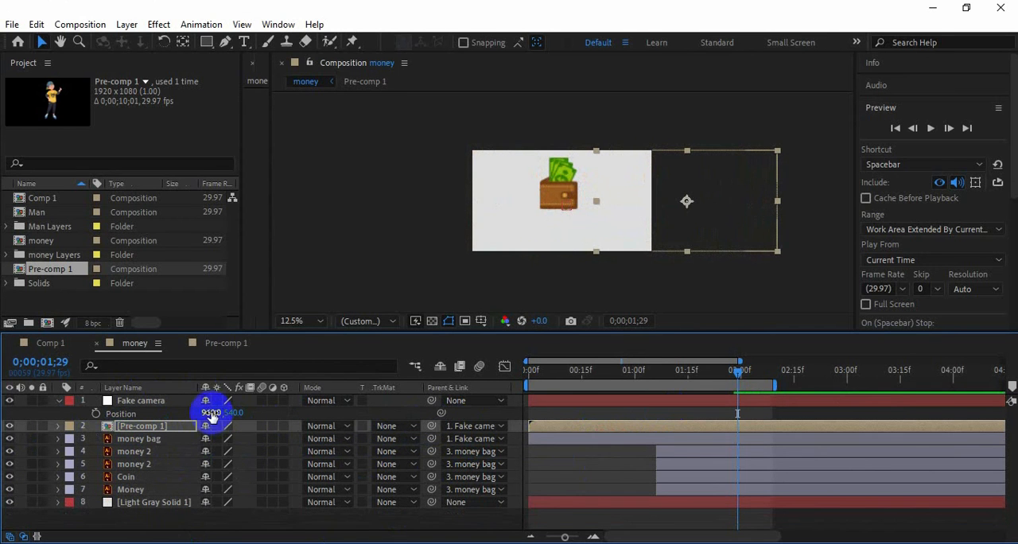
Keyframe Fake camera's position at 960, 540 on 0;00;01;28 and -248, 540 on 0;00;02;06, extend the work area, and preview the move
{"action": "left_click_drag", "start_coordinate": [740, 372], "coordinate": [732, 379]}
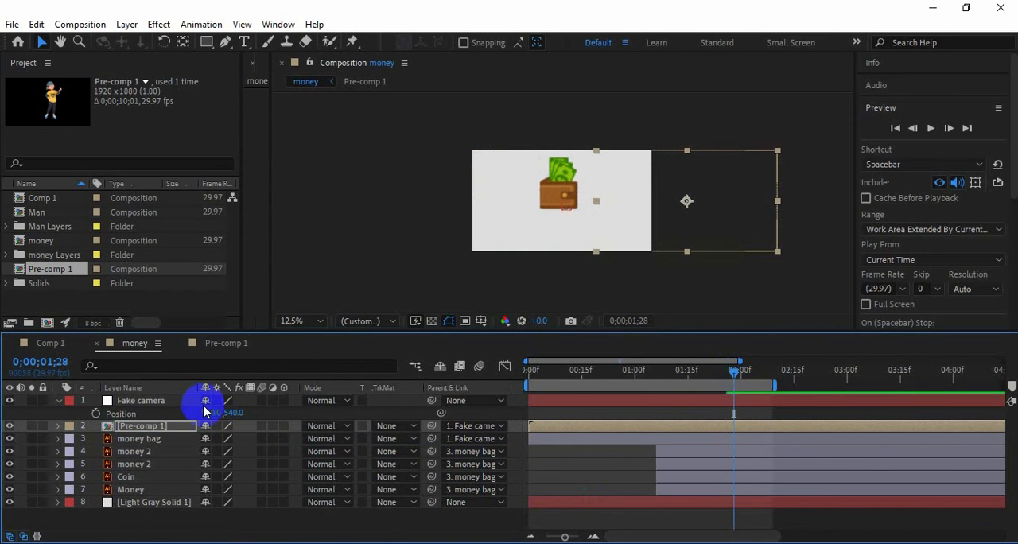
{"action": "left_click", "coordinate": [95, 413]}
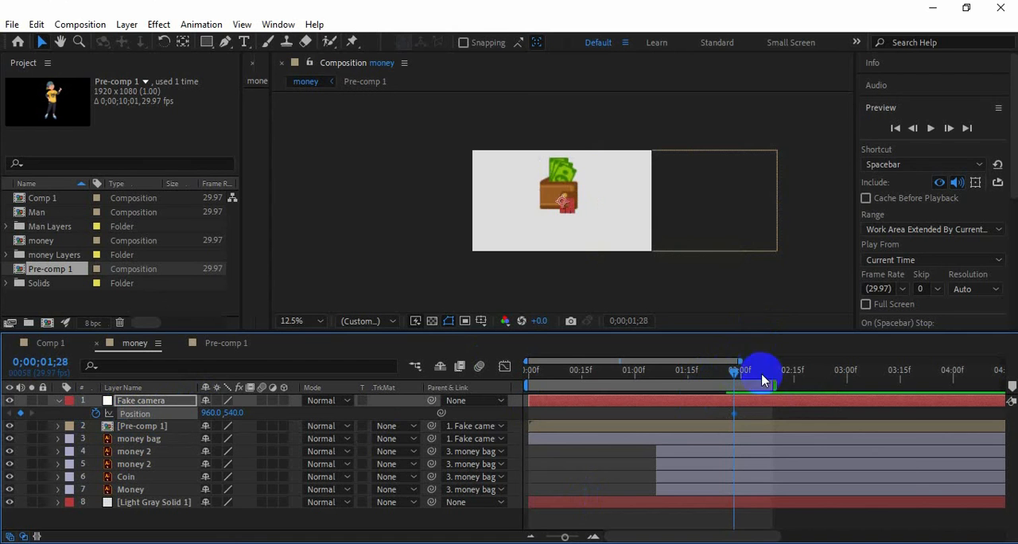
{"action": "left_click_drag", "start_coordinate": [775, 385], "coordinate": [912, 385]}
{"action": "left_click_drag", "start_coordinate": [762, 372], "coordinate": [763, 373]}
{"action": "left_click_drag", "start_coordinate": [565, 204], "coordinate": [449, 205]}
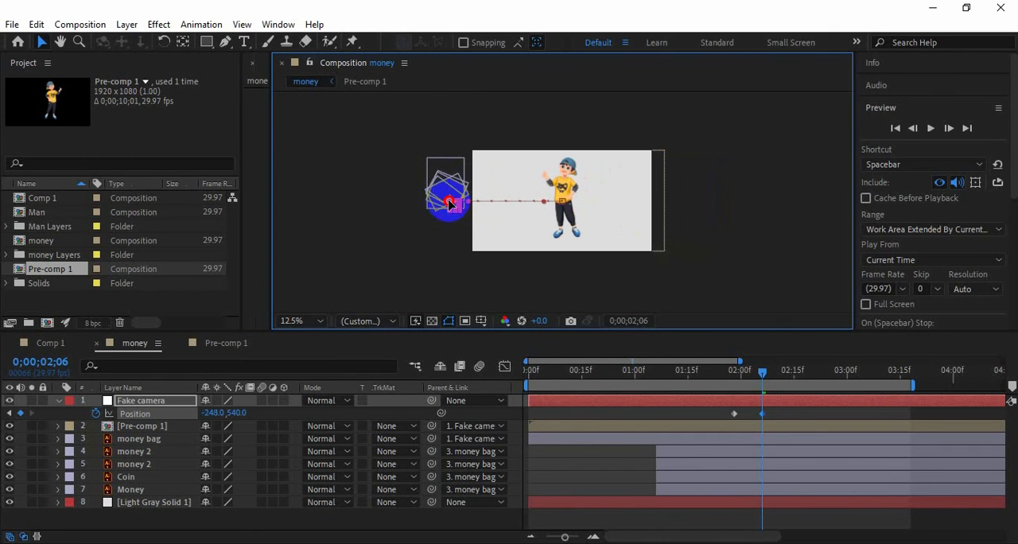
{"action": "left_click_drag", "start_coordinate": [763, 372], "coordinate": [510, 388]}
{"action": "left_click", "coordinate": [931, 128]}
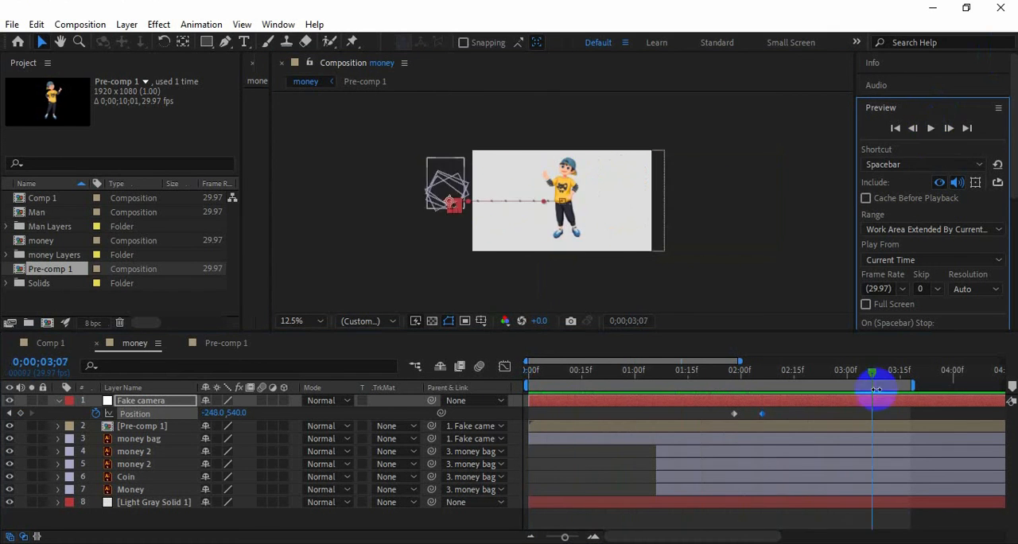
Add a 100% scale keyframe to Fake camera at 0;00;02;02, midway through its position move
{"action": "left_click_drag", "start_coordinate": [876, 390], "coordinate": [748, 387]}
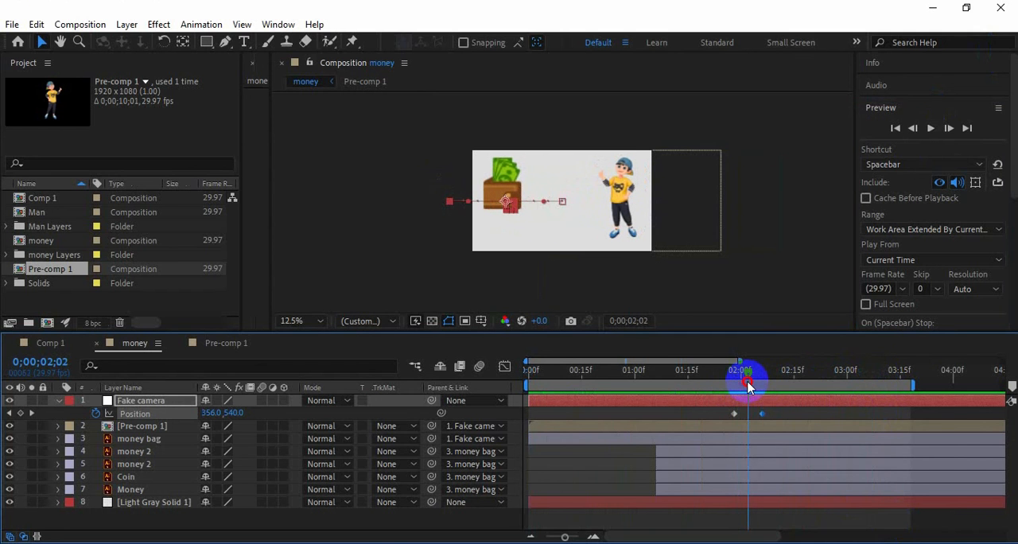
{"action": "key", "text": "shift+s"}
{"action": "left_click", "coordinate": [95, 426]}
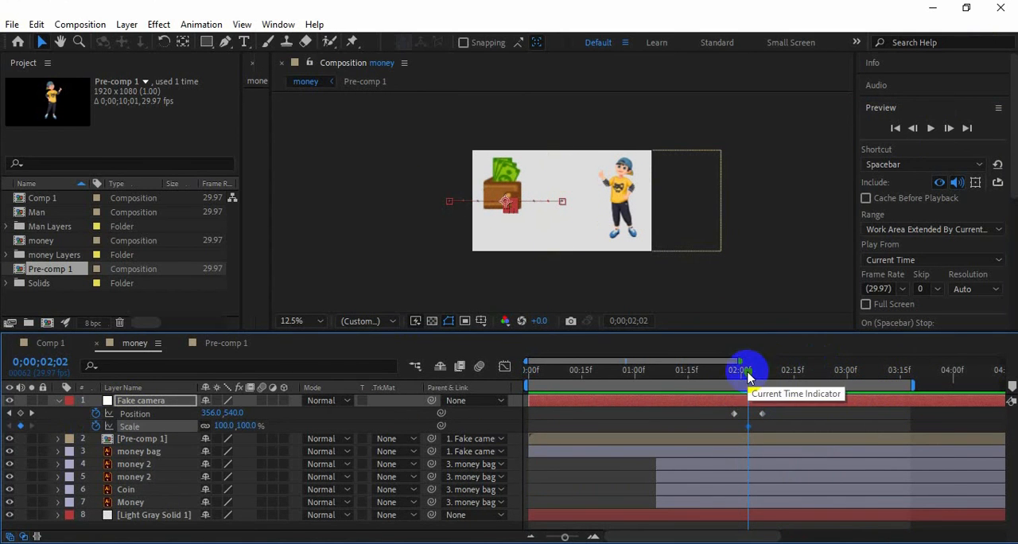
Undo Fake camera's scale keyframe, then keyframe the money bag's scale at 153% on 0;00;01;28 and 236% on 0;00;02;02
{"action": "key", "text": "ctrl+z"}
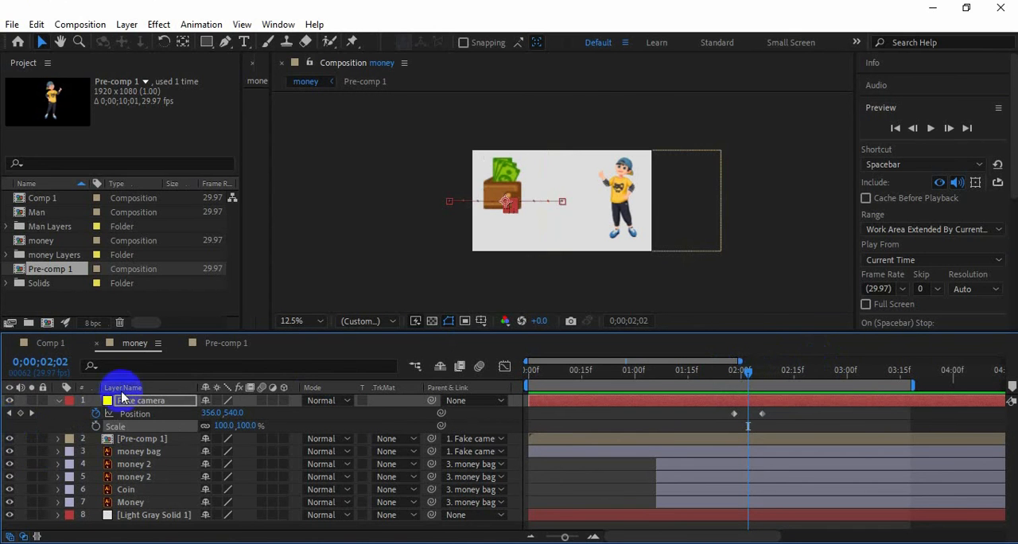
{"action": "left_click", "coordinate": [127, 452]}
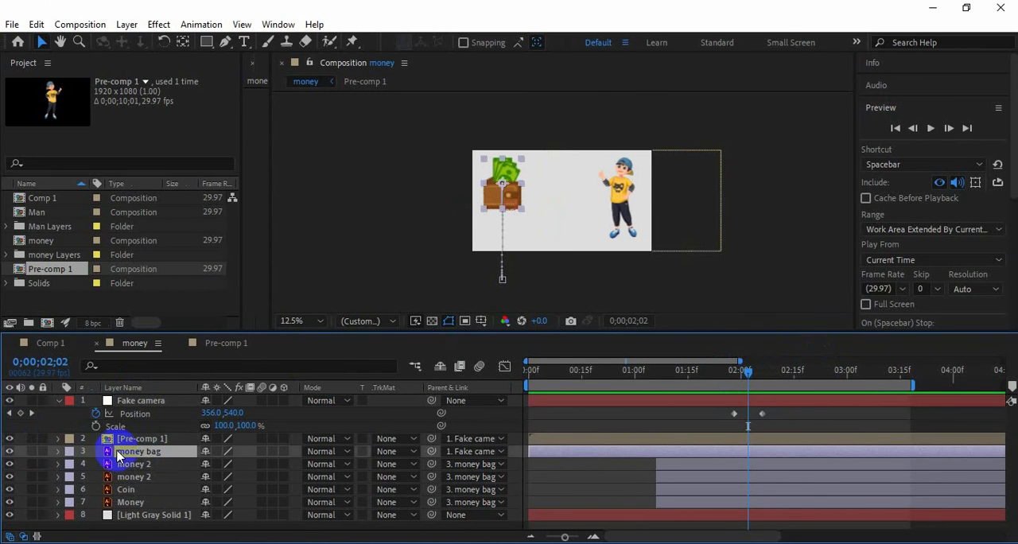
{"action": "key", "text": "s"}
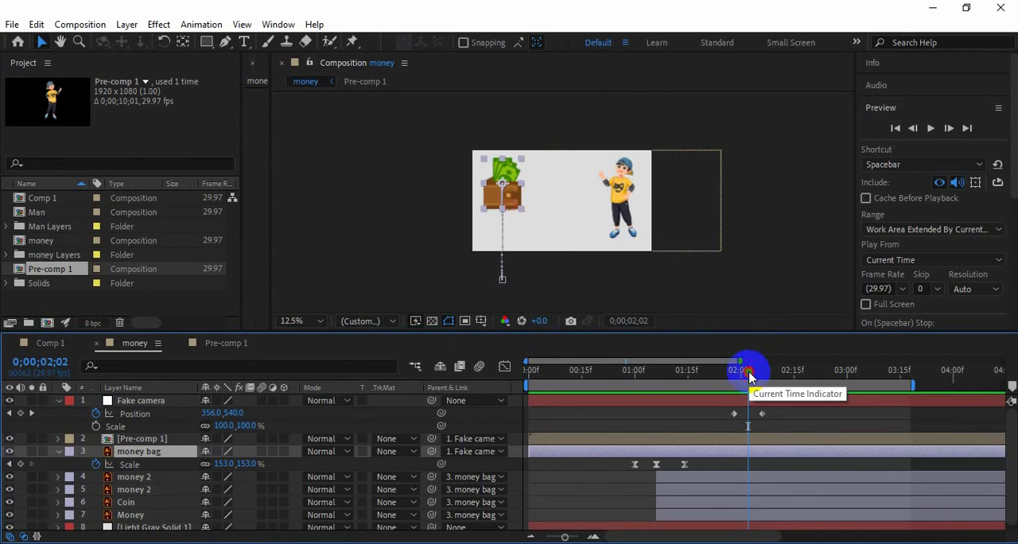
{"action": "mouse_move", "coordinate": [748, 371]}
{"action": "left_mouse_down"}
{"action": "mouse_move", "coordinate": [733, 372]}
{"action": "mouse_move", "coordinate": [748, 371]}
{"action": "left_mouse_up"}
{"action": "left_click", "coordinate": [22, 464]}
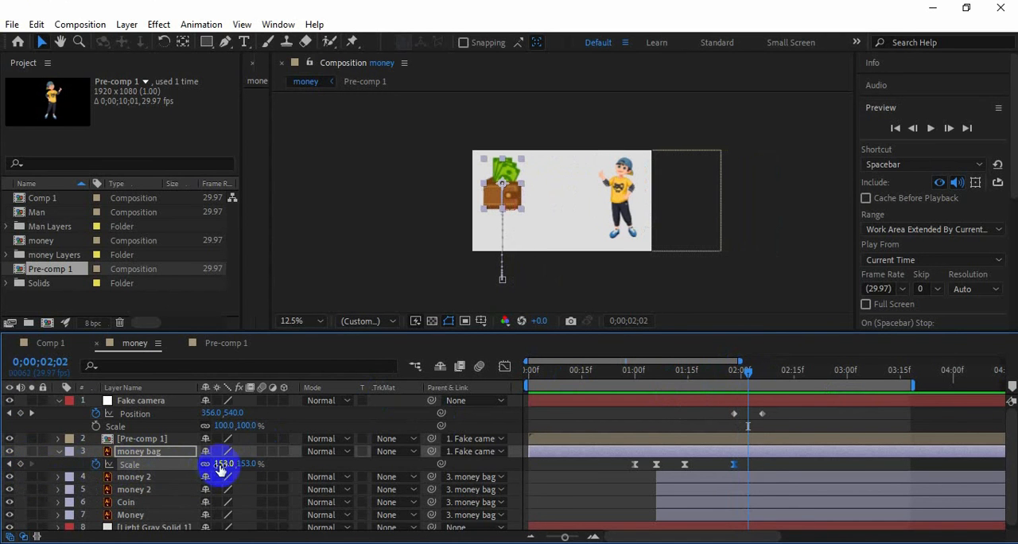
{"action": "left_click_drag", "start_coordinate": [220, 466], "coordinate": [228, 465]}
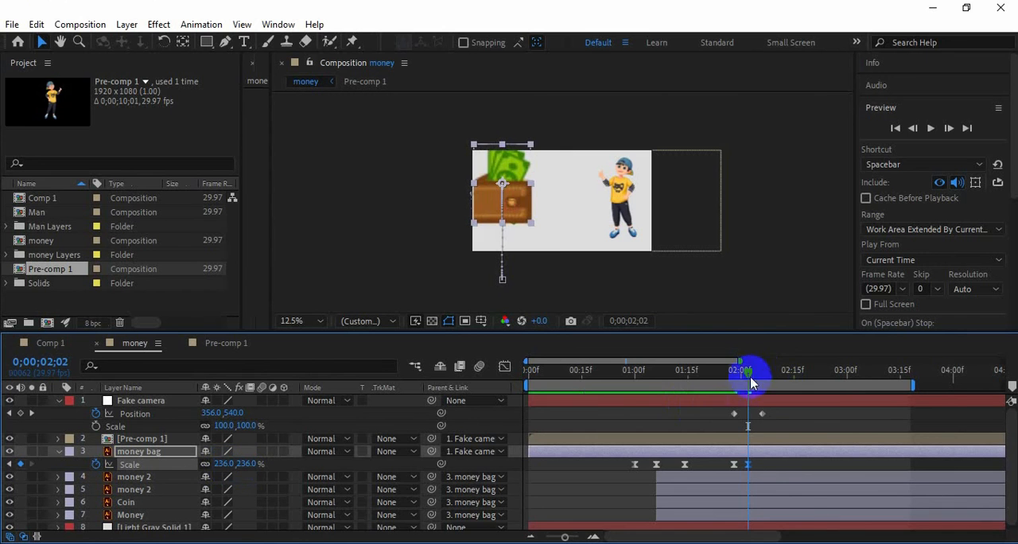
Set Fake camera's ending position to -330, 540 at 0;00;02;07
{"action": "mouse_move", "coordinate": [748, 370]}
{"action": "left_mouse_down"}
{"action": "mouse_move", "coordinate": [716, 368]}
{"action": "mouse_move", "coordinate": [767, 378]}
{"action": "mouse_move", "coordinate": [598, 377]}
{"action": "mouse_move", "coordinate": [766, 377]}
{"action": "left_mouse_up"}
{"action": "left_click", "coordinate": [766, 414]}
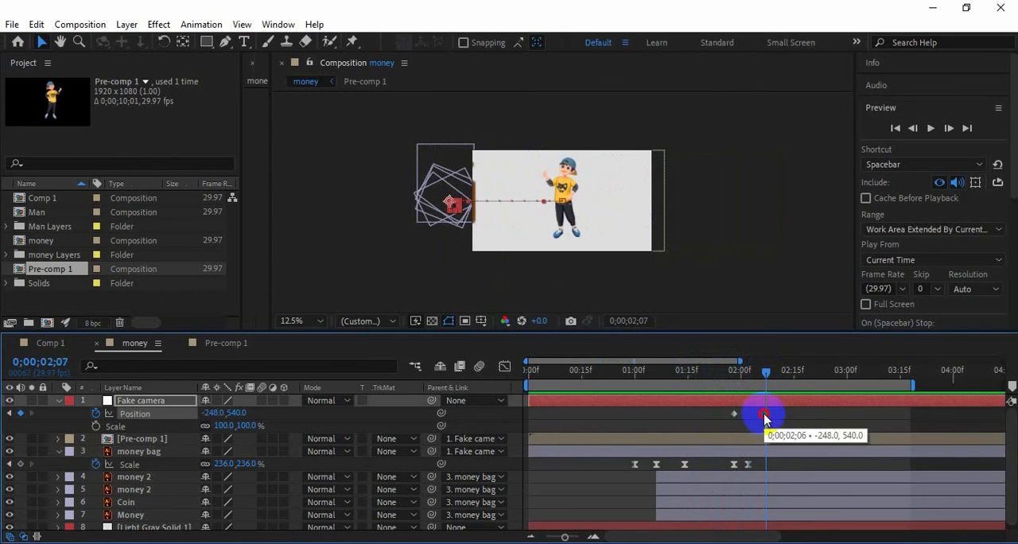
{"action": "left_click", "coordinate": [217, 414]}
{"action": "left_click_drag", "start_coordinate": [213, 414], "coordinate": [550, 318]}
Apply Easy Ease to Fake camera's position keyframes and collapse the layer's properties
{"action": "left_click", "coordinate": [770, 414]}
{"action": "right_click", "coordinate": [771, 415]}
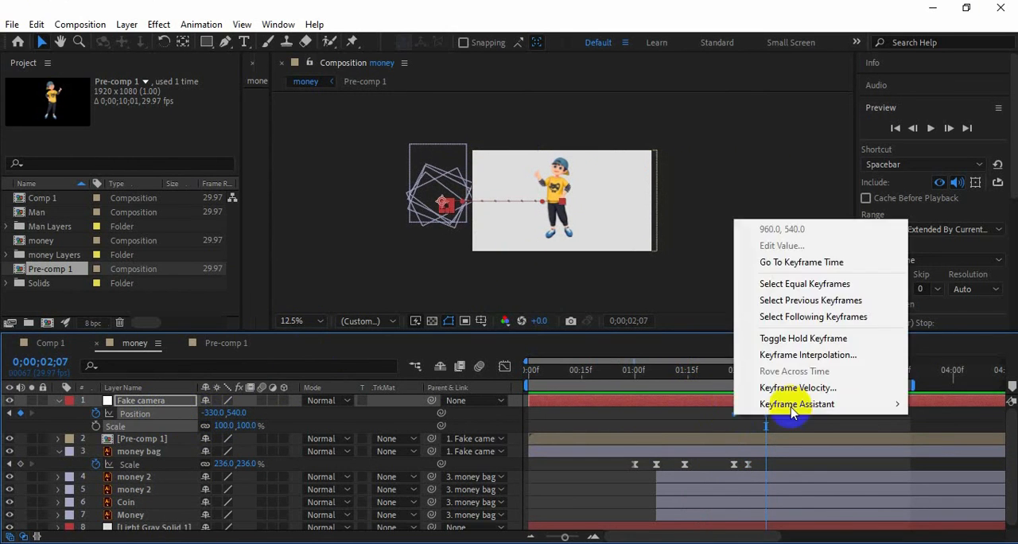
{"action": "mouse_move", "coordinate": [819, 403]}
{"action": "left_click", "coordinate": [509, 448]}
{"action": "left_click", "coordinate": [58, 401]}
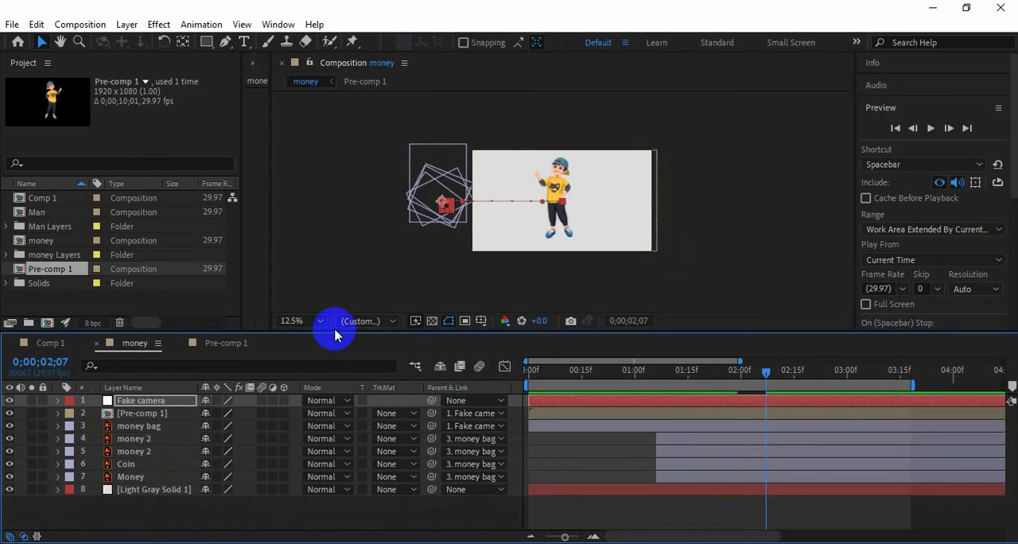
Fit the money composition in the viewer and preview the wallet-to-man transition from the start
{"action": "left_click", "coordinate": [315, 322]}
{"action": "left_click", "coordinate": [317, 273]}
{"action": "left_click_drag", "start_coordinate": [766, 371], "coordinate": [525, 372]}
{"action": "left_click", "coordinate": [929, 132]}
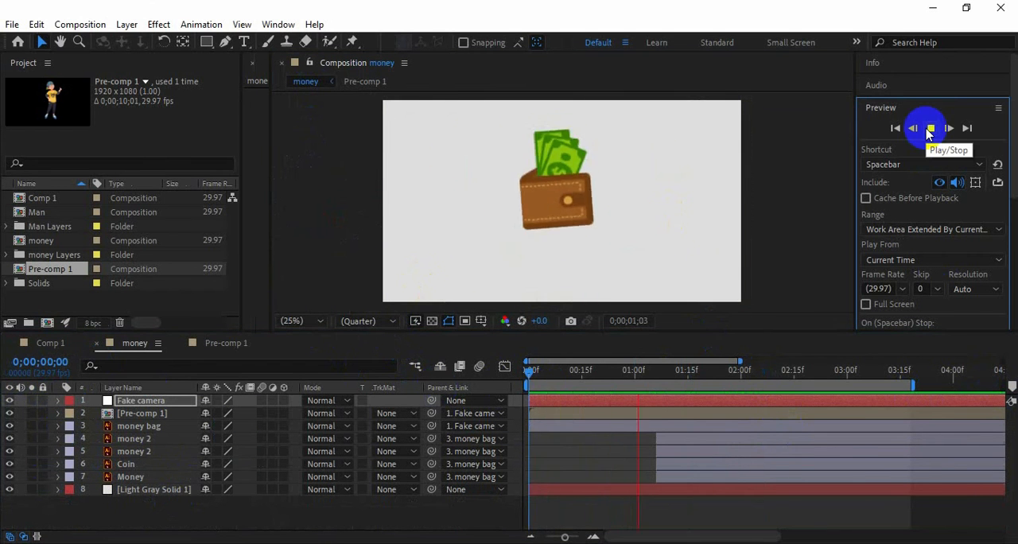
Slow Fake camera's move by shifting its ending position keyframe to 0;00;02;21, and preview the transition
{"action": "left_click_drag", "start_coordinate": [855, 372], "coordinate": [766, 371]}
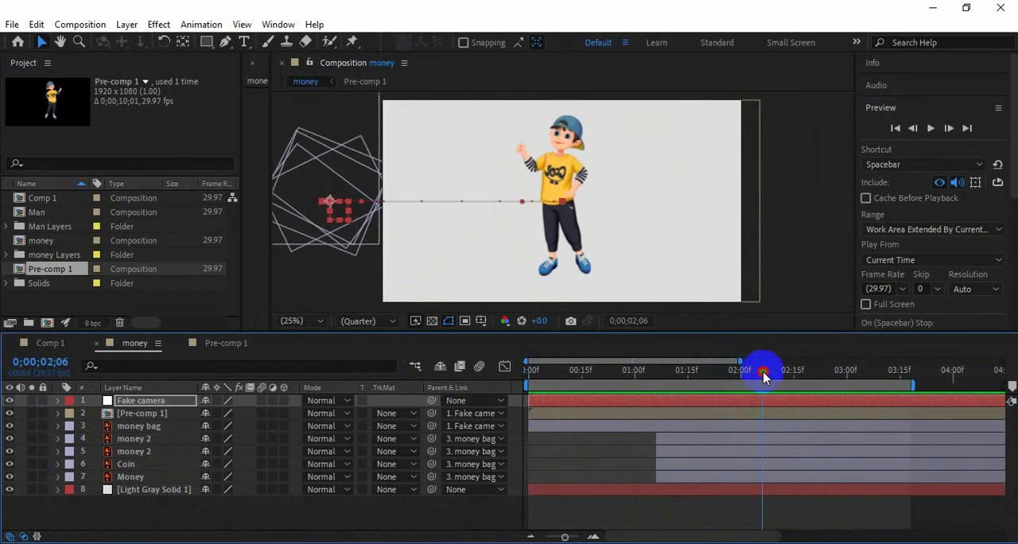
{"action": "left_click", "coordinate": [58, 401]}
{"action": "left_click_drag", "start_coordinate": [755, 422], "coordinate": [755, 422]}
{"action": "left_click_drag", "start_coordinate": [767, 415], "coordinate": [829, 415]}
{"action": "left_click_drag", "start_coordinate": [767, 373], "coordinate": [678, 379]}
{"action": "left_click", "coordinate": [929, 130]}
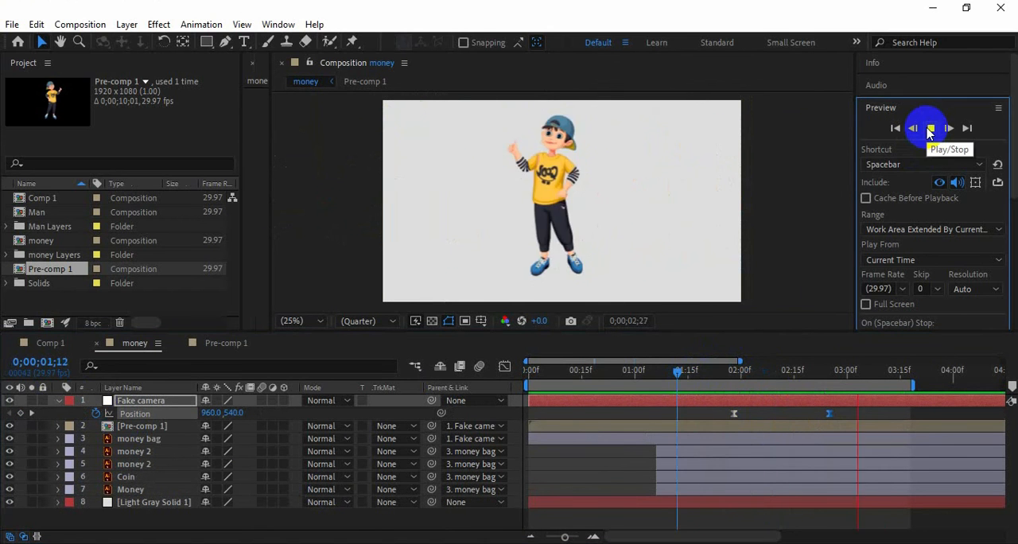
{"action": "left_click_drag", "start_coordinate": [533, 373], "coordinate": [818, 414]}
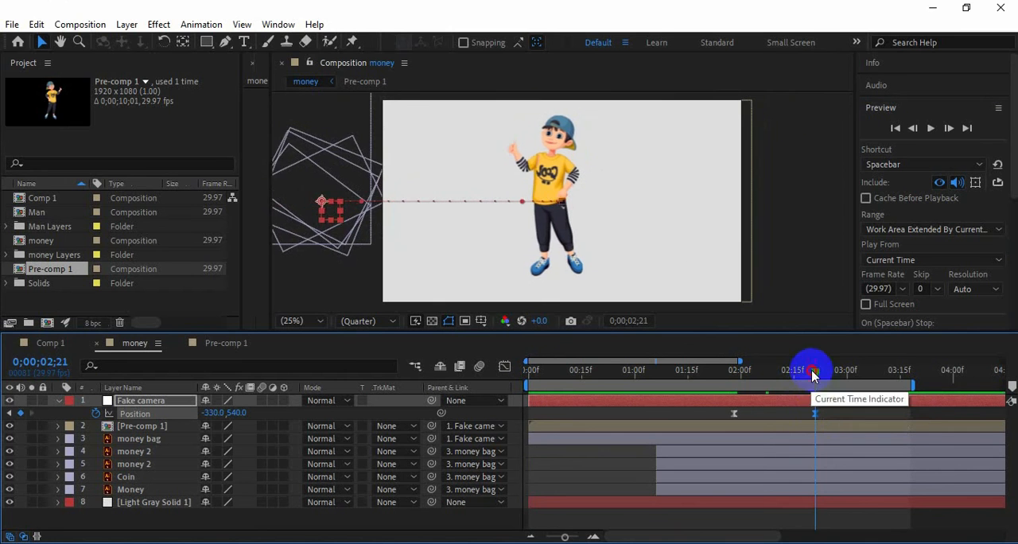
{"action": "left_click", "coordinate": [931, 128]}
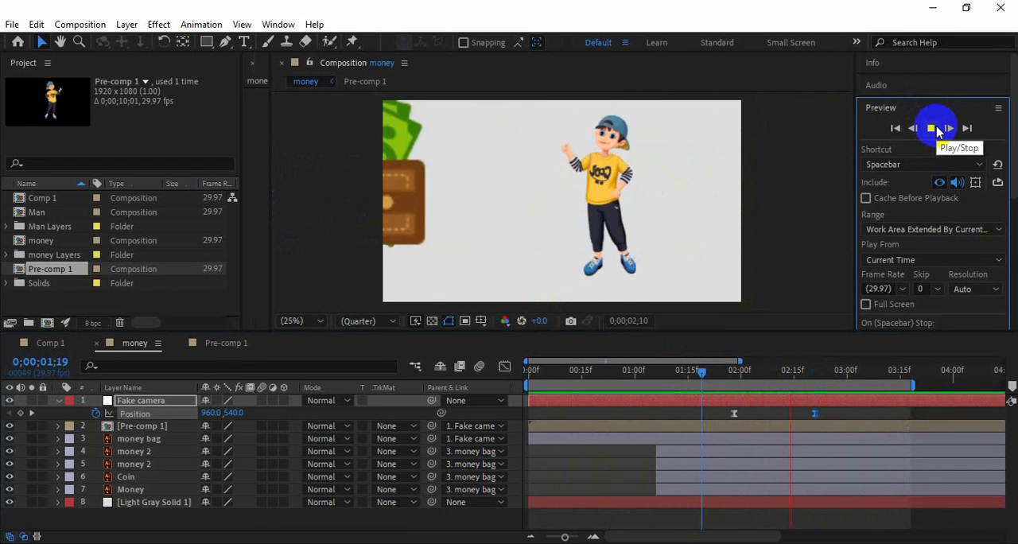
{"action": "left_click", "coordinate": [938, 129]}
Open the man's pre-comp at 0;00;02;21, bring his face into view, select eye layer 8, and enlarge the timeline to show all layers
{"action": "left_click_drag", "start_coordinate": [690, 374], "coordinate": [816, 370]}
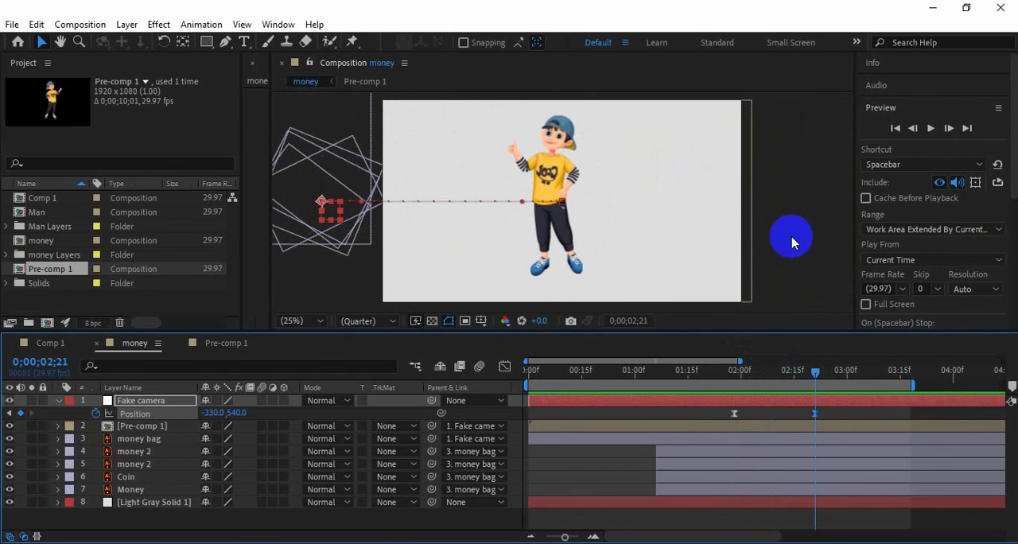
{"action": "left_click", "coordinate": [58, 401]}
{"action": "left_click", "coordinate": [222, 343]}
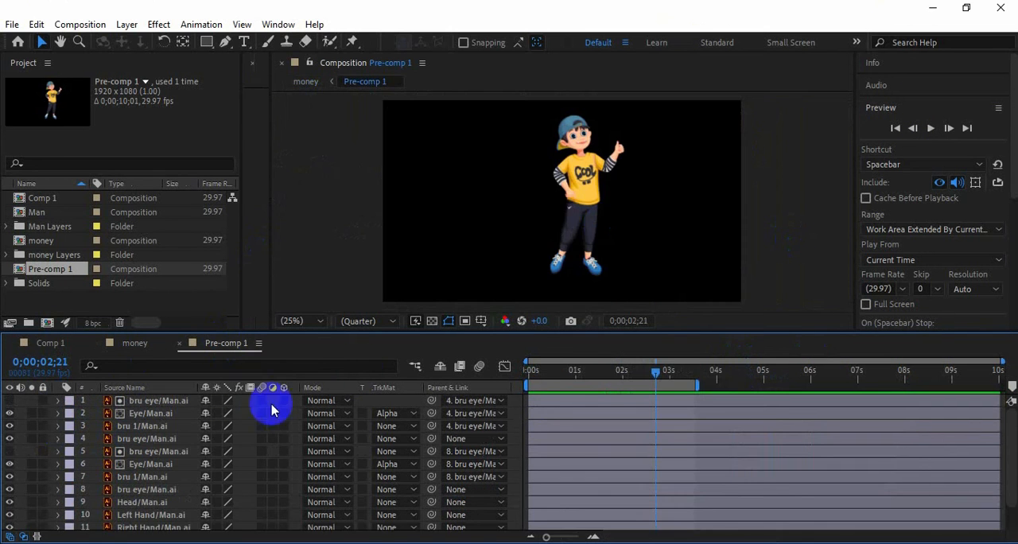
{"action": "scroll", "coordinate": [672, 181], "scroll_direction": "up", "scroll_amount": 2}
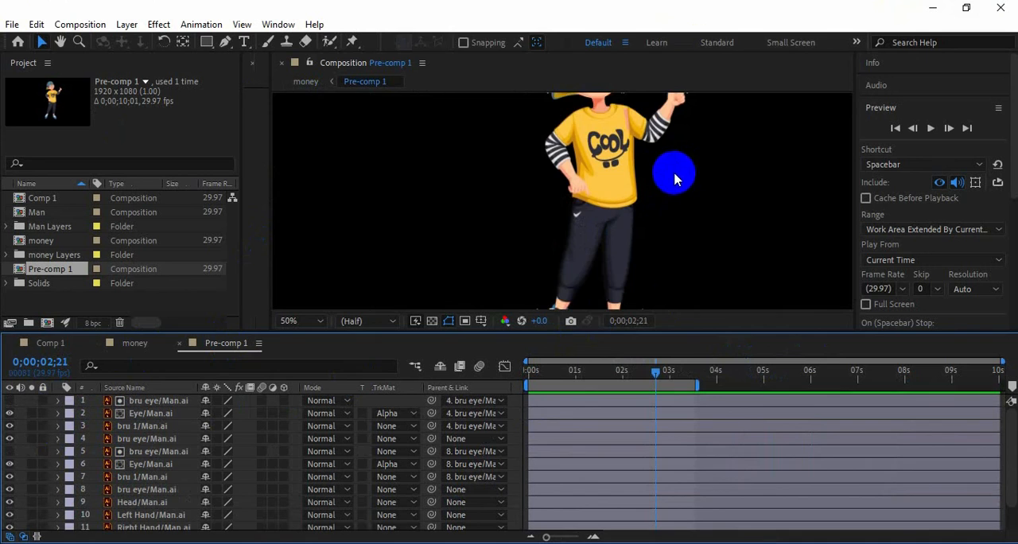
{"action": "left_click_drag", "start_coordinate": [676, 177], "coordinate": [655, 250]}
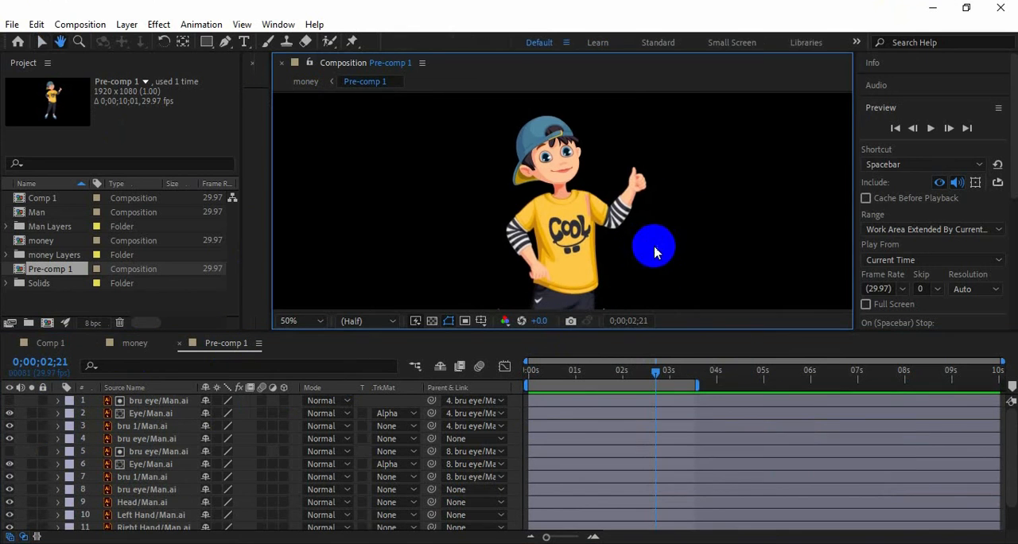
{"action": "left_click", "coordinate": [149, 492]}
{"action": "left_click", "coordinate": [156, 479]}
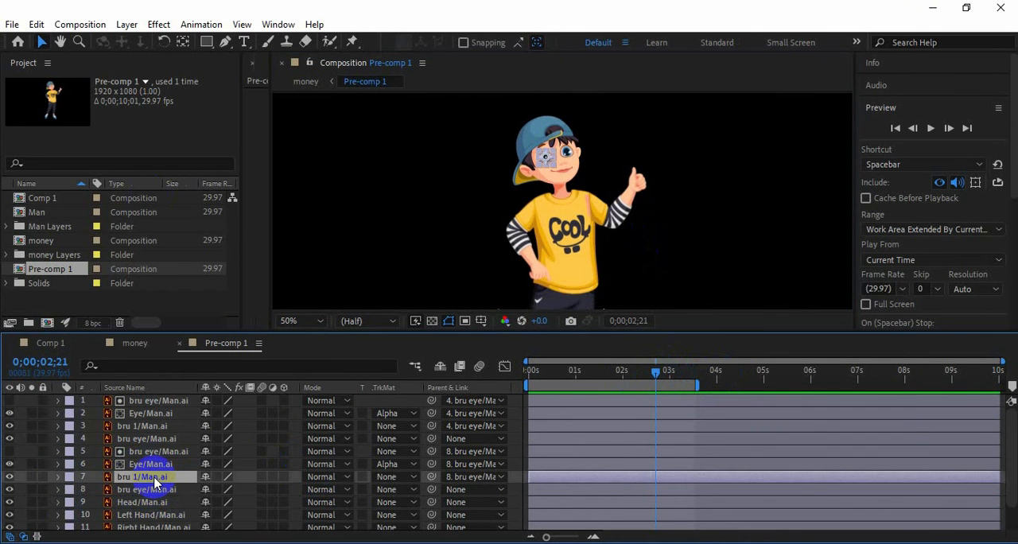
{"action": "left_click", "coordinate": [157, 491]}
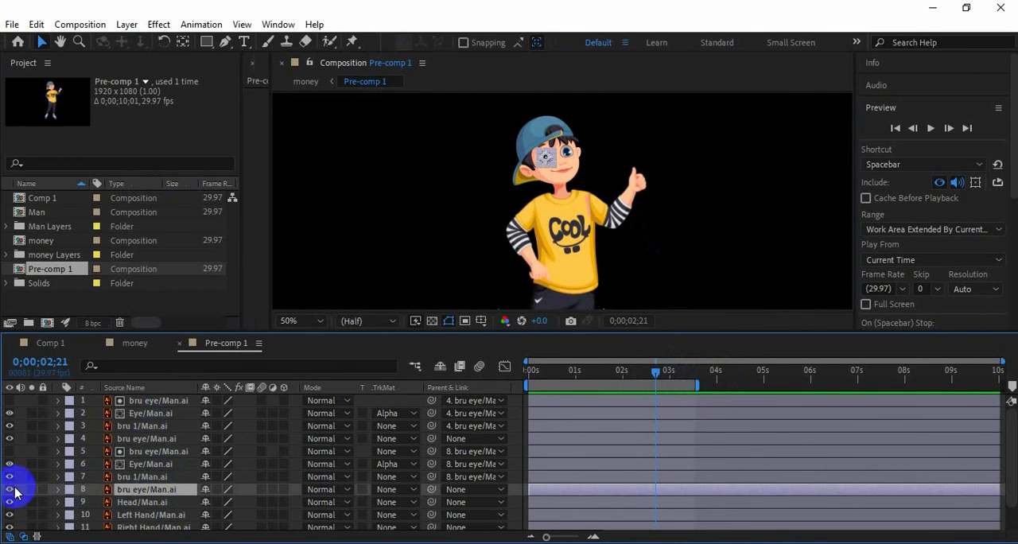
{"action": "left_click_drag", "start_coordinate": [377, 335], "coordinate": [380, 267]}
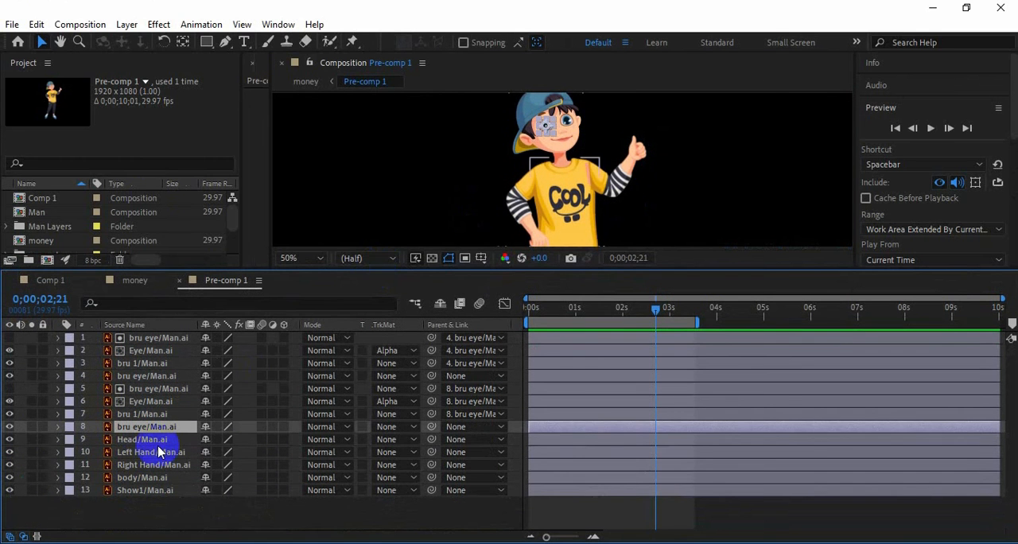
Keyframe a blink in eye layer 8's scale: 100% at 0;00;02;21, 5% height at 0;00;02;26, 100% at 0;00;02;29, and preview
{"action": "key", "text": "s"}
{"action": "left_click", "coordinate": [103, 441]}
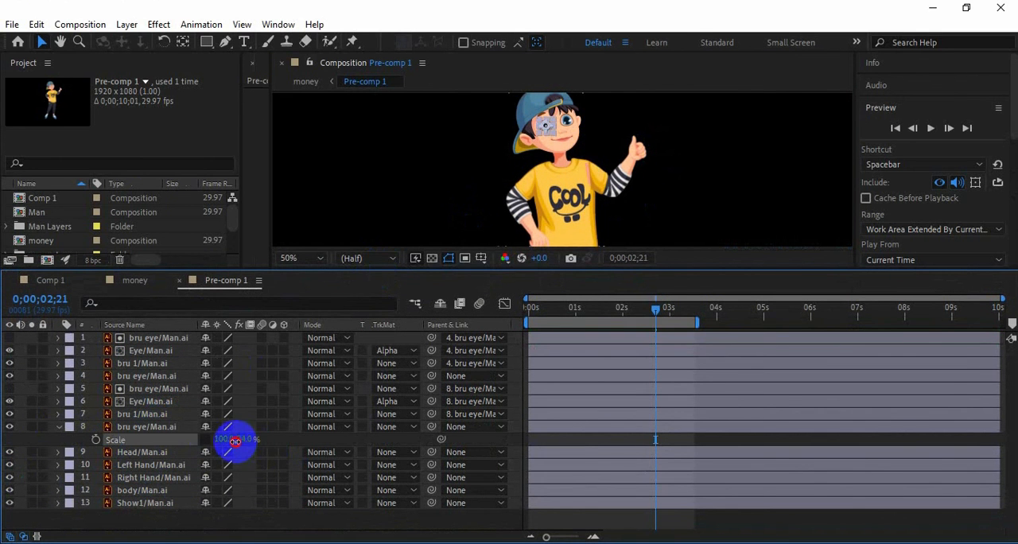
{"action": "left_click", "coordinate": [95, 439]}
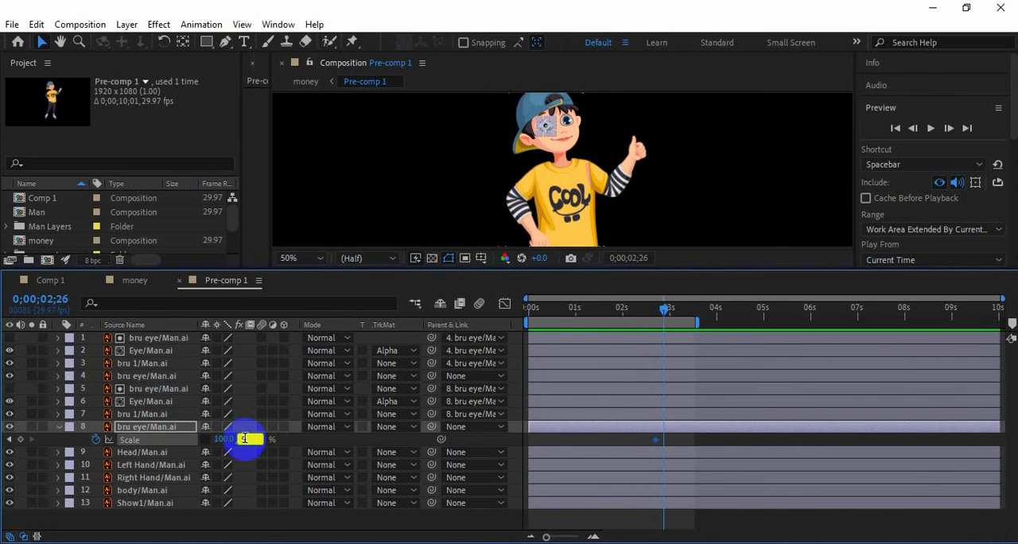
{"action": "key", "text": "Page_Down"}
{"action": "key", "text": "Page_Down"}
{"action": "key", "text": "Page_Down"}
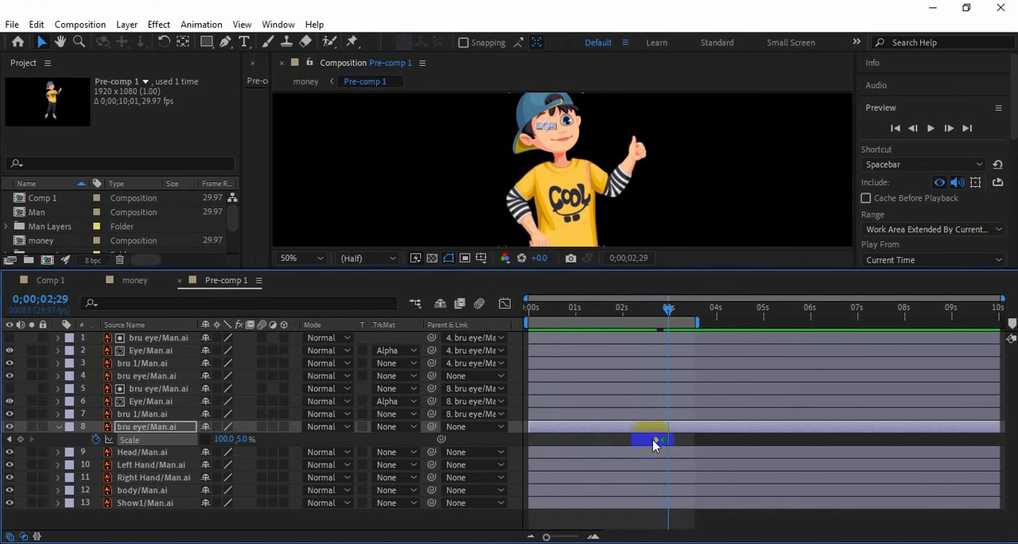
{"action": "left_click", "coordinate": [648, 309]}
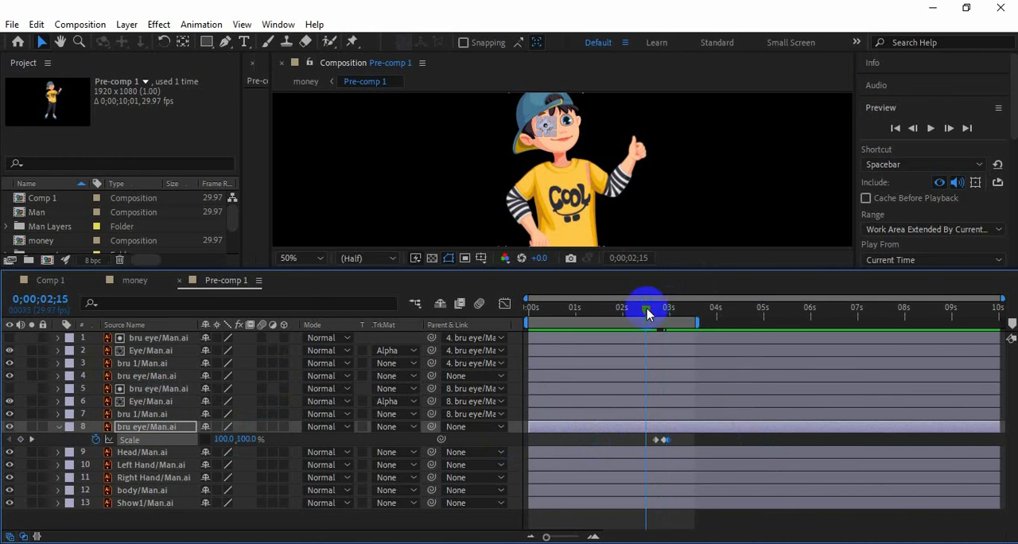
{"action": "left_click", "coordinate": [929, 127]}
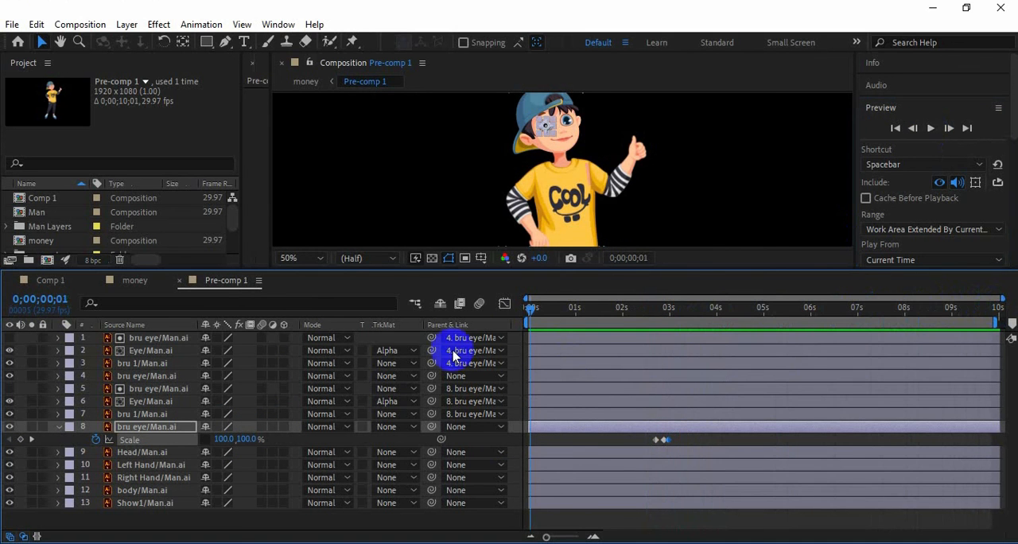
Copy layer 8's blink keyframes, paste them about every second from 4 s to the composition's end, and preview the repeated blinking
{"action": "left_click", "coordinate": [661, 327]}
{"action": "left_click_drag", "start_coordinate": [659, 442], "coordinate": [658, 441]}
{"action": "left_click", "coordinate": [716, 315]}
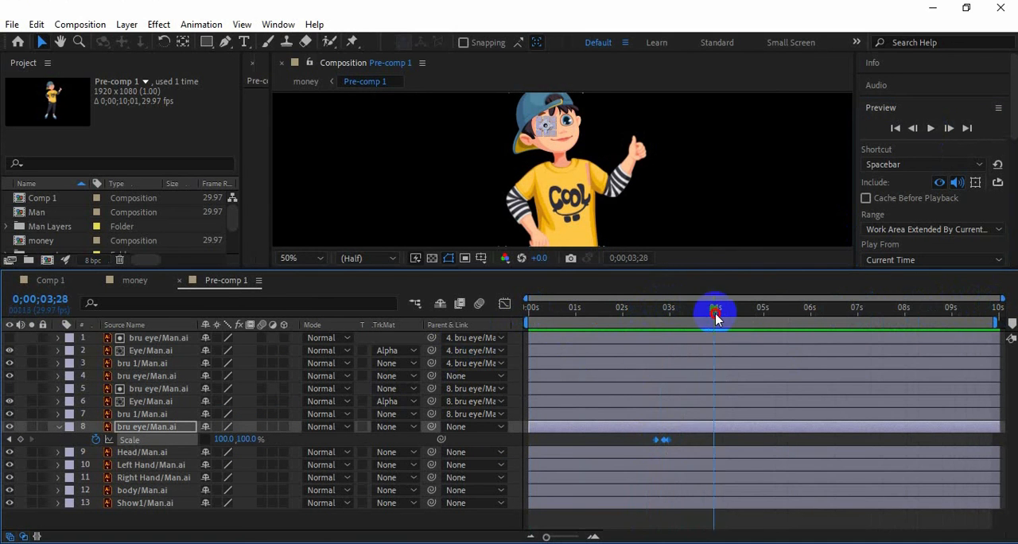
{"action": "left_click", "coordinate": [763, 311]}
{"action": "key", "text": "ctrl+v"}
{"action": "left_click", "coordinate": [807, 315]}
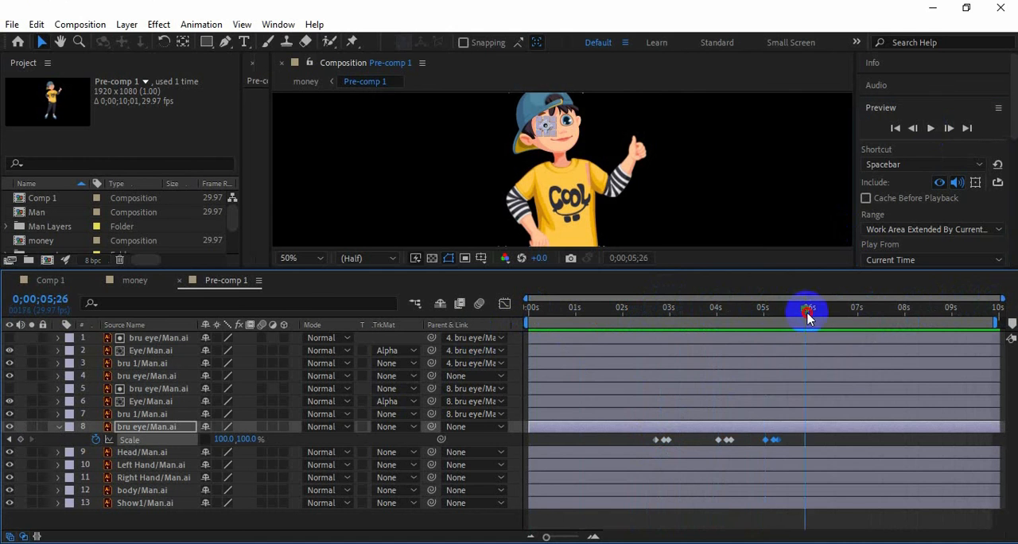
{"action": "left_click_drag", "start_coordinate": [793, 321], "coordinate": [859, 311]}
{"action": "key", "text": "ctrl+v"}
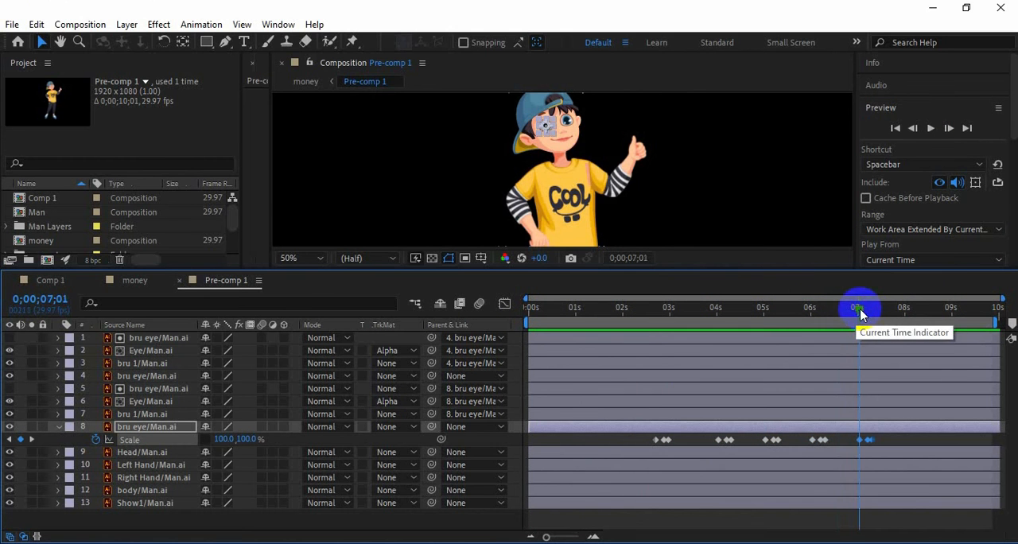
{"action": "key", "text": "ctrl+v"}
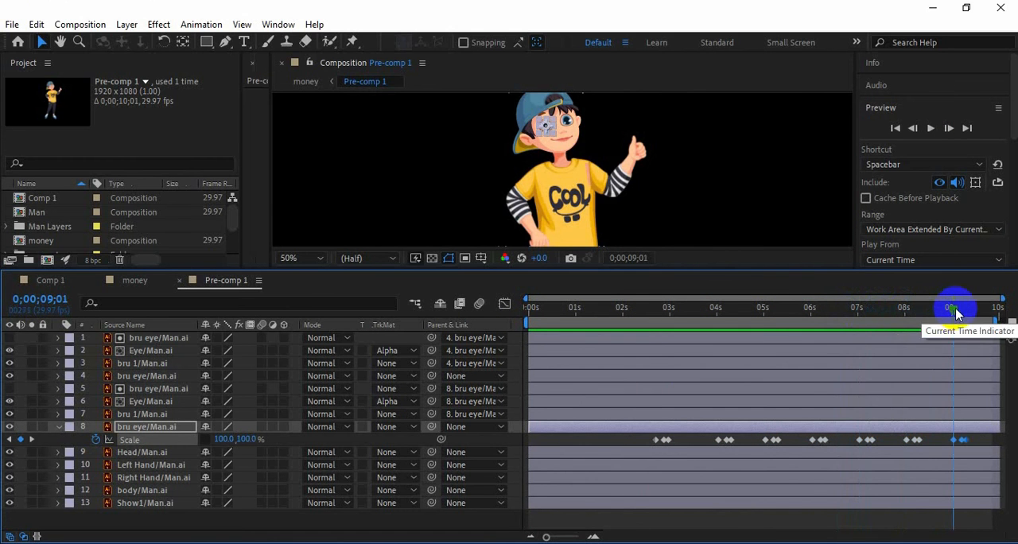
{"action": "left_click_drag", "start_coordinate": [956, 311], "coordinate": [528, 356]}
{"action": "key", "text": "ctrl+v"}
{"action": "left_click", "coordinate": [929, 130]}
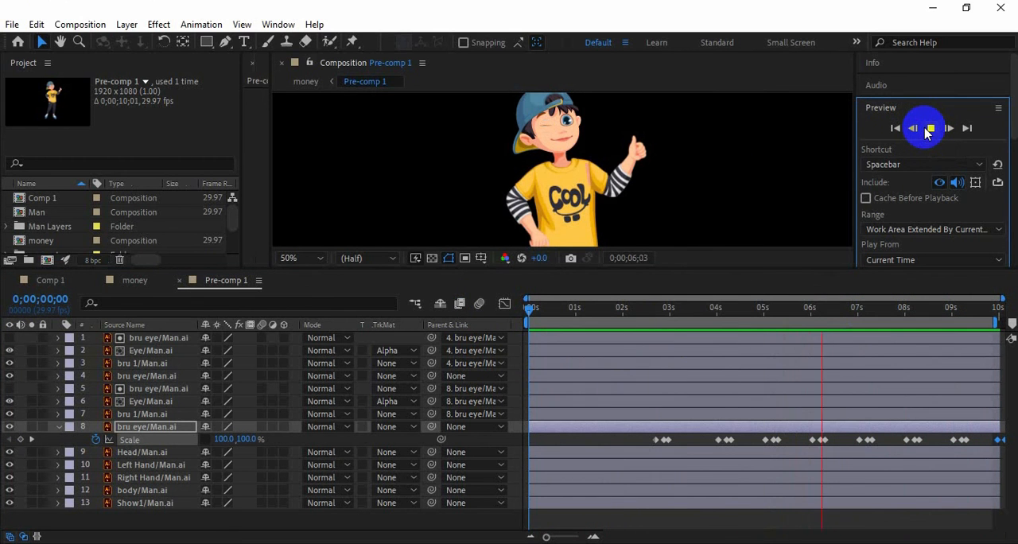
{"action": "left_click", "coordinate": [926, 130]}
Paste the blink scale keyframes onto eye layer 4 at the same times as layer 8, from 0;00;02;21 to 0;00;10;00, and preview both eyes
{"action": "left_click", "coordinate": [565, 320]}
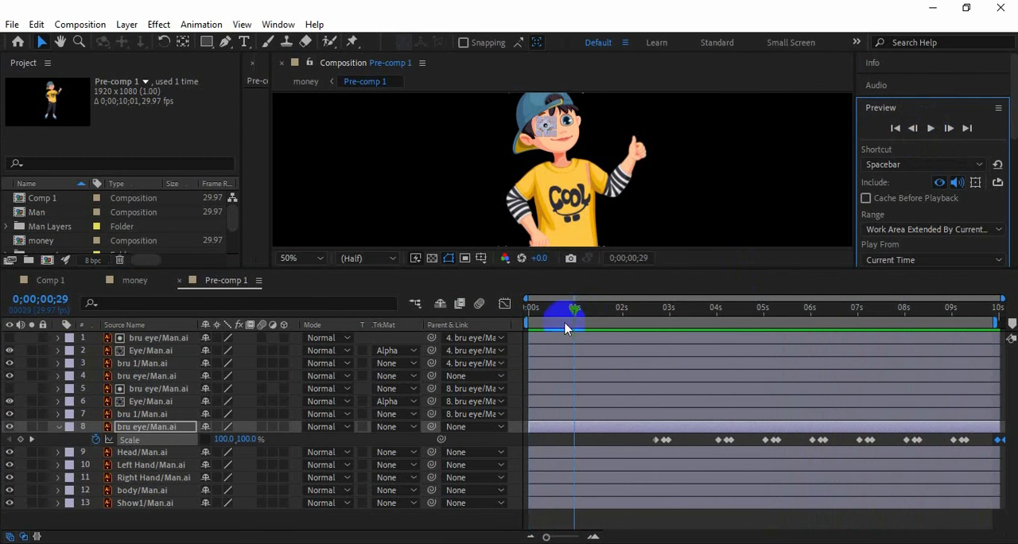
{"action": "left_click", "coordinate": [147, 376]}
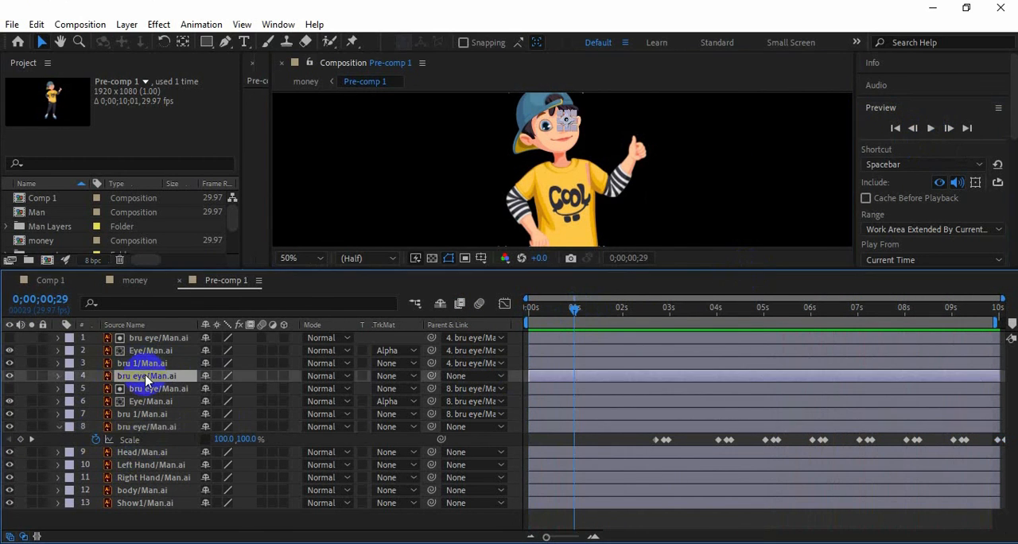
{"action": "key", "text": "s"}
{"action": "left_click_drag", "start_coordinate": [573, 309], "coordinate": [652, 316]}
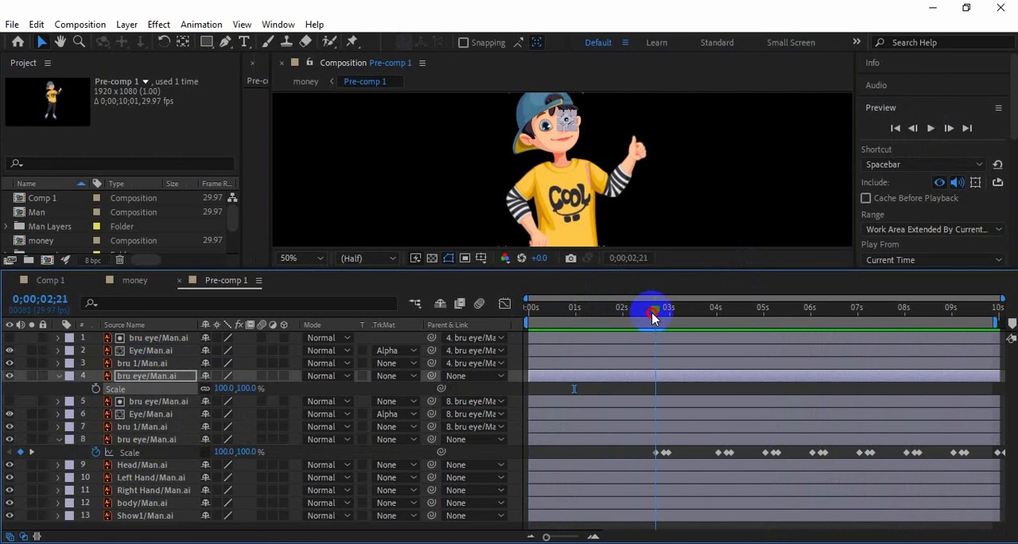
{"action": "key", "text": "ctrl+v"}
{"action": "left_click_drag", "start_coordinate": [655, 312], "coordinate": [995, 322]}
{"action": "key", "text": "ctrl+v"}
{"action": "key", "text": "ctrl+v"}
{"action": "key", "text": "ctrl+v"}
{"action": "key", "text": "ctrl+v"}
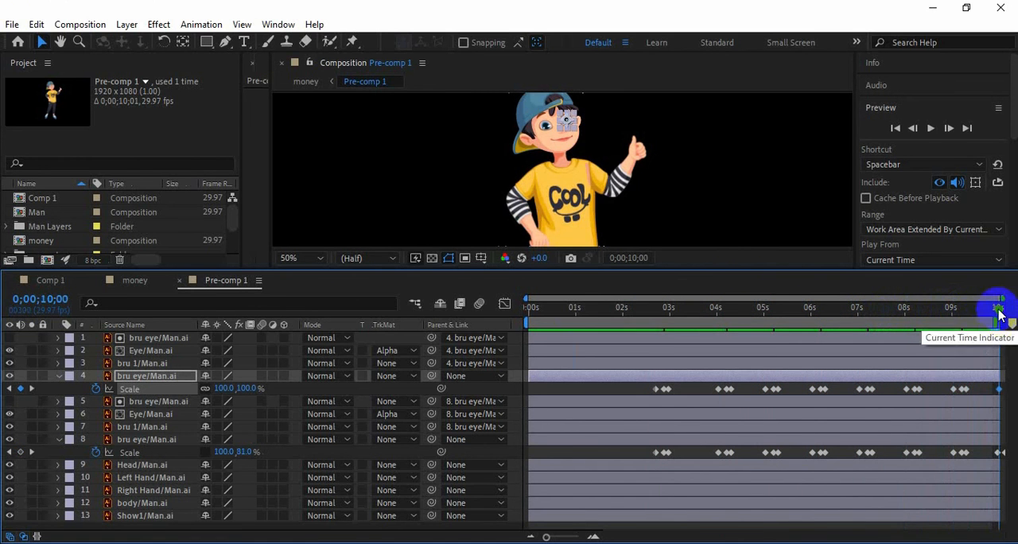
{"action": "left_click", "coordinate": [929, 128]}
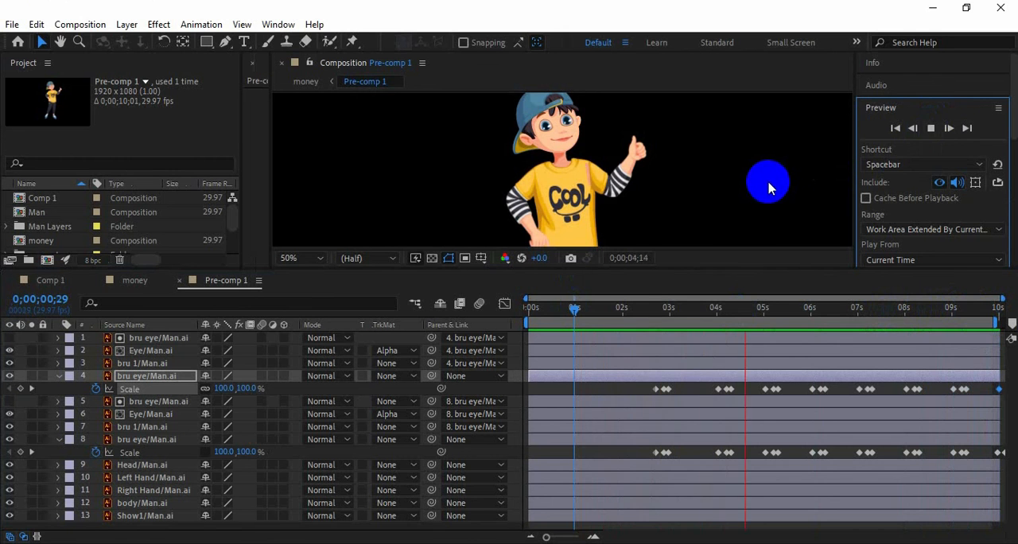
Stop the preview, collapse the keyframe rows of eye layers 4 and 8, enlarge the composition view, and select the Left Hand layer
{"action": "left_click", "coordinate": [930, 128]}
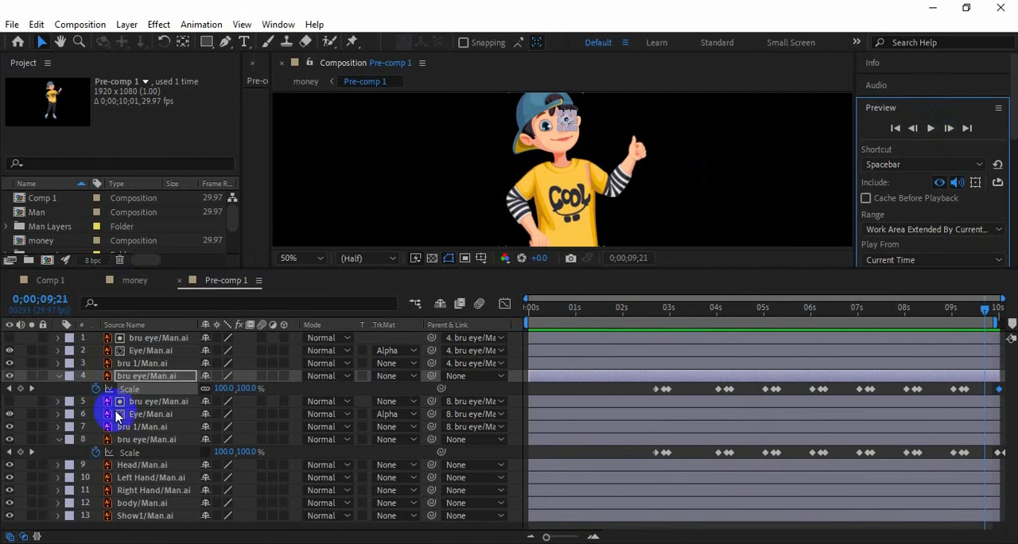
{"action": "left_click", "coordinate": [58, 376]}
{"action": "left_click", "coordinate": [58, 426]}
{"action": "left_click_drag", "start_coordinate": [609, 270], "coordinate": [602, 316]}
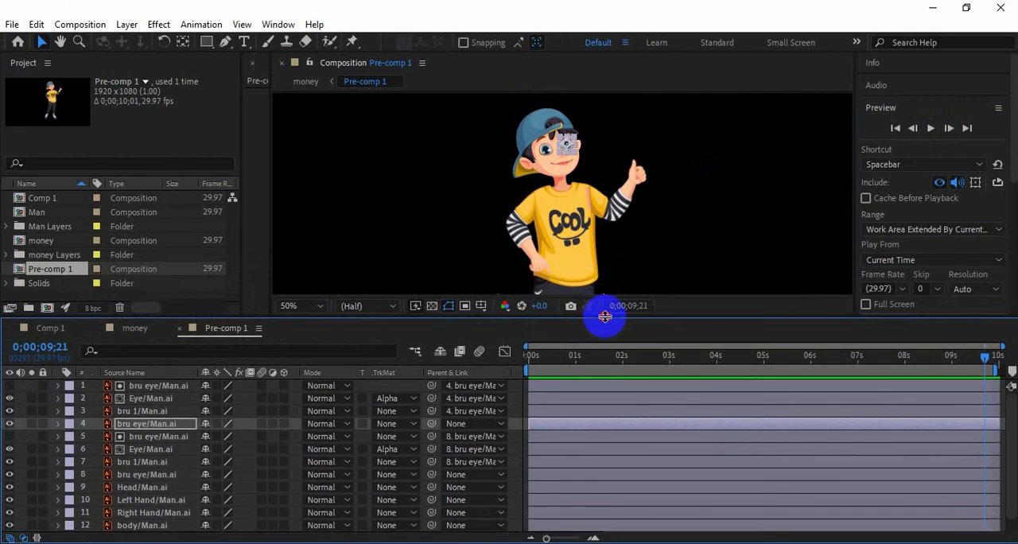
{"action": "left_click", "coordinate": [142, 487]}
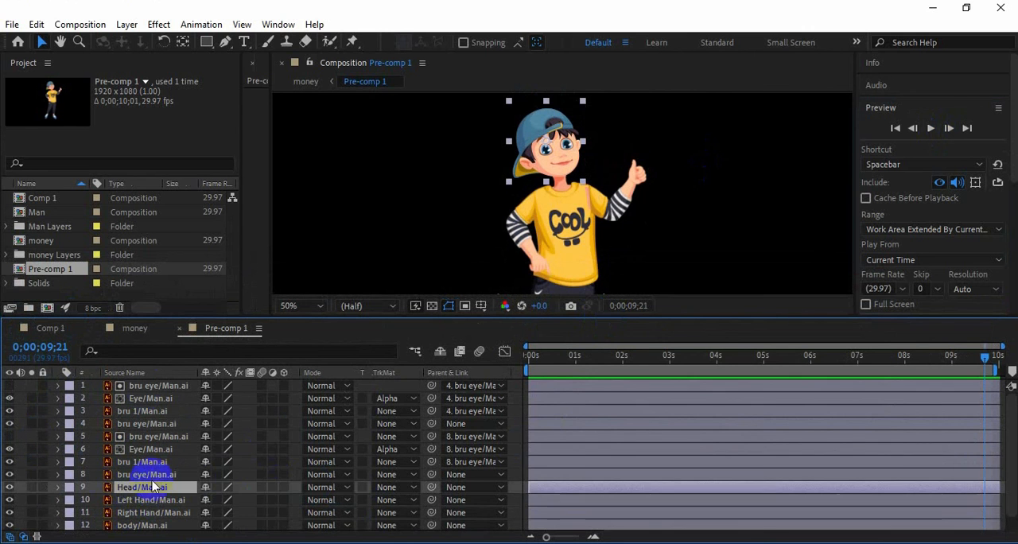
{"action": "left_click", "coordinate": [151, 500]}
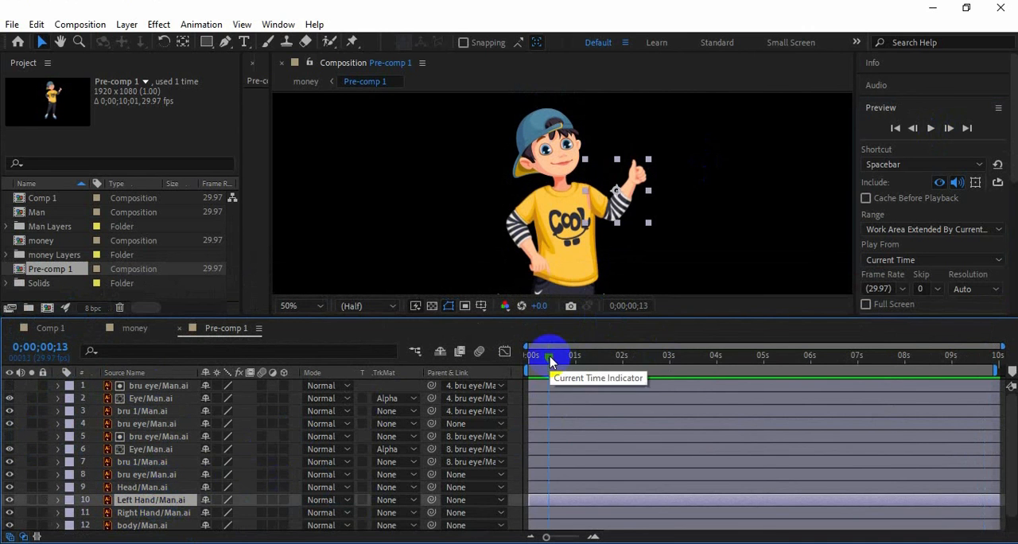
{"action": "left_click_drag", "start_coordinate": [551, 356], "coordinate": [637, 363]}
{"action": "left_click_drag", "start_coordinate": [757, 376], "coordinate": [936, 377]}
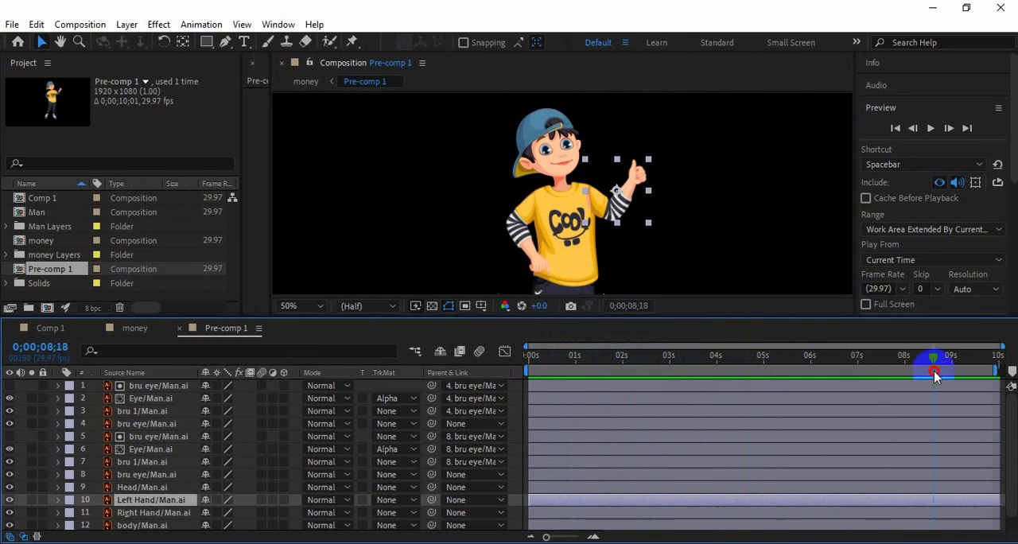
Preview the money composition and go to 0;00;02;20, where the man stands in frame
{"action": "left_click", "coordinate": [134, 328]}
{"action": "left_click", "coordinate": [931, 128]}
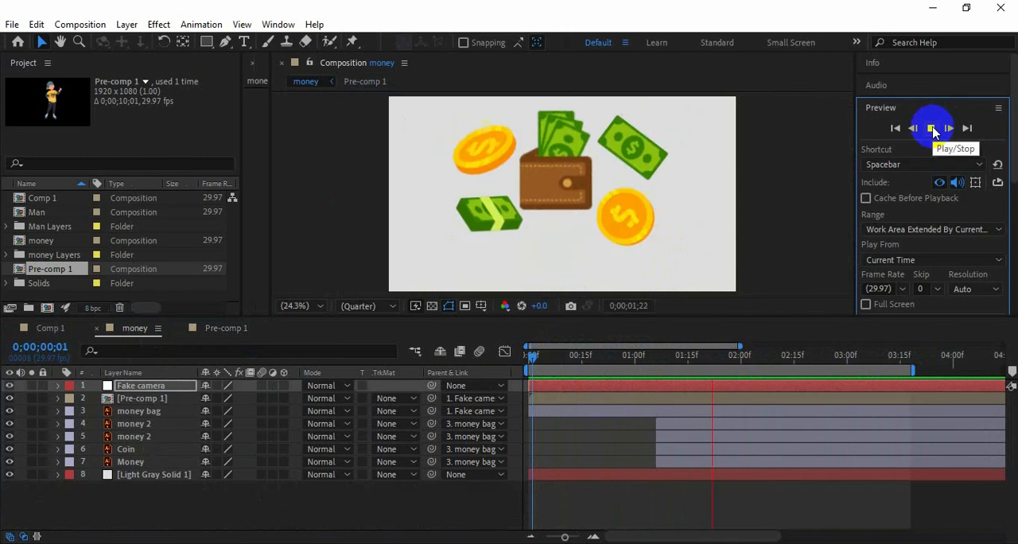
{"action": "left_click_drag", "start_coordinate": [861, 371], "coordinate": [815, 366]}
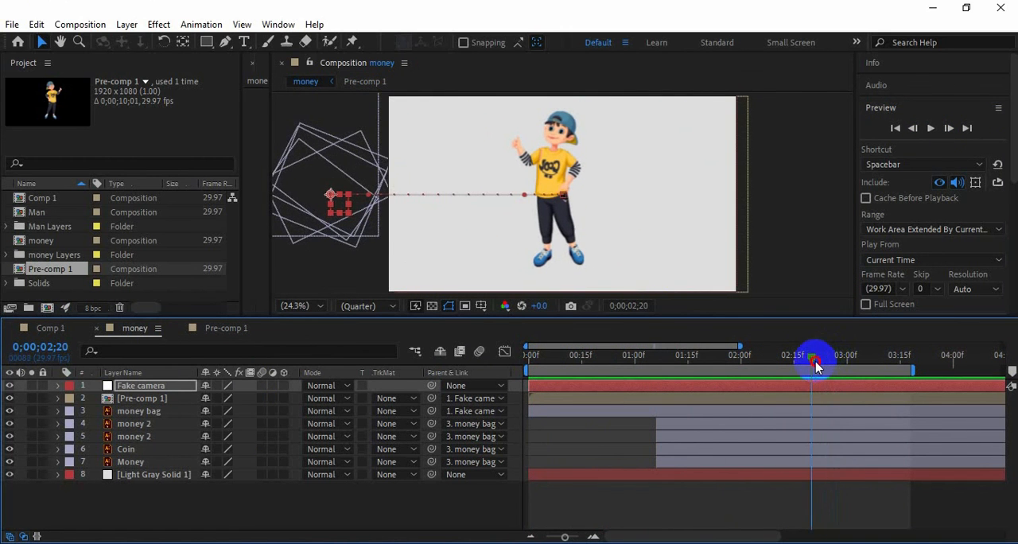
Open the man's pre-comp at 0;00;02;20, reveal the Head layer's position, and set a position keyframe there
{"action": "double_click", "coordinate": [412, 107]}
{"action": "left_click", "coordinate": [141, 499]}
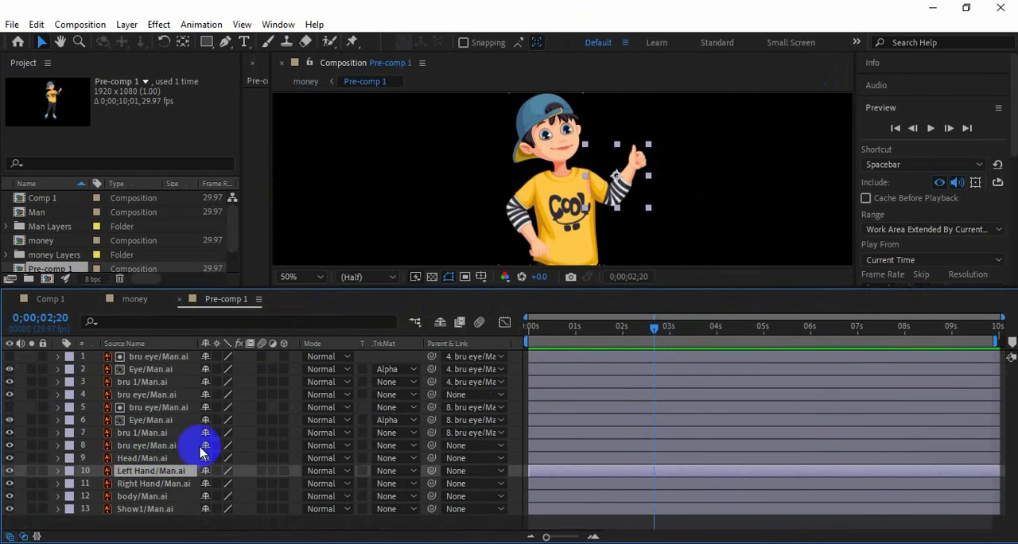
{"action": "left_click", "coordinate": [150, 457]}
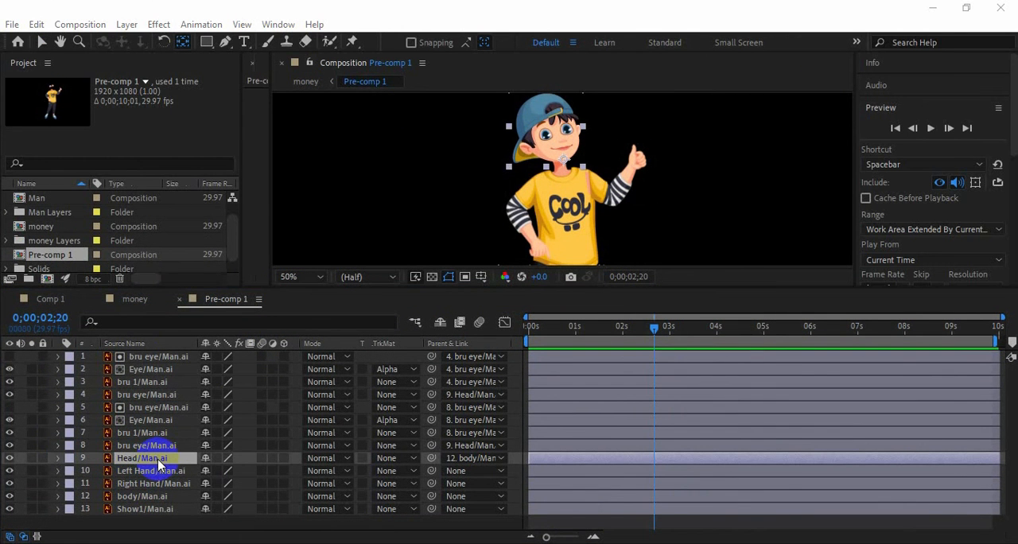
{"action": "left_click", "coordinate": [59, 459]}
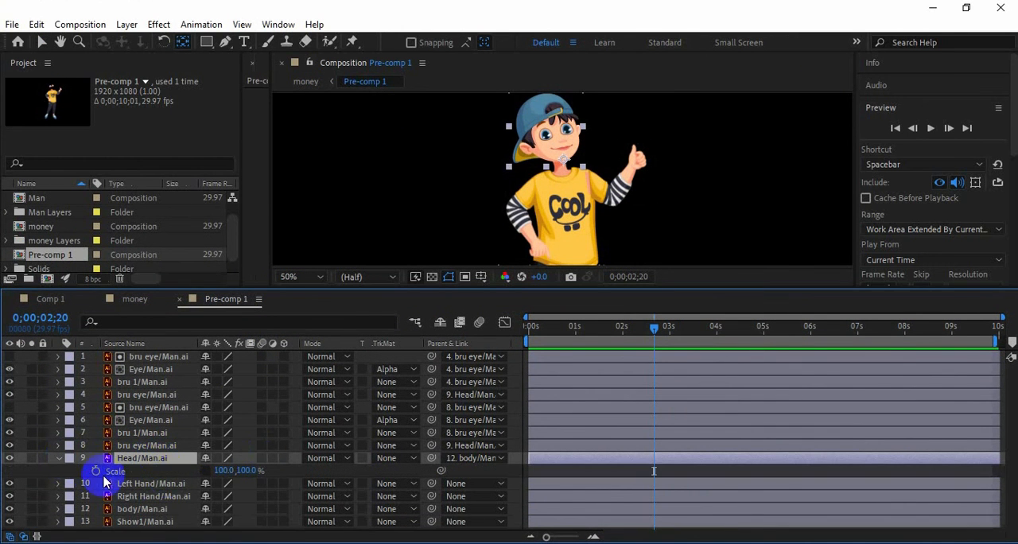
{"action": "key", "text": "shift+p"}
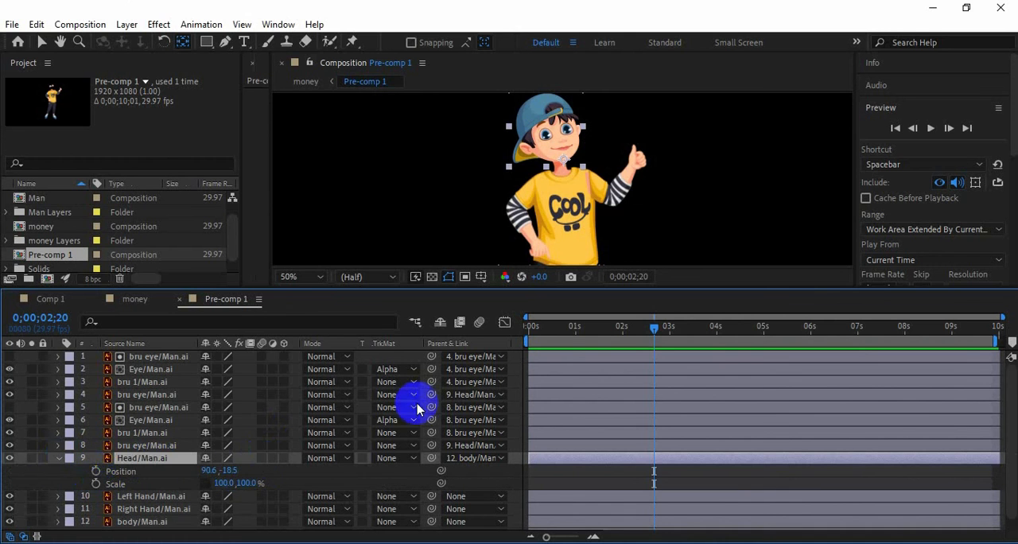
{"action": "left_click", "coordinate": [95, 471]}
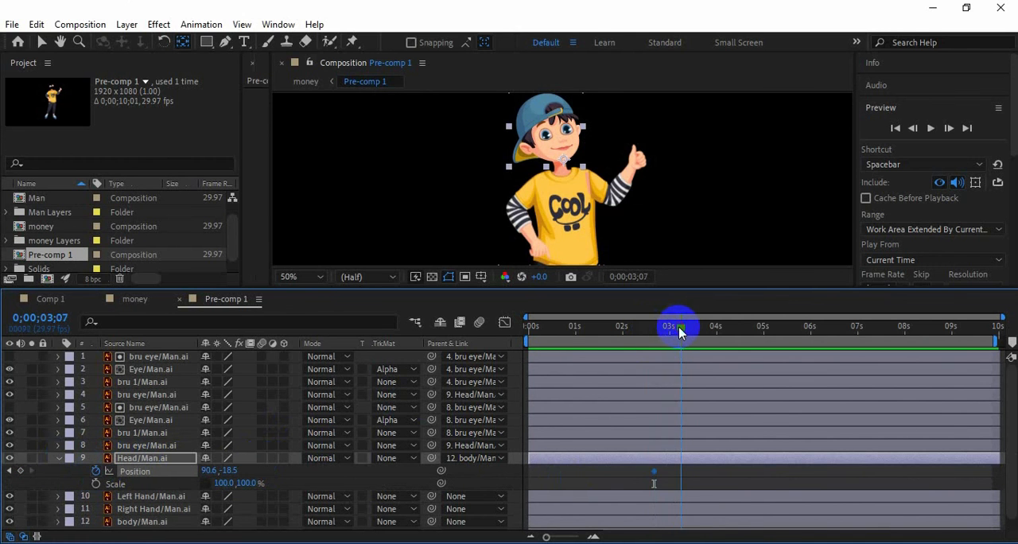
Lower the head to Y -11.5 at 0;00;03;07 and copy its starting position keyframe to 0;00;03;21
{"action": "left_click_drag", "start_coordinate": [233, 471], "coordinate": [237, 471]}
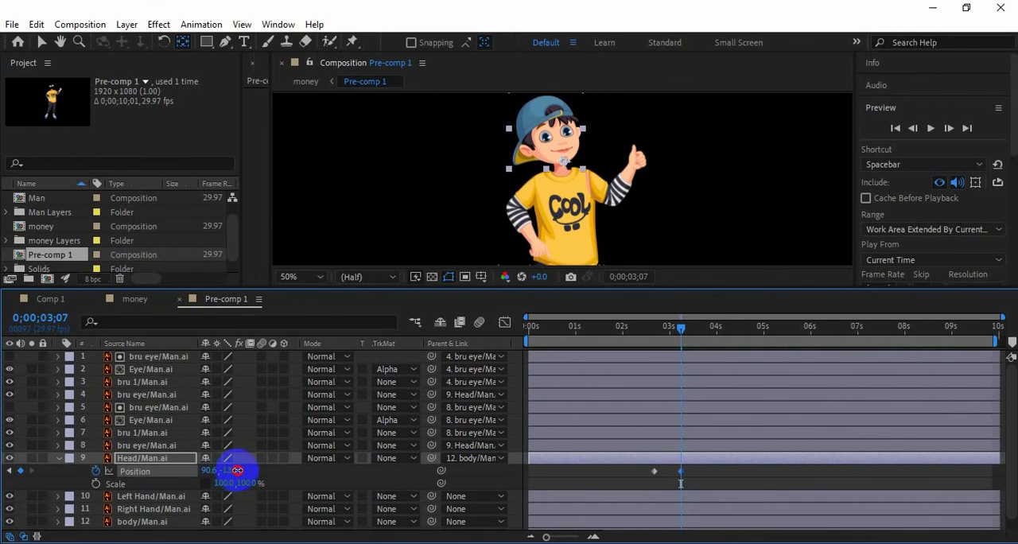
{"action": "left_click_drag", "start_coordinate": [681, 328], "coordinate": [703, 328]}
{"action": "left_click", "coordinate": [654, 472]}
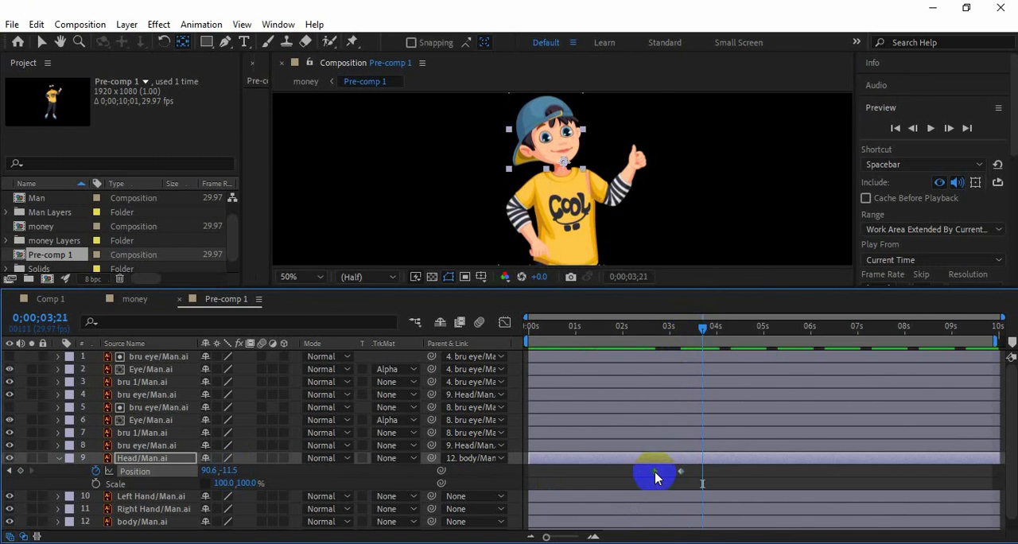
{"action": "key", "text": "ctrl+c"}
{"action": "key", "text": "ctrl+v"}
Shift the Head's last two position keyframes earlier, with the lowered one at 0;00;02;29, and check the motion
{"action": "left_click_drag", "start_coordinate": [643, 341], "coordinate": [709, 339]}
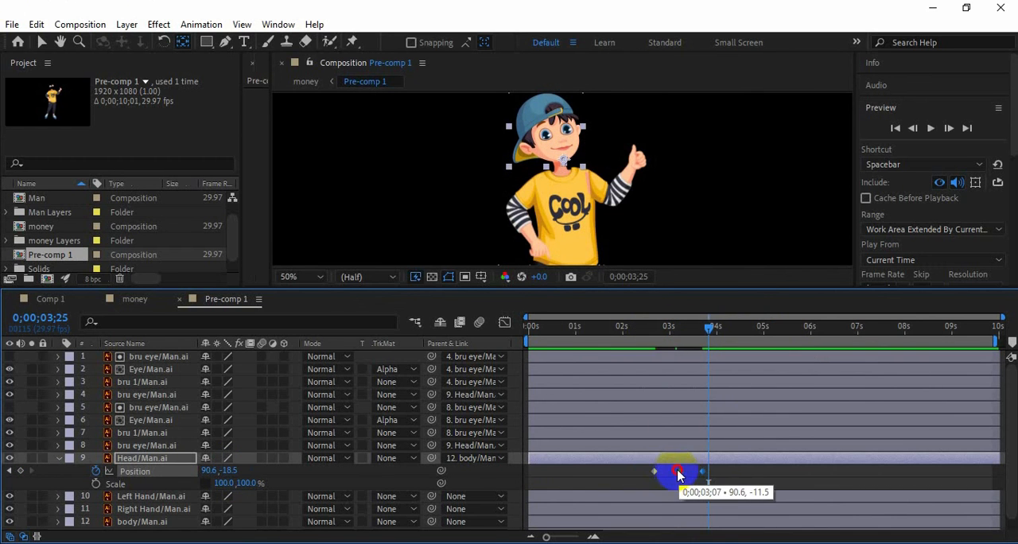
{"action": "left_click_drag", "start_coordinate": [678, 475], "coordinate": [682, 471]}
{"action": "left_click_drag", "start_coordinate": [706, 328], "coordinate": [658, 344]}
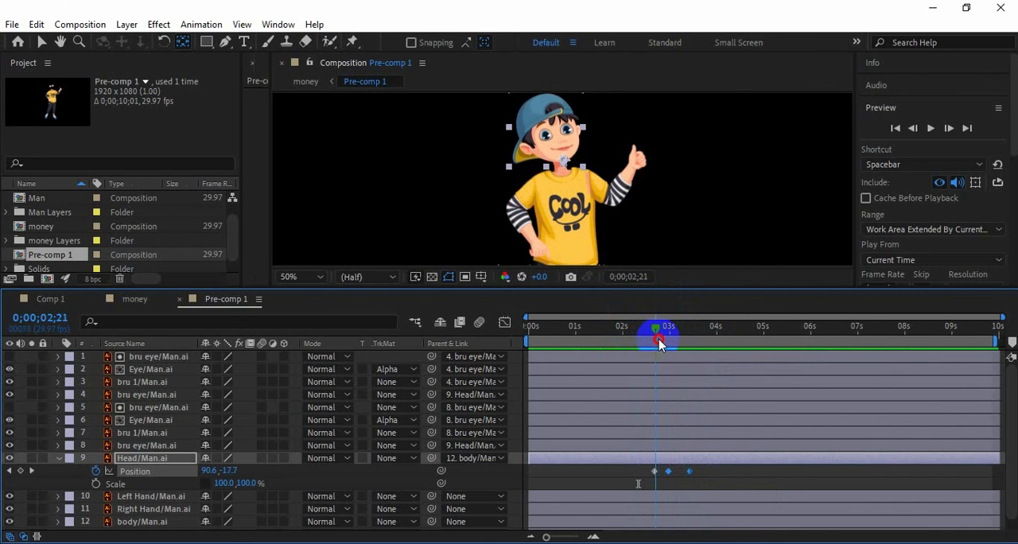
Keyframe the Head's rotation at 0° near 0;00;02;21, 18° at 0;00;02;29, and 0° again in line with the last position keyframe
{"action": "key", "text": "shift+r"}
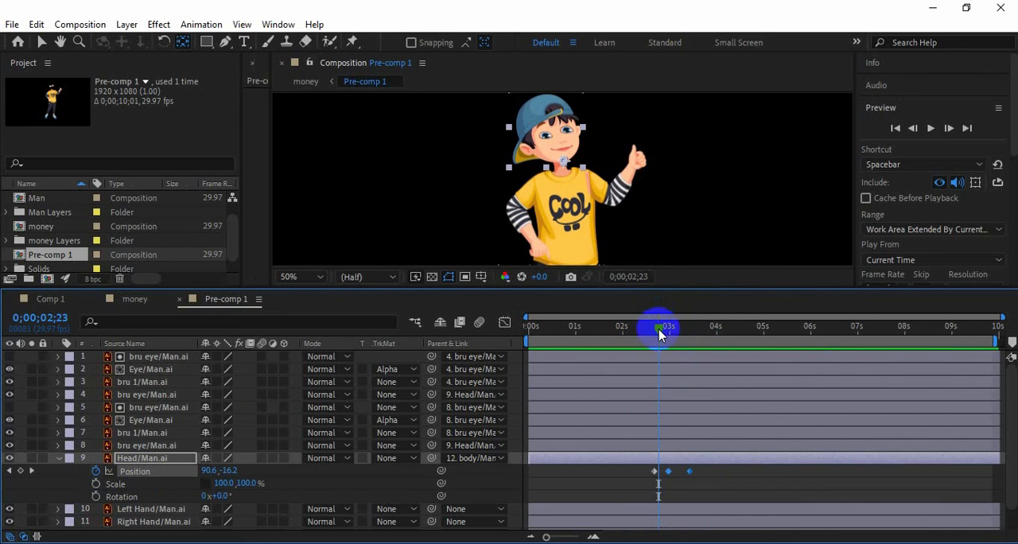
{"action": "left_click", "coordinate": [95, 496]}
{"action": "left_click_drag", "start_coordinate": [658, 333], "coordinate": [668, 333]}
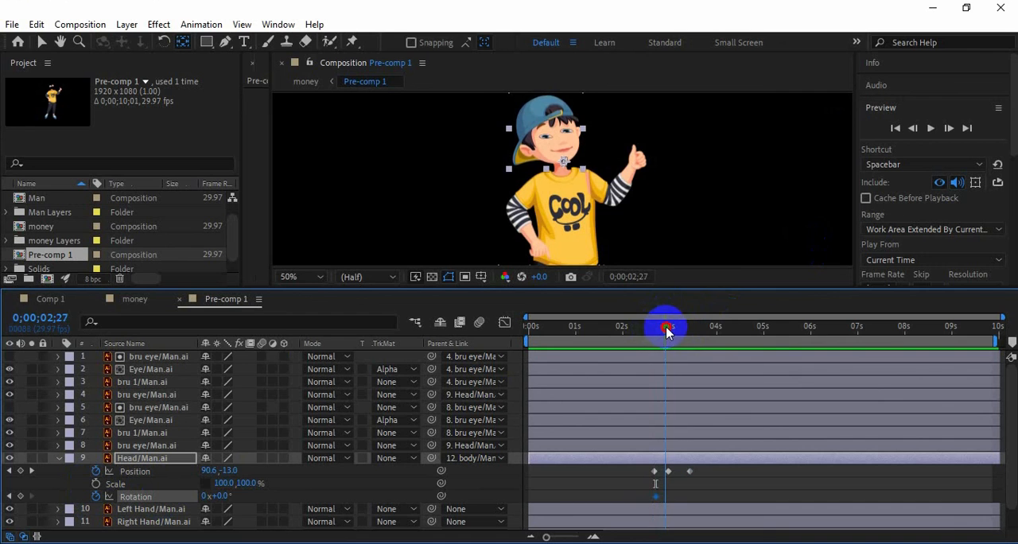
{"action": "left_click_drag", "start_coordinate": [217, 496], "coordinate": [233, 495]}
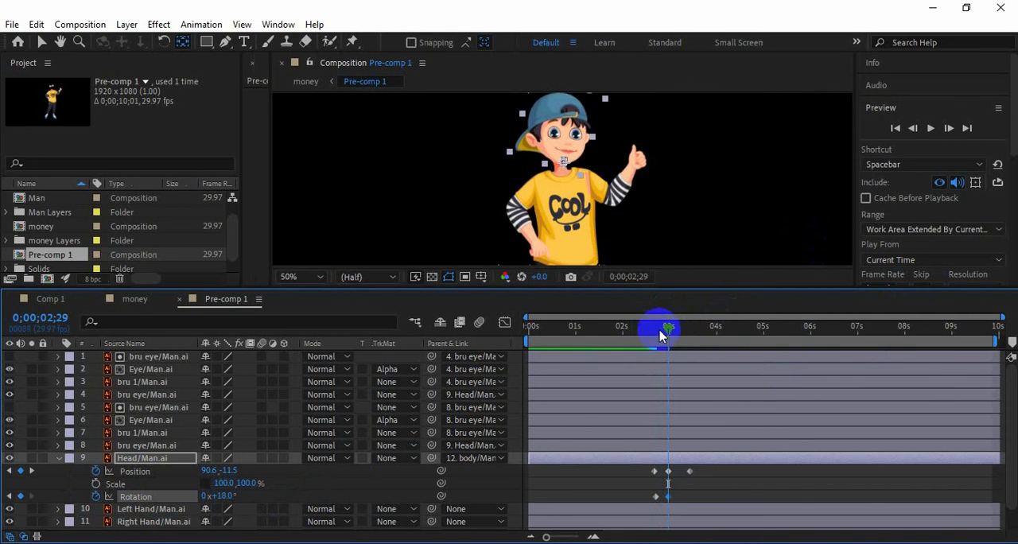
{"action": "mouse_move", "coordinate": [673, 333]}
{"action": "left_mouse_down"}
{"action": "mouse_move", "coordinate": [686, 332]}
{"action": "mouse_move", "coordinate": [636, 330]}
{"action": "mouse_move", "coordinate": [692, 337]}
{"action": "mouse_move", "coordinate": [674, 337]}
{"action": "left_mouse_up"}
{"action": "key", "text": "ctrl+v"}
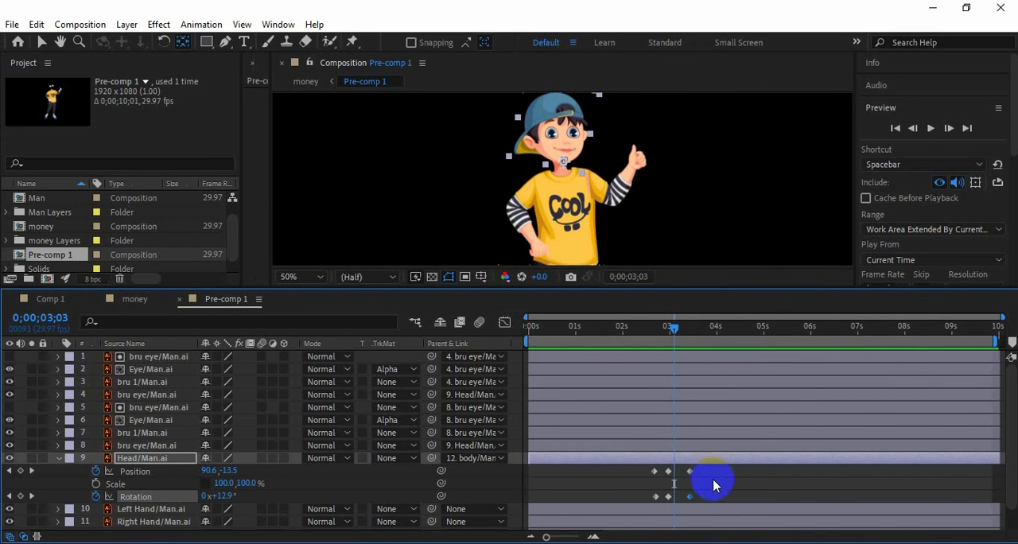
Copy the Head's position and rotation keyframes and paste them three more times, about every two seconds from 0;00;04;18
{"action": "left_click_drag", "start_coordinate": [713, 485], "coordinate": [648, 488]}
{"action": "left_click_drag", "start_coordinate": [676, 333], "coordinate": [744, 334]}
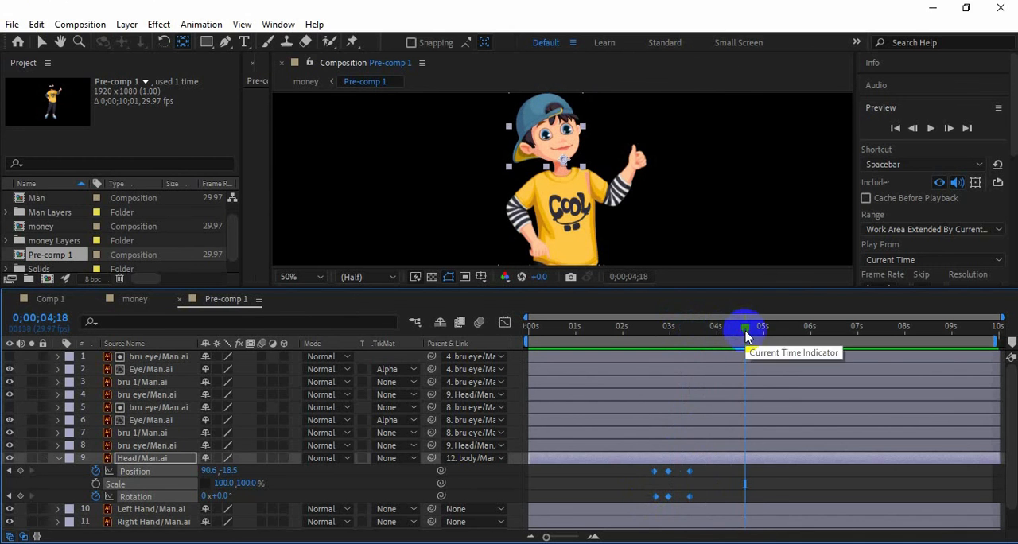
{"action": "key", "text": "ctrl+v"}
{"action": "key", "text": "ctrl+z"}
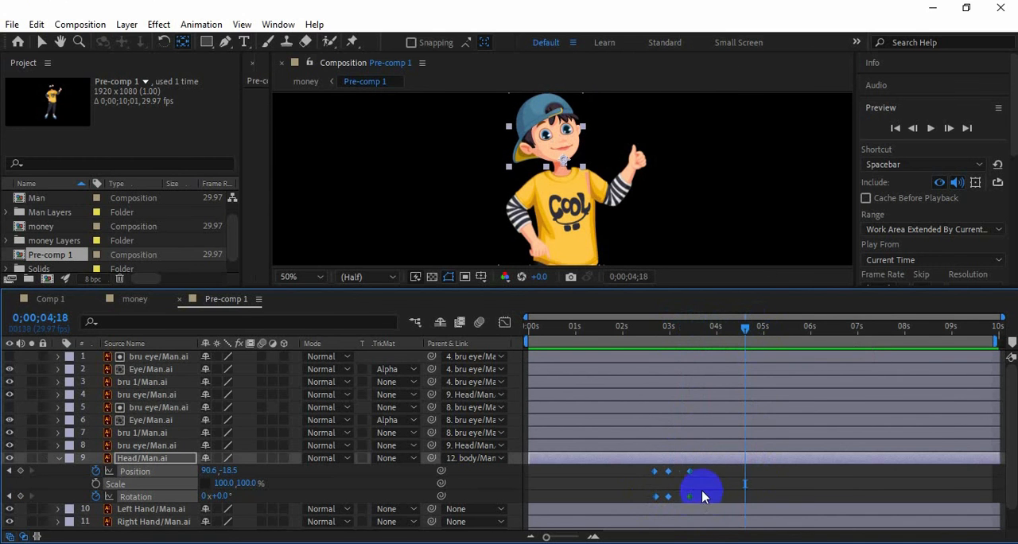
{"action": "left_click_drag", "start_coordinate": [757, 338], "coordinate": [615, 331]}
{"action": "key", "text": "ctrl+v"}
{"action": "key", "text": "ctrl+v"}
Preview the money composition from the start in a larger view to check the head motion, and return to 0;00;02;22
{"action": "left_click", "coordinate": [133, 300]}
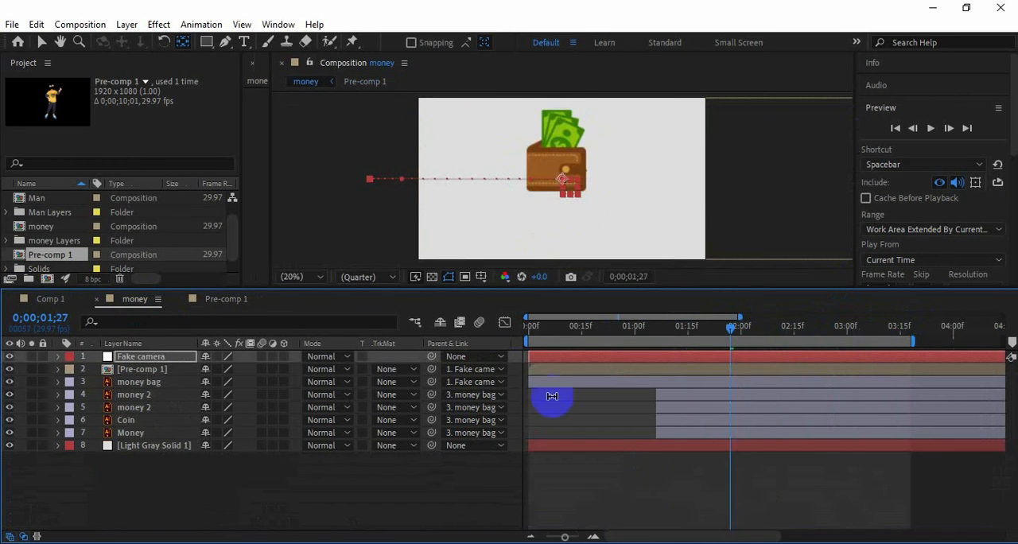
{"action": "left_click_drag", "start_coordinate": [733, 332], "coordinate": [521, 328]}
{"action": "left_click_drag", "start_coordinate": [557, 289], "coordinate": [541, 358]}
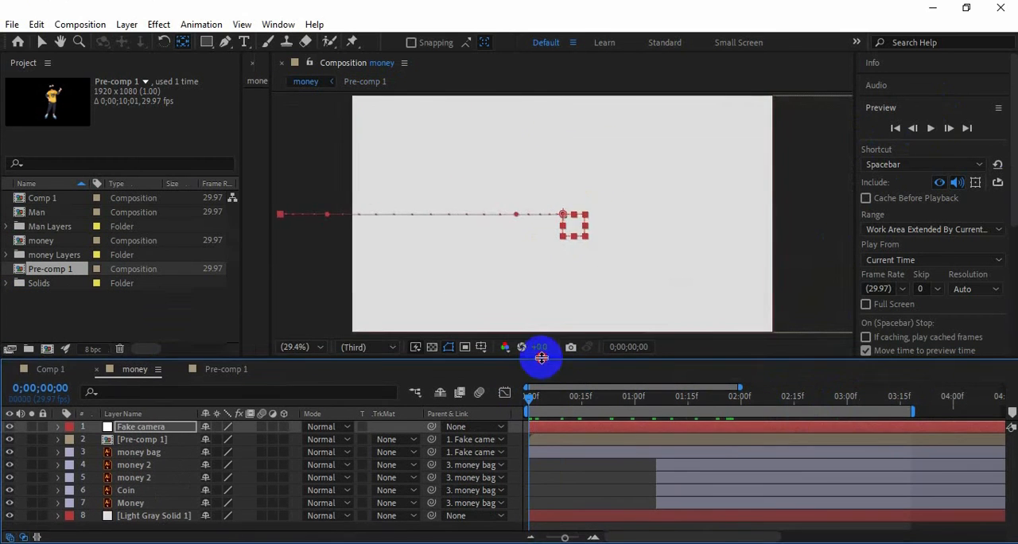
{"action": "left_click", "coordinate": [931, 128]}
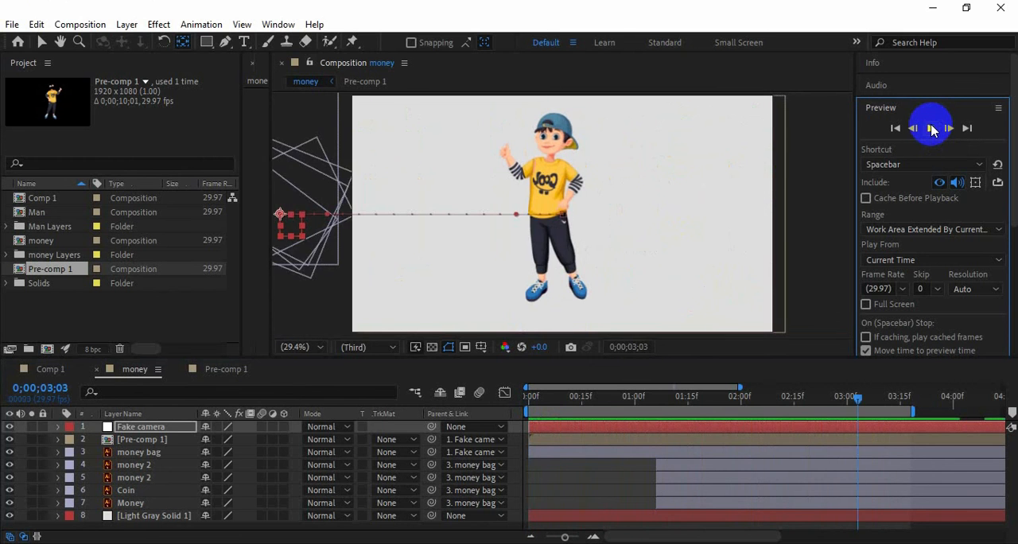
{"action": "left_click", "coordinate": [857, 399]}
{"action": "left_click_drag", "start_coordinate": [858, 402], "coordinate": [820, 409]}
In the man's pre-comp at 0;00;02;22, add Puppet pins to the Left Hand layer's shoulder, elbow and fist, and bend the fist inward
{"action": "left_click", "coordinate": [226, 369]}
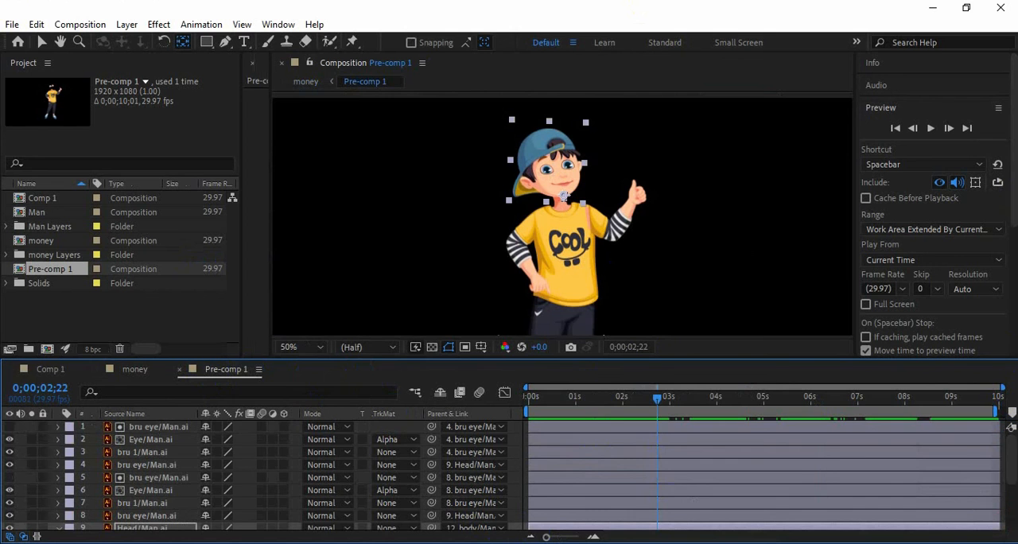
{"action": "scroll", "coordinate": [164, 495], "scroll_direction": "down", "scroll_amount": 3}
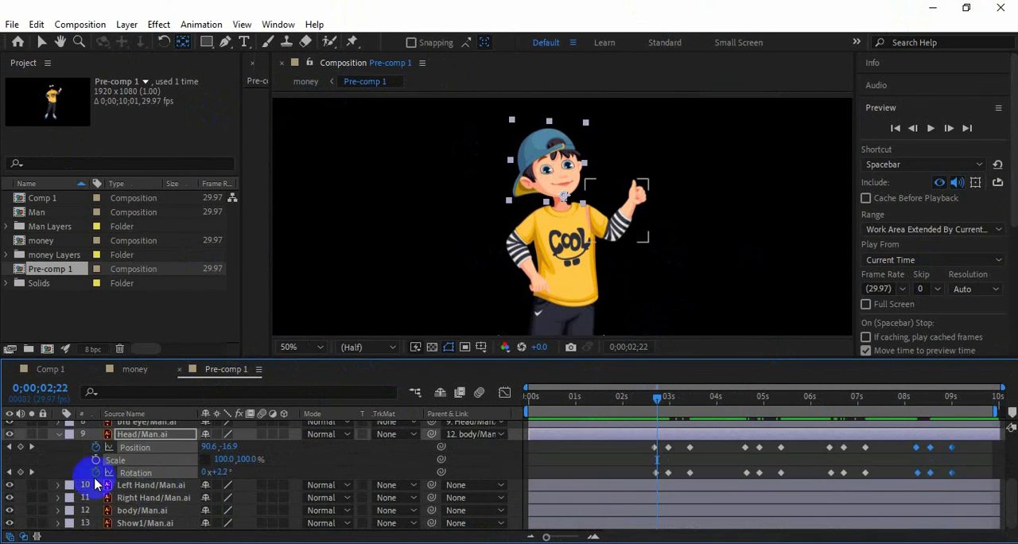
{"action": "left_click", "coordinate": [58, 434]}
{"action": "left_click", "coordinate": [159, 498]}
{"action": "left_click", "coordinate": [151, 487]}
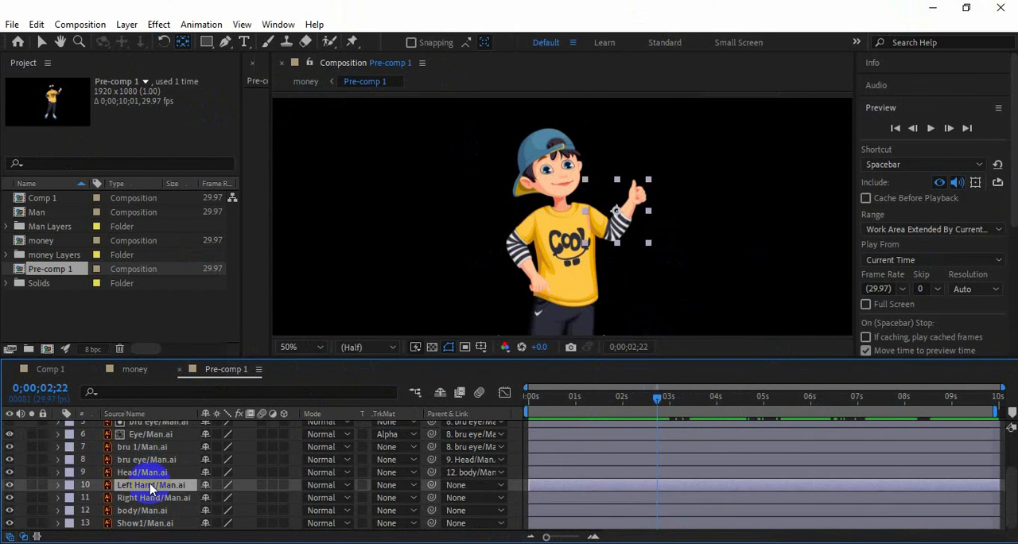
{"action": "left_click", "coordinate": [352, 41]}
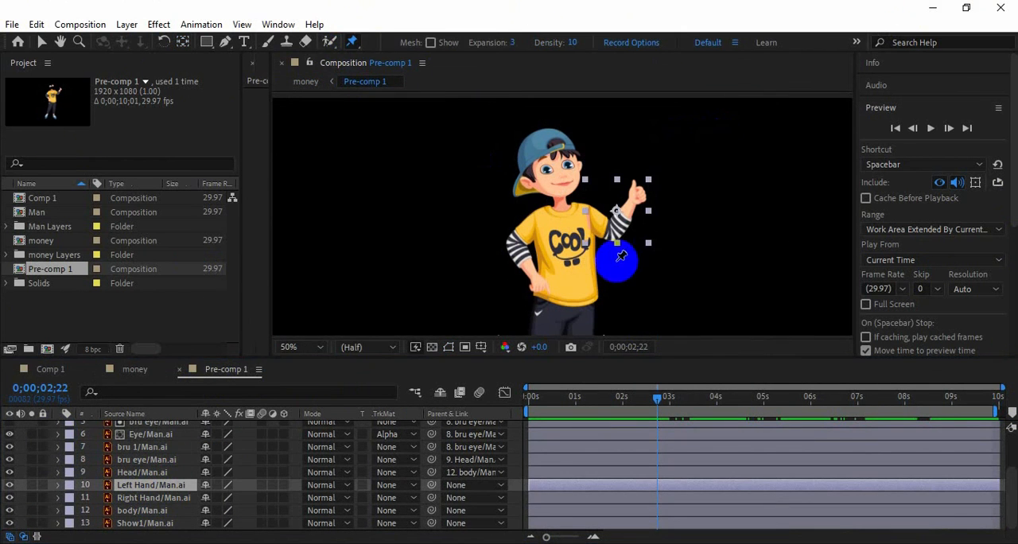
{"action": "left_click", "coordinate": [588, 211]}
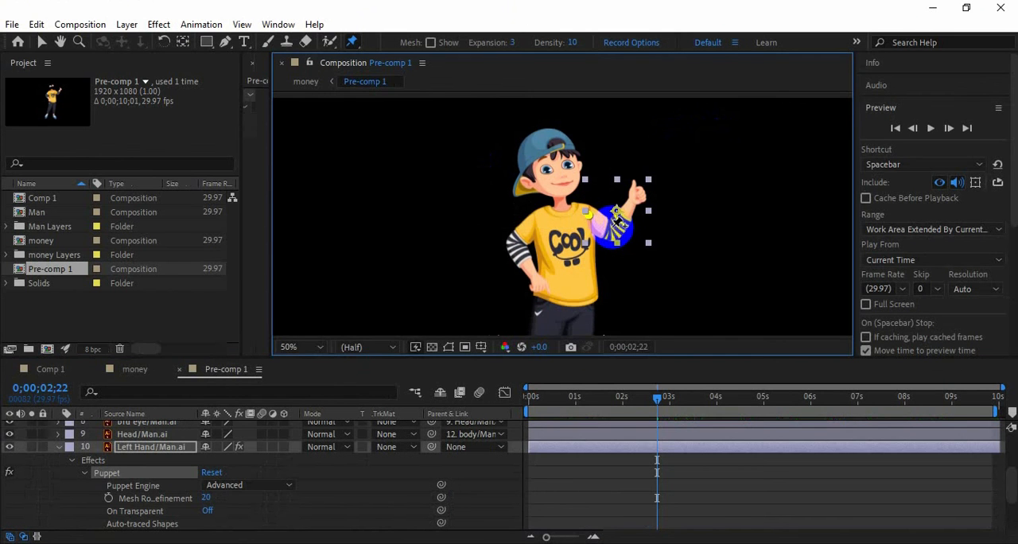
{"action": "left_click", "coordinate": [613, 227]}
{"action": "left_click", "coordinate": [643, 188]}
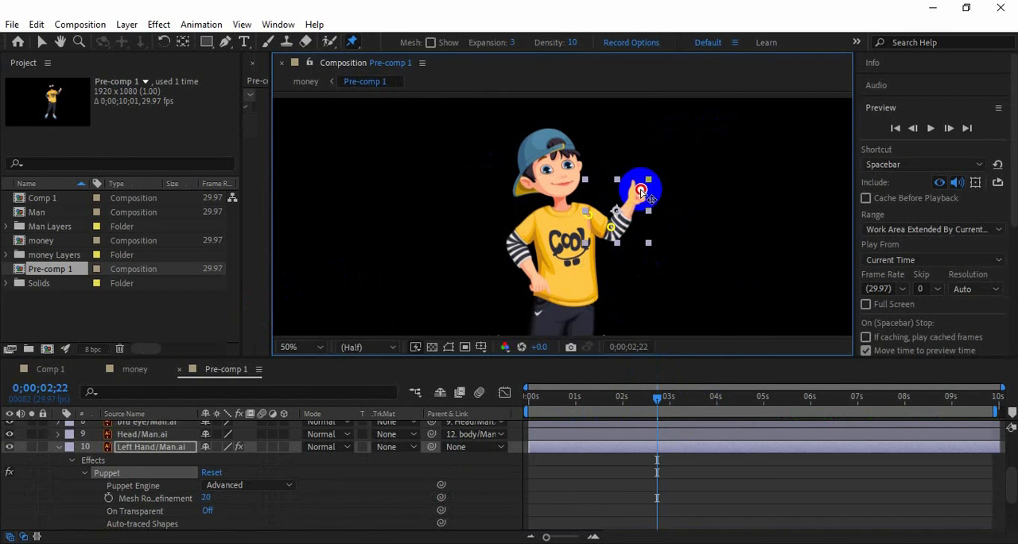
Move the fist's Puppet pin outward, away from the head, at 0;00;02;28 to swing the raised hand
{"action": "scroll", "coordinate": [580, 478], "scroll_direction": "down", "scroll_amount": 2}
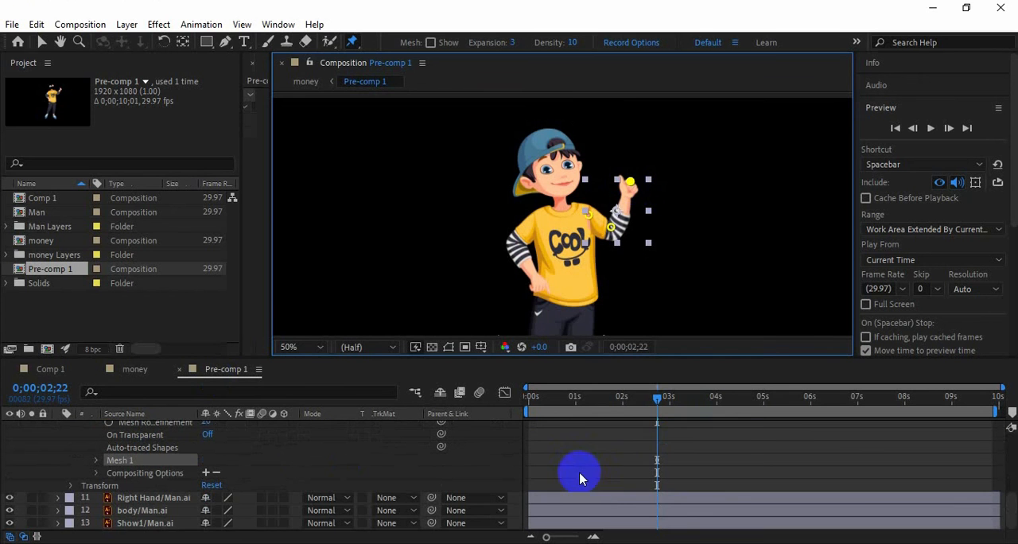
{"action": "left_click", "coordinate": [659, 399]}
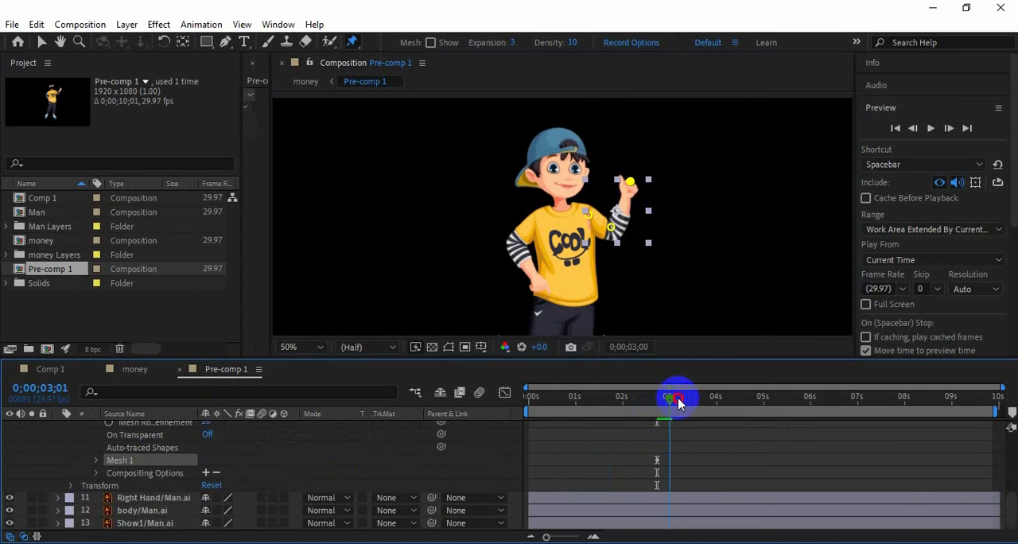
{"action": "left_click_drag", "start_coordinate": [659, 403], "coordinate": [666, 402]}
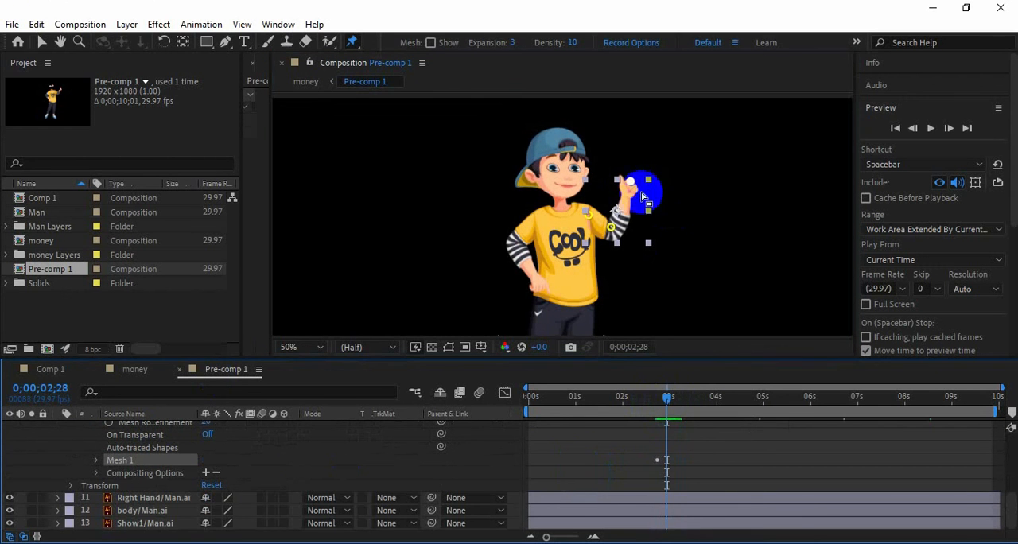
{"action": "left_click", "coordinate": [634, 184]}
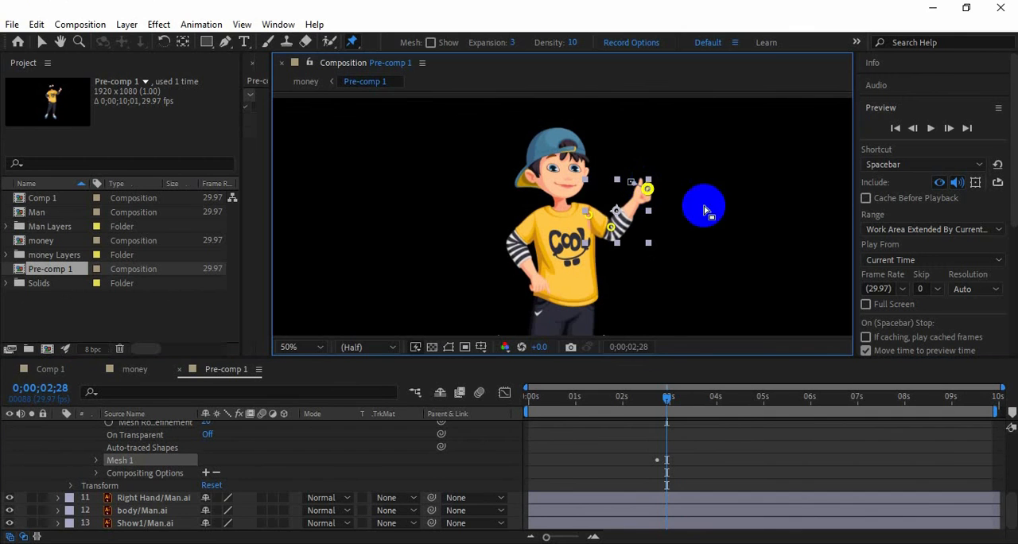
Return the raised fist to its inward pose at 0;00;03;07 by copying Puppet Pin 3's first position keyframe there
{"action": "left_click", "coordinate": [669, 402]}
{"action": "left_click_drag", "start_coordinate": [669, 402], "coordinate": [681, 401]}
{"action": "left_click", "coordinate": [650, 459]}
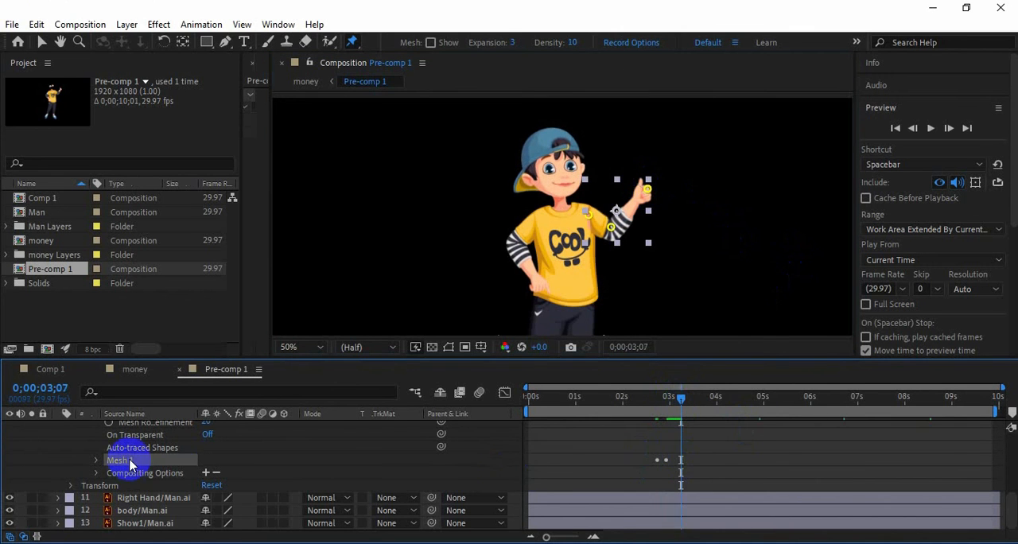
{"action": "key", "text": "u"}
{"action": "left_click", "coordinate": [657, 491]}
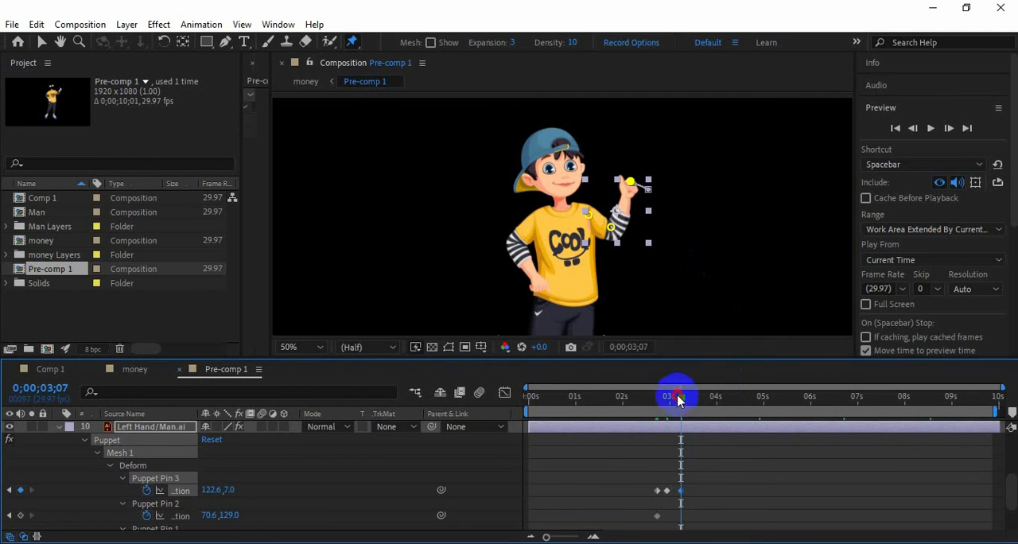
Copy all the Left Hand's Puppet pin keyframes and paste them three more times, roughly every two seconds, with the last set at 0;00;08;13
{"action": "mouse_move", "coordinate": [677, 398]}
{"action": "left_mouse_down"}
{"action": "mouse_move", "coordinate": [660, 403]}
{"action": "mouse_move", "coordinate": [682, 400]}
{"action": "left_mouse_up"}
{"action": "scroll", "coordinate": [714, 462], "scroll_direction": "down", "scroll_amount": 1}
{"action": "left_click_drag", "start_coordinate": [636, 506], "coordinate": [719, 437]}
{"action": "left_click_drag", "start_coordinate": [682, 397], "coordinate": [925, 412]}
{"action": "key", "text": "ctrl+v"}
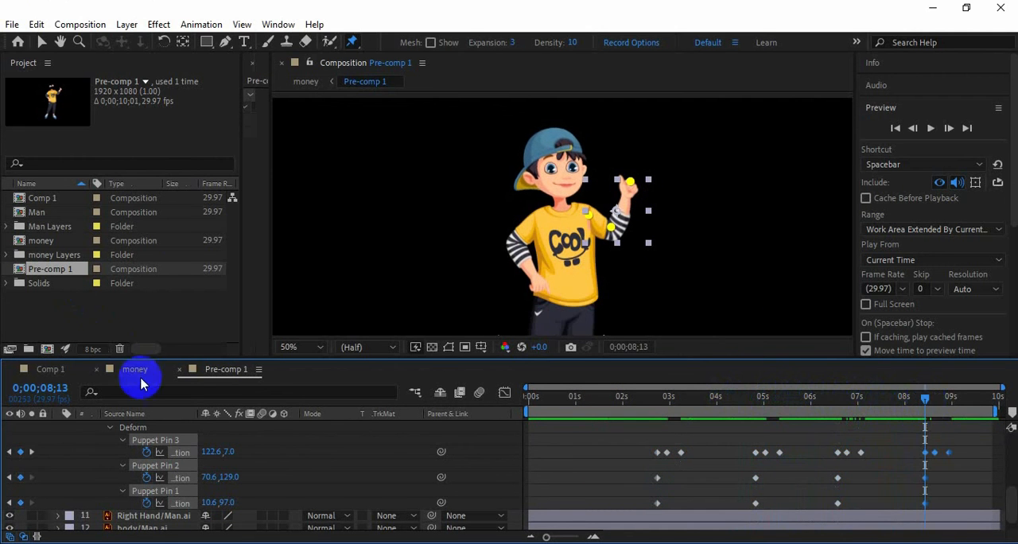
Preview the money composition to check the man's waving hand
{"action": "left_click", "coordinate": [135, 369]}
{"action": "left_click", "coordinate": [931, 128]}
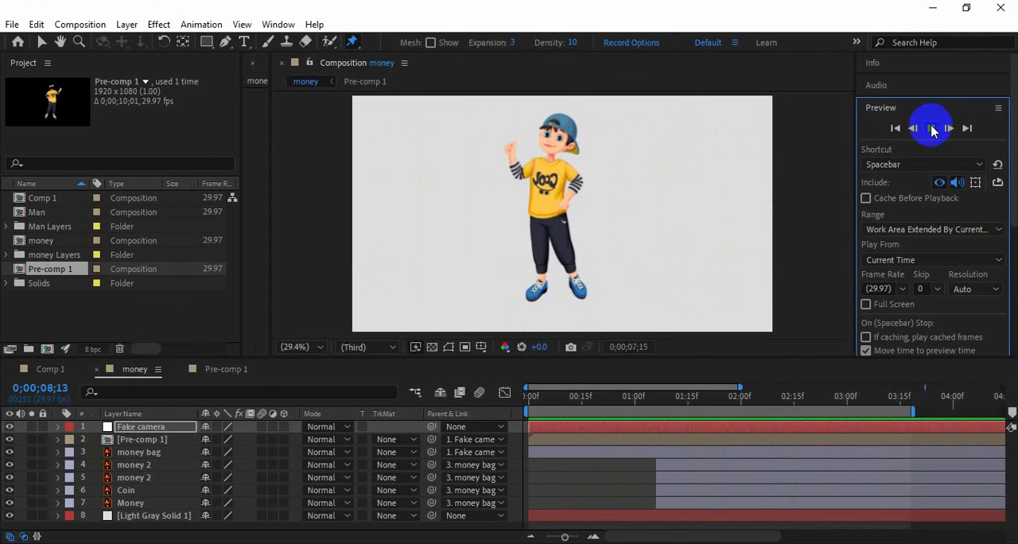
{"action": "left_click", "coordinate": [932, 128]}
Enlarge the man's Pre-comp 1 layer to a scale of -122.0, 120.8% and move it slightly down in the frame
{"action": "left_click", "coordinate": [128, 436]}
{"action": "key", "text": "s"}
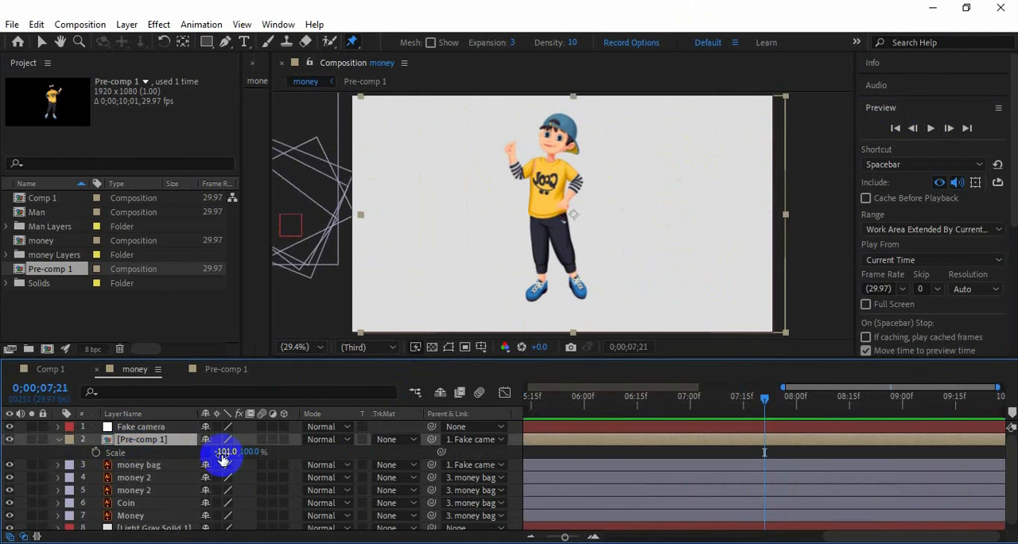
{"action": "left_click_drag", "start_coordinate": [223, 460], "coordinate": [246, 450]}
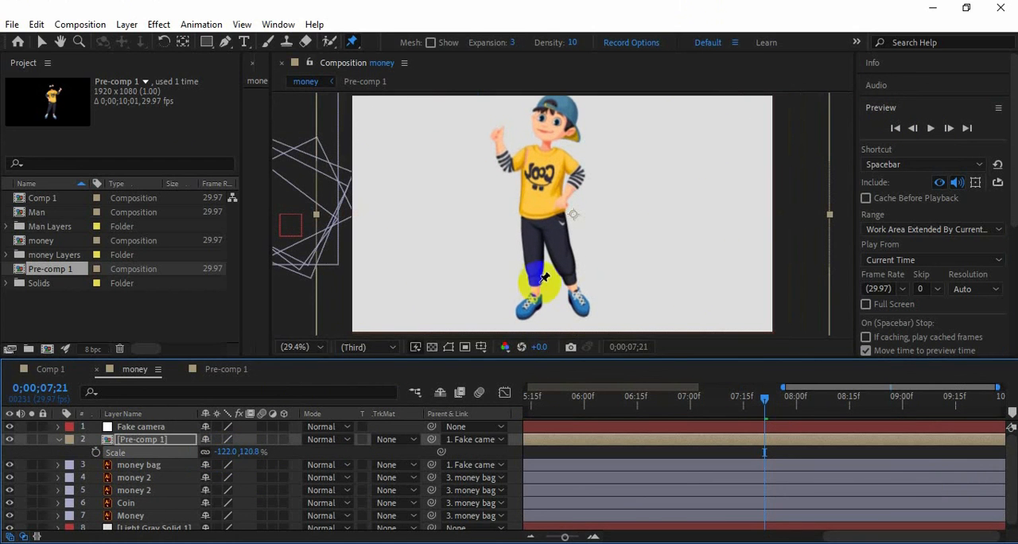
{"action": "left_click", "coordinate": [41, 41]}
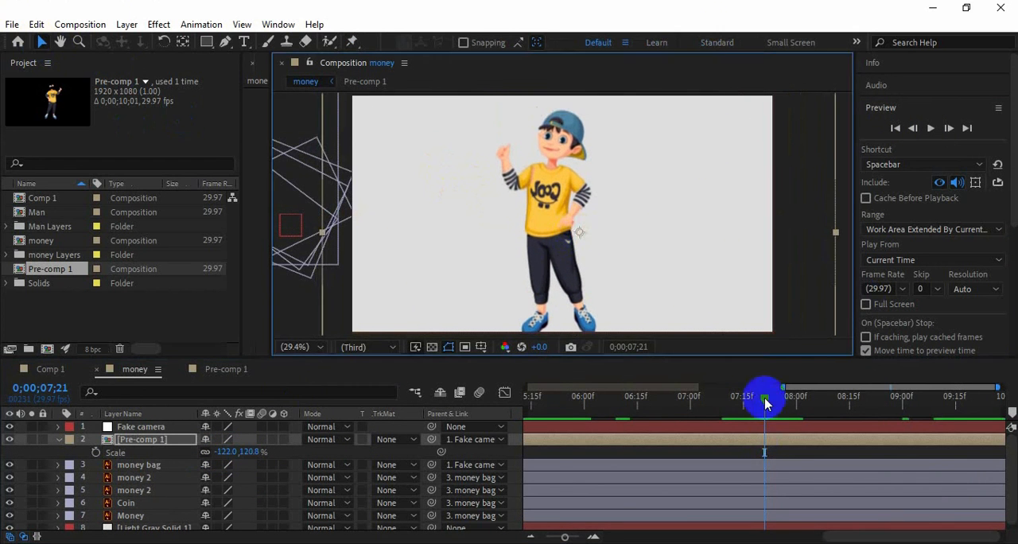
Play the money composition from the start to check the wallet-to-man transition with the enlarged man
{"action": "left_click", "coordinate": [897, 129]}
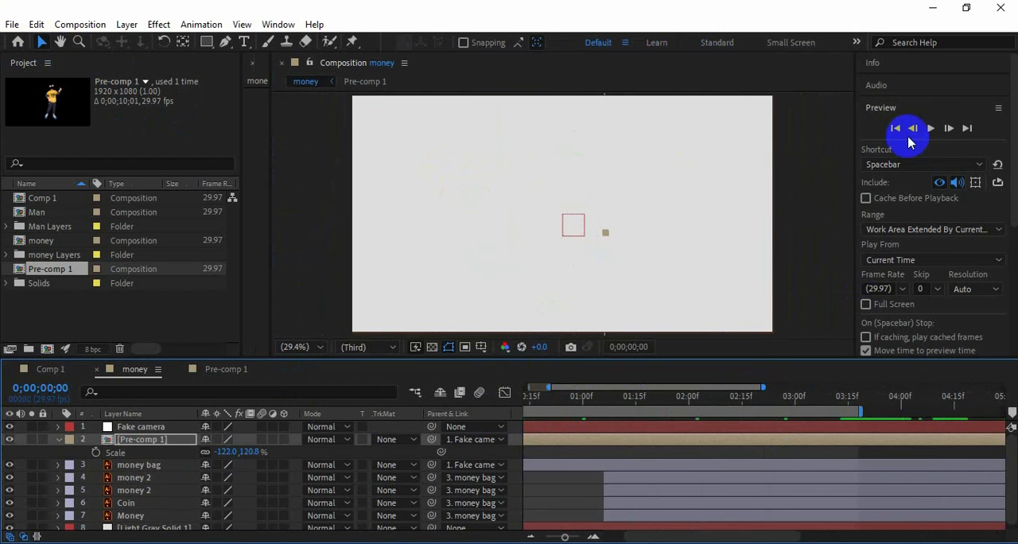
{"action": "left_click", "coordinate": [931, 129]}
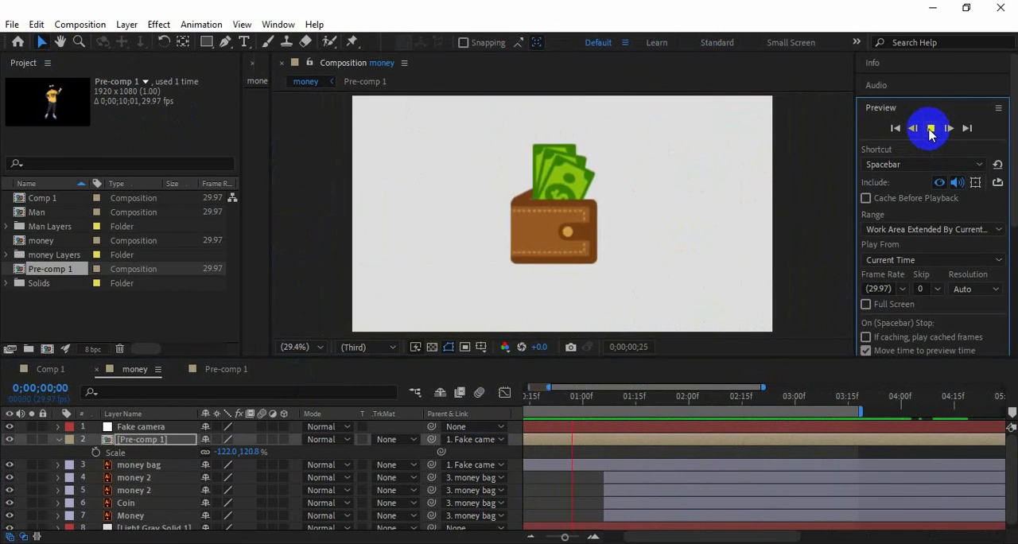
{"action": "left_click", "coordinate": [931, 130]}
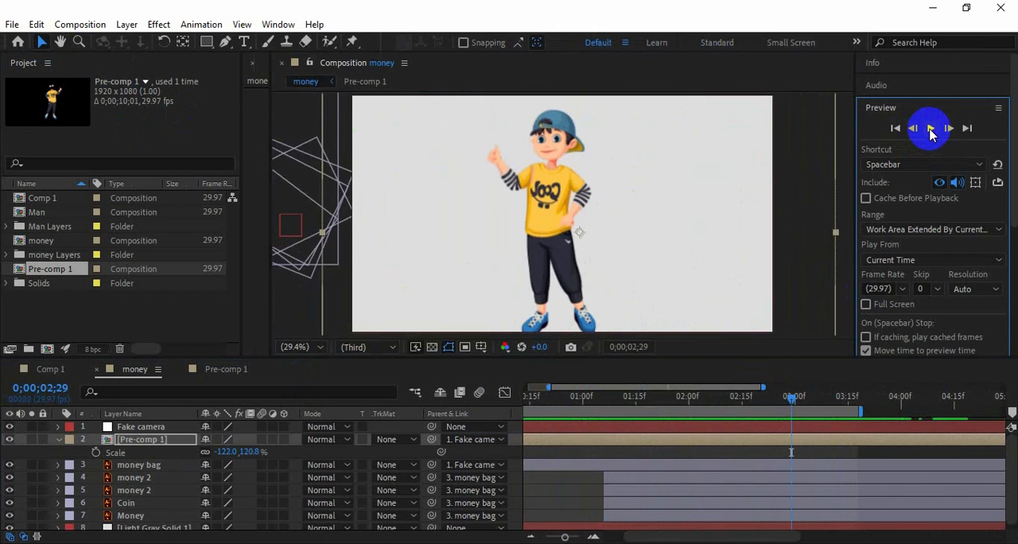